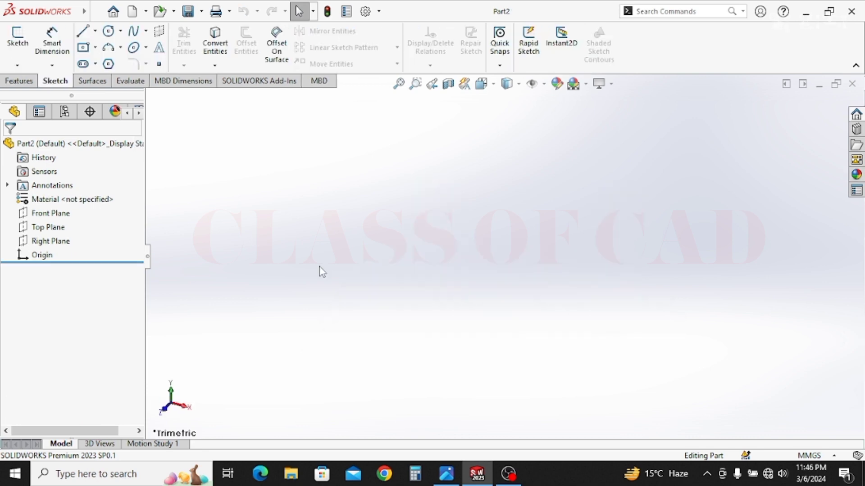
# - Start a sketch on the Right Plane and draw a lower-left edge, a left side about 39 mm high, a top edge and an equal-height right side
pyautogui.click(57, 241)
pyautogui.click(81, 224)
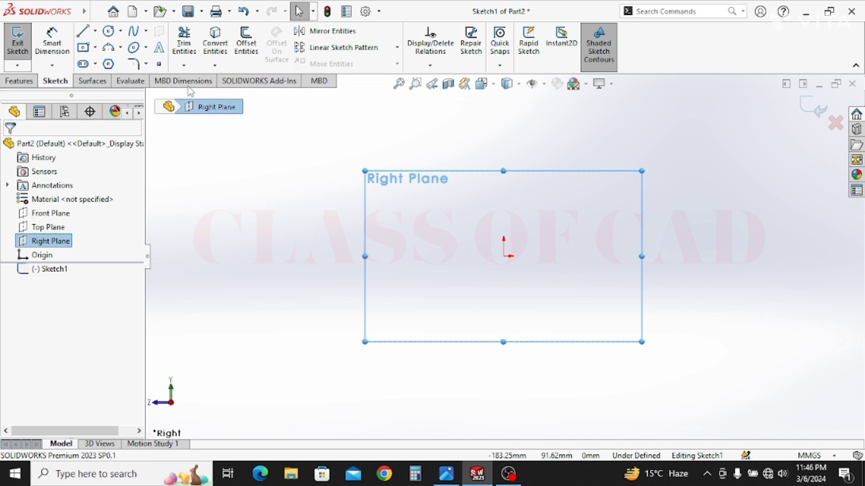
pyautogui.click(83, 31)
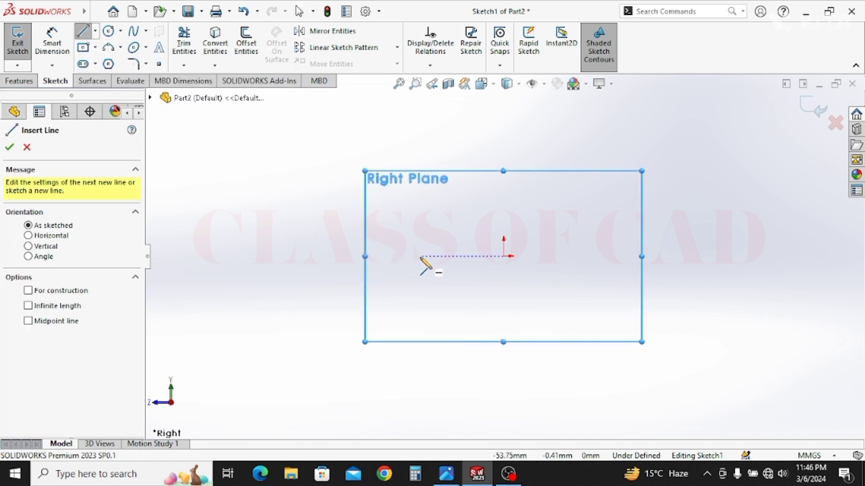
pyautogui.click(409, 256)
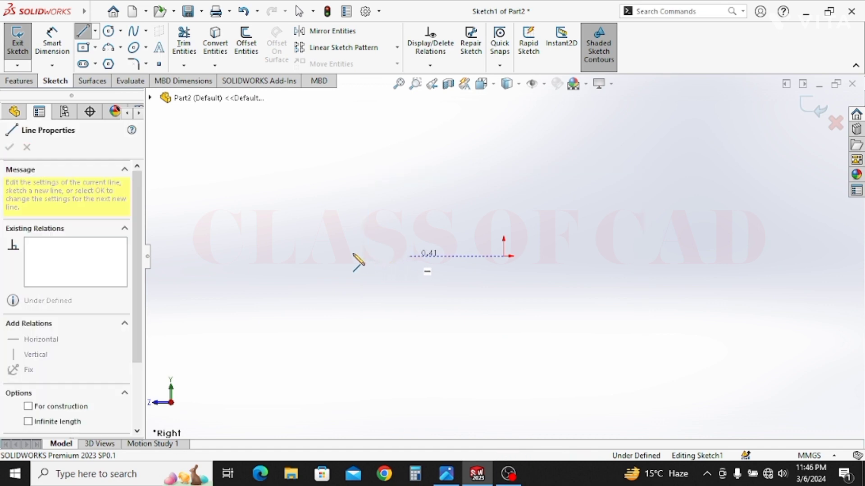
pyautogui.click(321, 256)
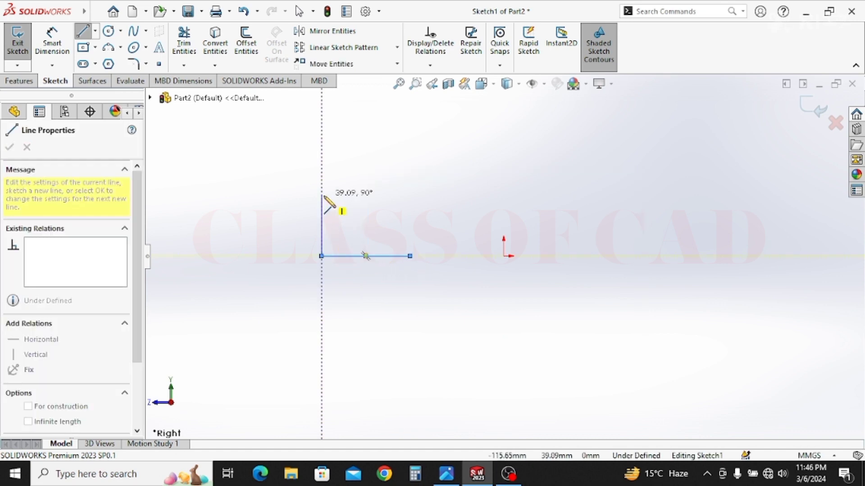
pyautogui.click(321, 195)
pyautogui.click(658, 195)
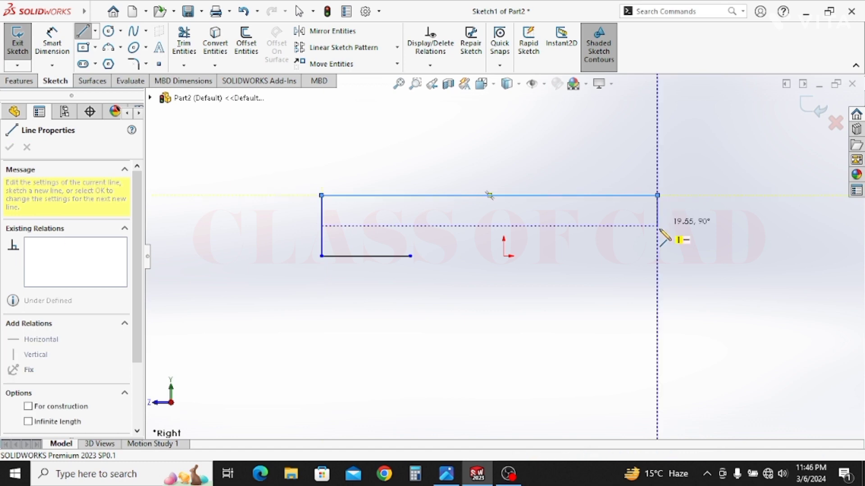
pyautogui.click(658, 255)
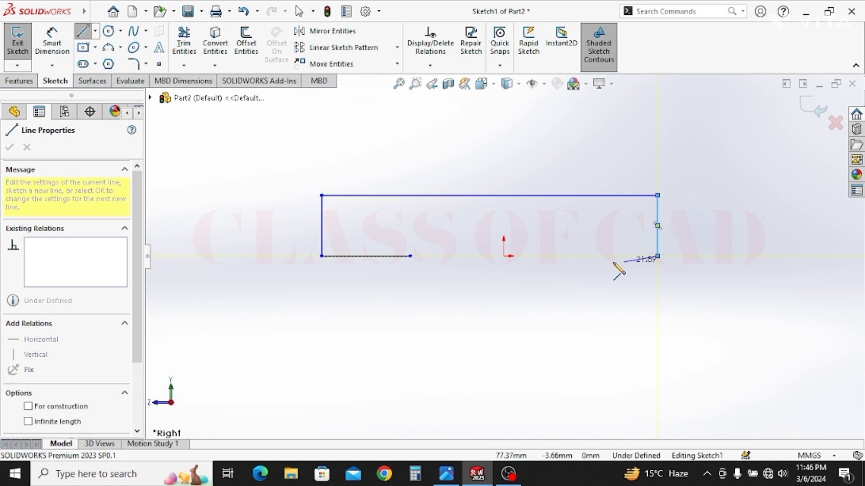
# - Close the outline along the bottom with line segments forming a rectangular notch about 15 mm deep around the origin
pyautogui.click(576, 256)
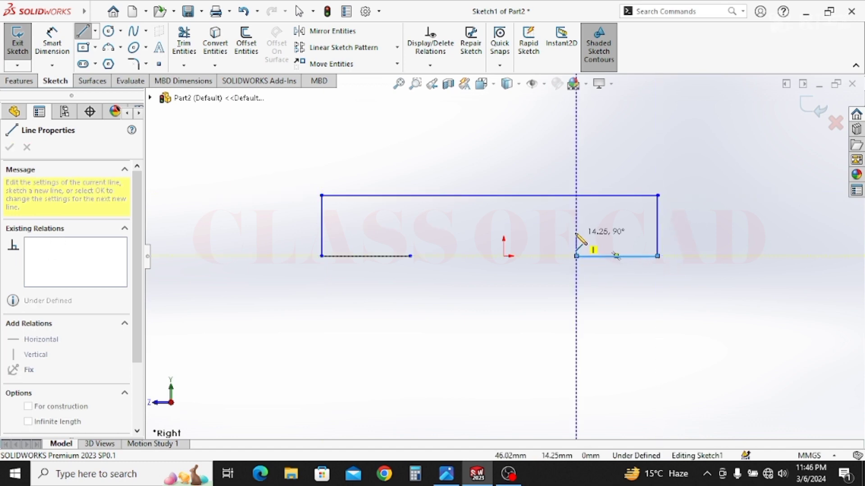
pyautogui.click(576, 232)
pyautogui.click(464, 233)
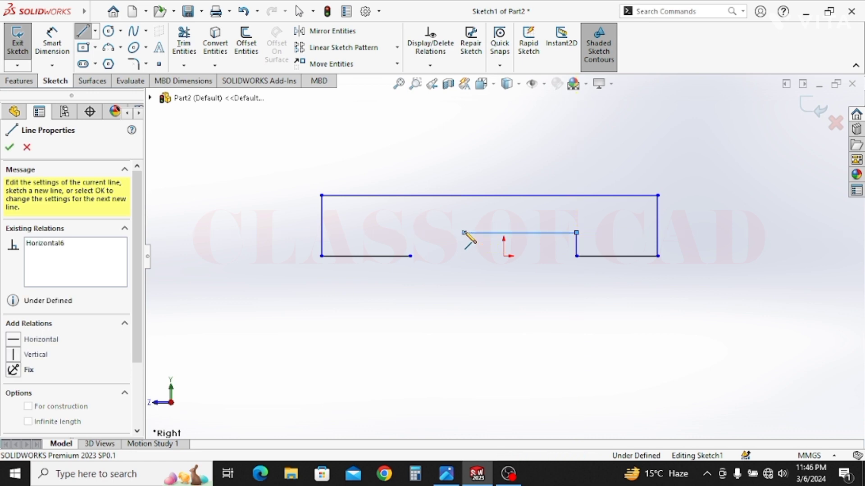
pyautogui.click(465, 256)
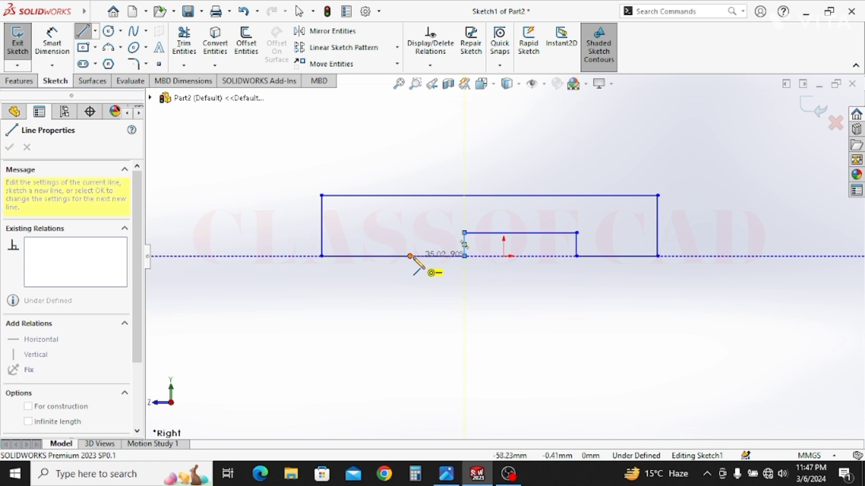
pyautogui.click(410, 255)
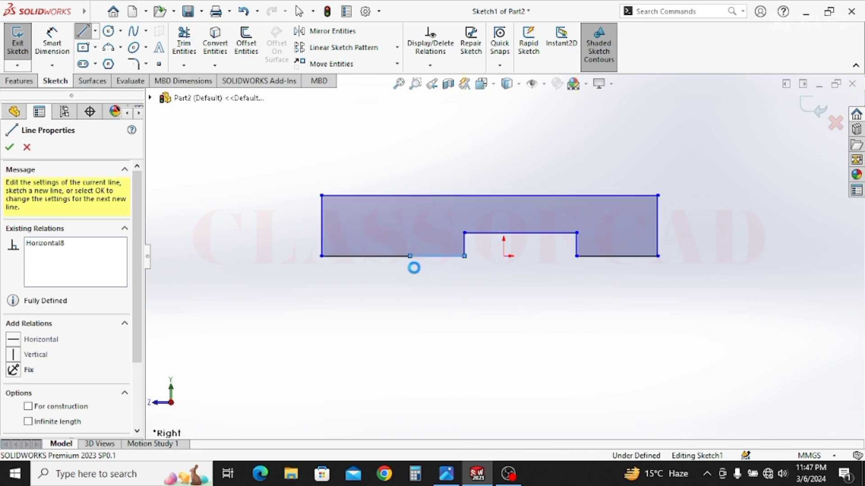
pyautogui.press('Escape')
# - Move the junction point on the lower-left edge past the left side and trim the overhang, leaving one continuous bottom segment
pyautogui.moveTo(411, 258); pyautogui.dragTo(268, 271)
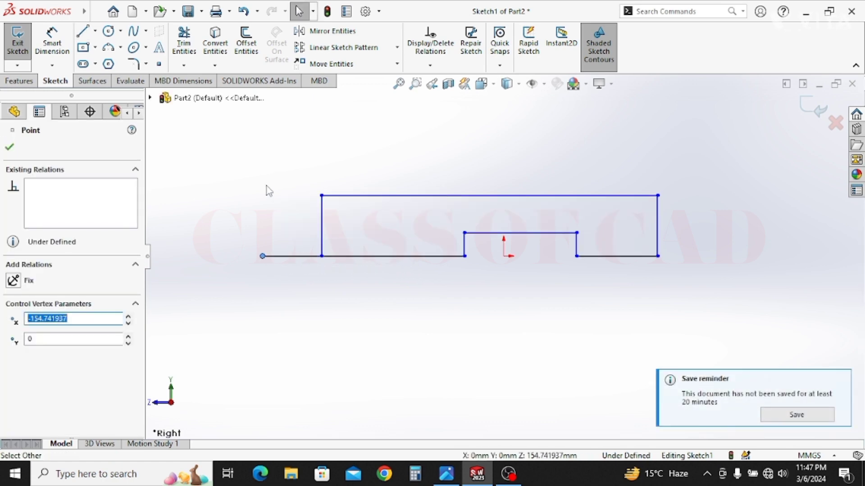
pyautogui.click(184, 46)
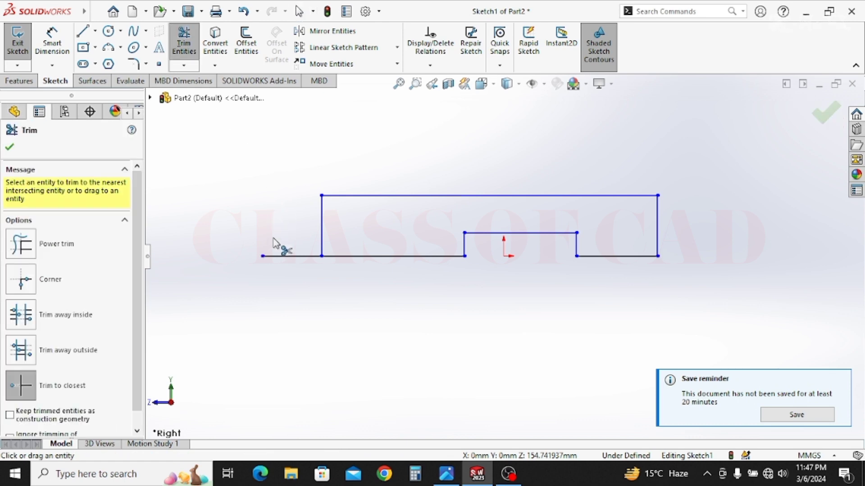
pyautogui.click(324, 256)
pyautogui.press('Escape')
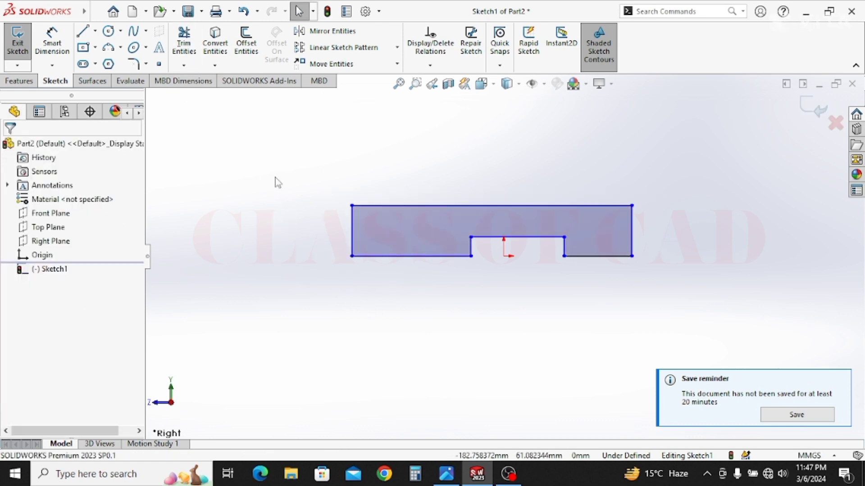
# - Draw a vertical centerline from the origin up past the profile's top edge
pyautogui.click(95, 32)
pyautogui.click(108, 63)
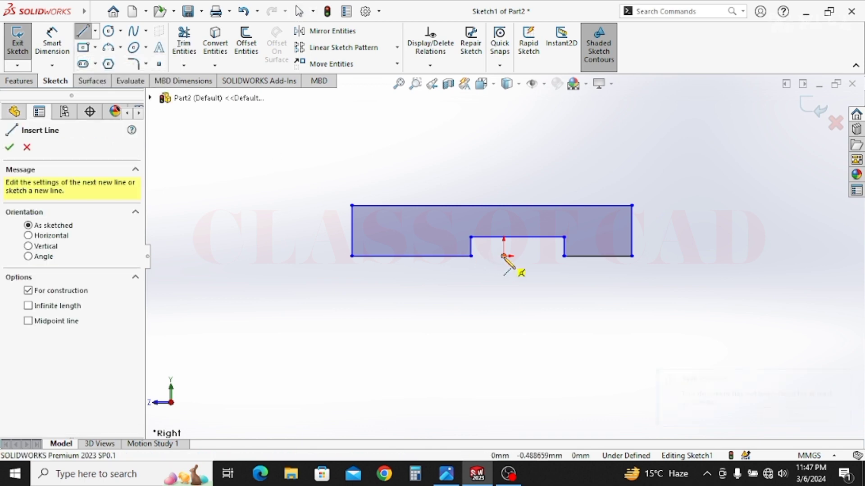
pyautogui.click(503, 255)
pyautogui.click(504, 142)
pyautogui.press('Escape')
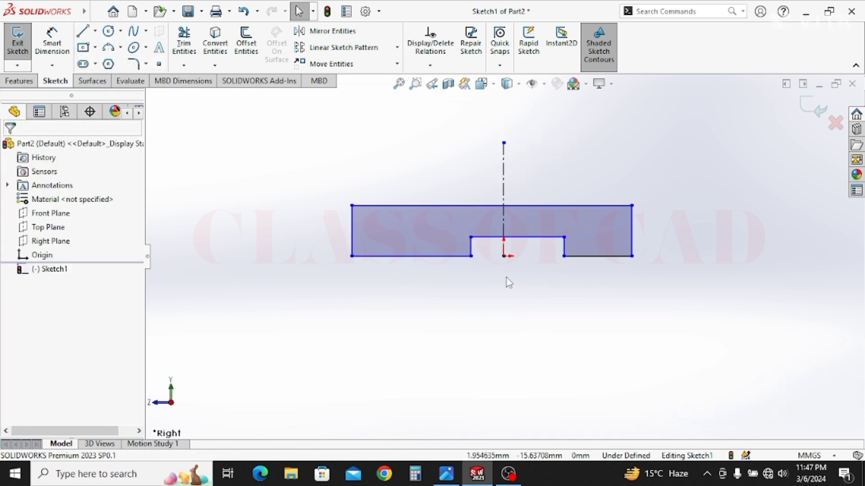
# - Make the notch's two vertical sides symmetric about the centerline
pyautogui.scroll(-3, 500, 263)
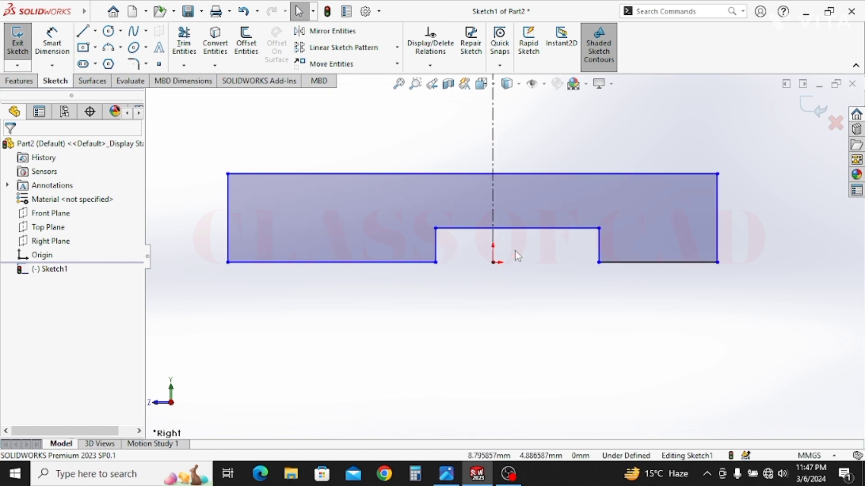
pyautogui.click(435, 243)
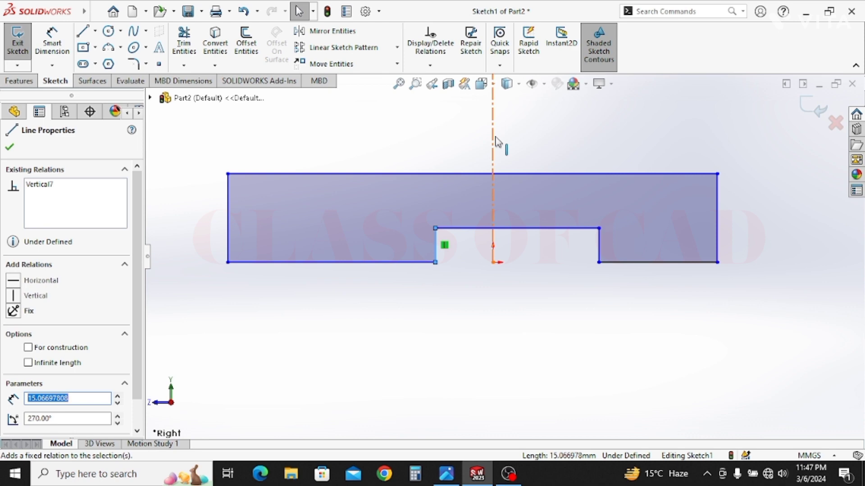
pyautogui.keyDown('ctrl'); pyautogui.click(493, 151); pyautogui.keyUp('ctrl')
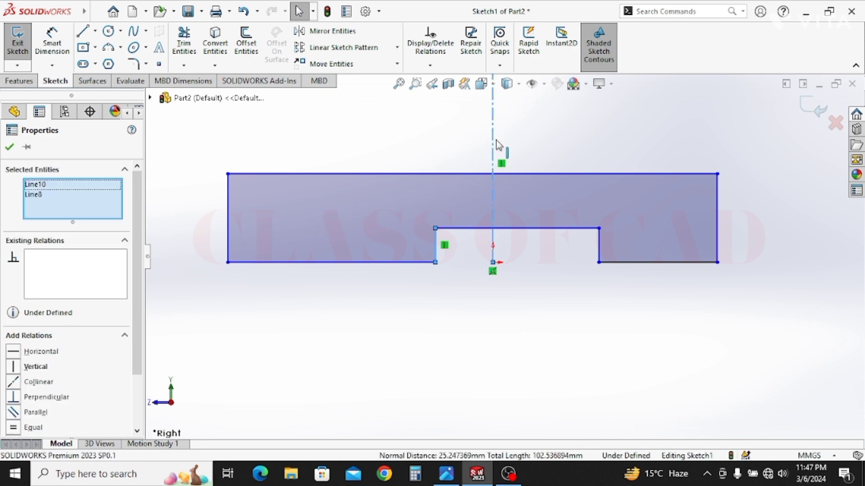
pyautogui.keyDown('ctrl'); pyautogui.click(598, 239); pyautogui.keyUp('ctrl')
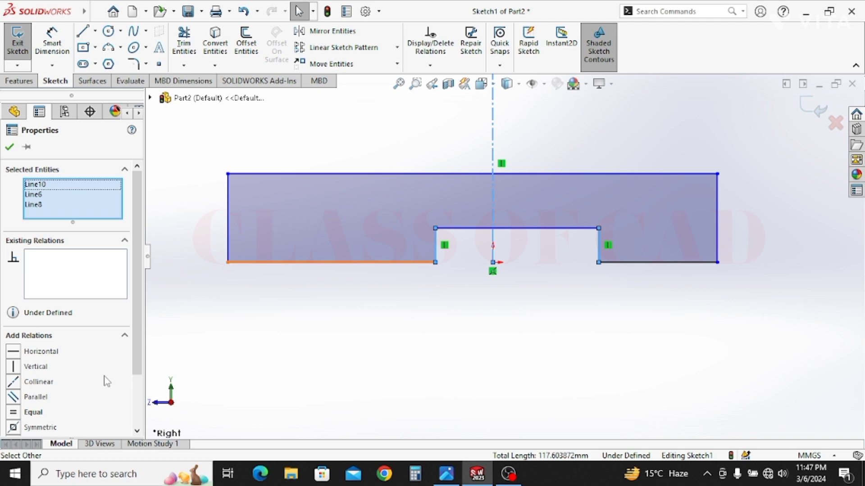
pyautogui.scroll(-3, 107, 381)
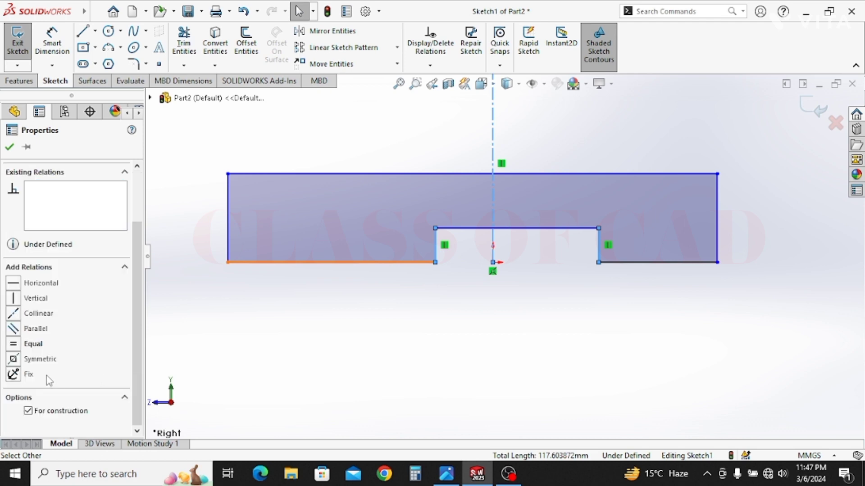
pyautogui.click(13, 360)
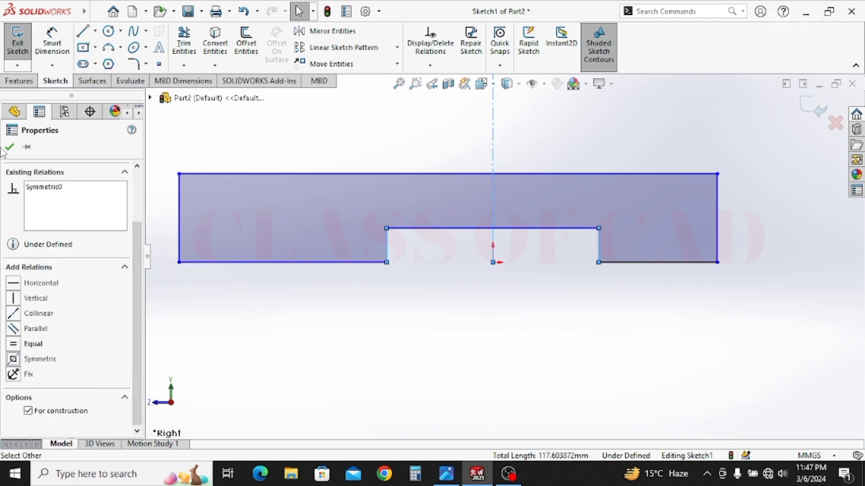
pyautogui.click(5, 149)
# - Make the profile's outer left and right sides symmetric about the centerline
pyautogui.scroll(2, 403, 312)
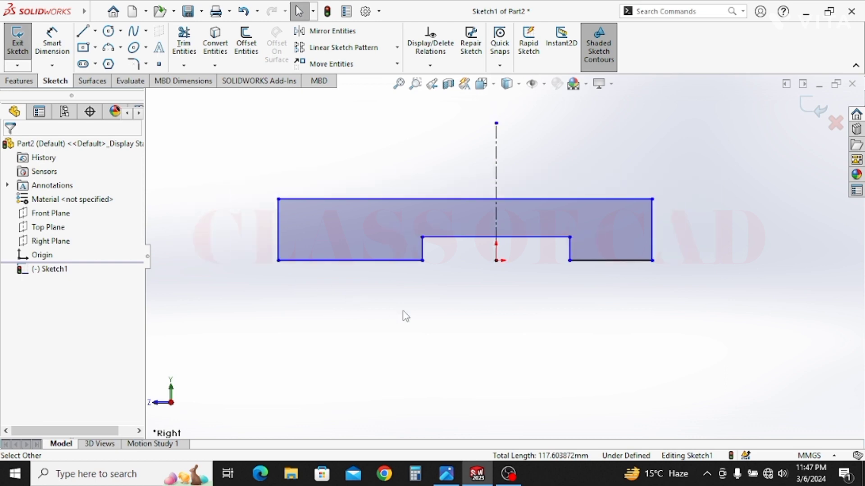
pyautogui.click(278, 215)
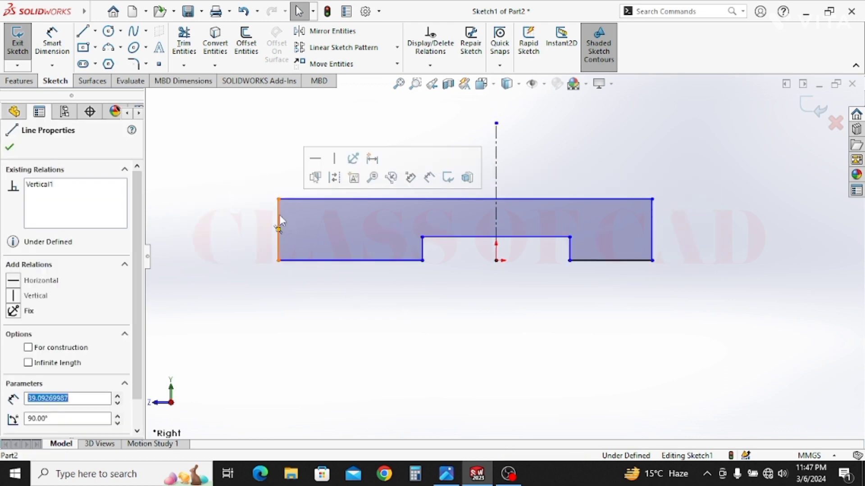
pyautogui.keyDown('ctrl'); pyautogui.click(657, 219); pyautogui.keyUp('ctrl')
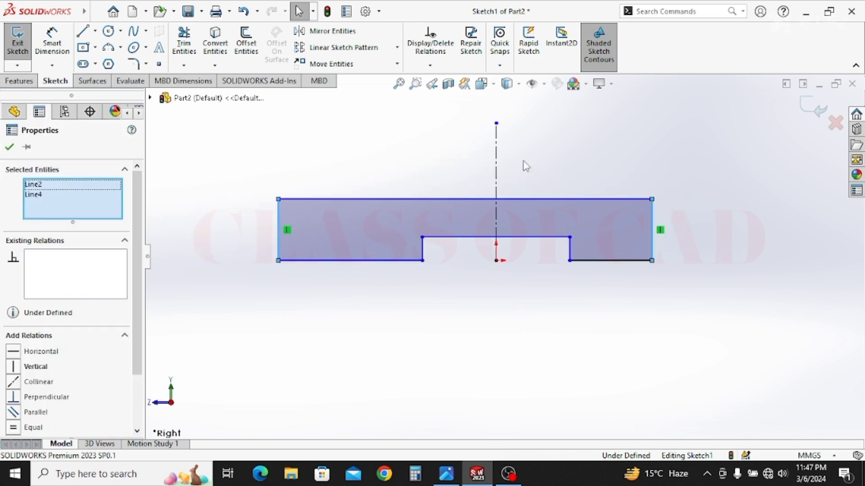
pyautogui.keyDown('ctrl'); pyautogui.click(497, 168); pyautogui.keyUp('ctrl')
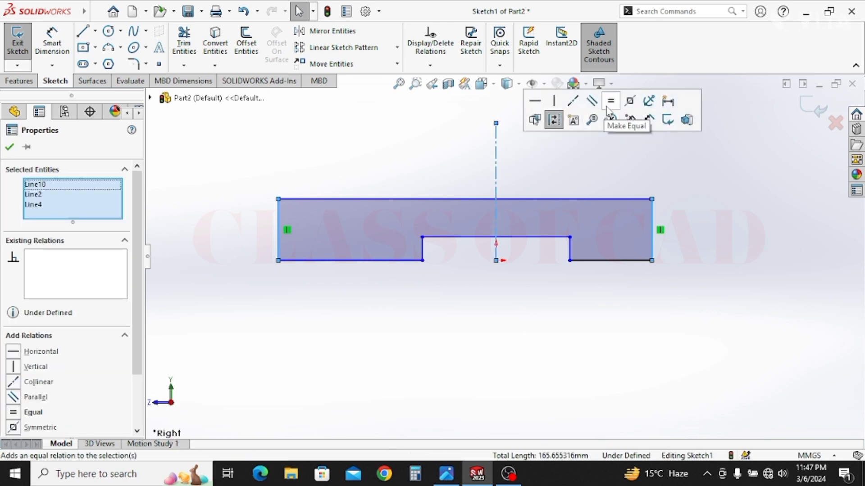
pyautogui.click(630, 102)
pyautogui.press('Escape')
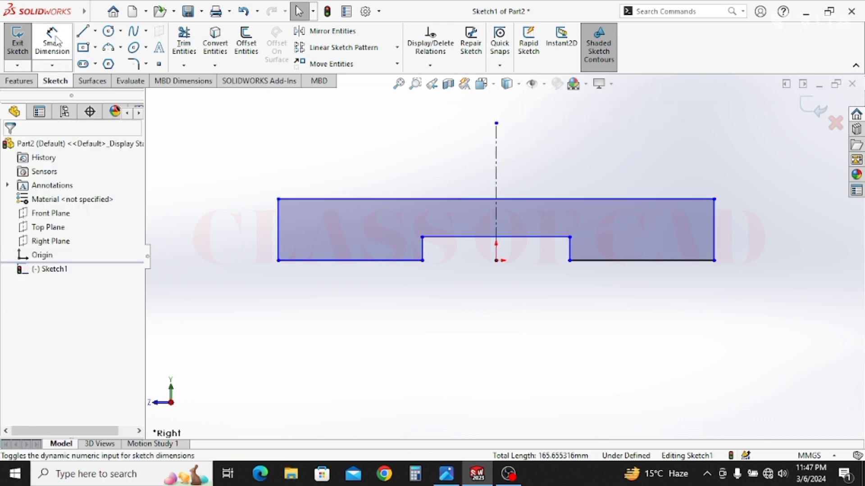
# - Add horizontal relations between the origin and each of the notch's two lower corners
pyautogui.click(53, 41)
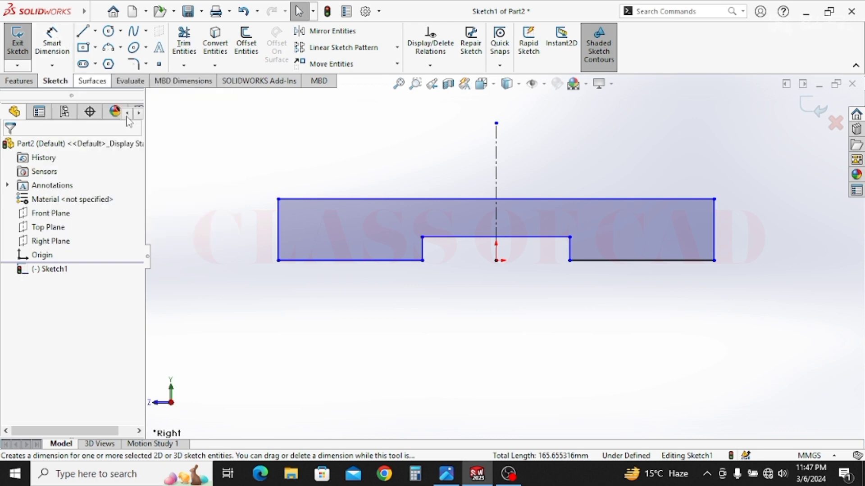
pyautogui.click(422, 260)
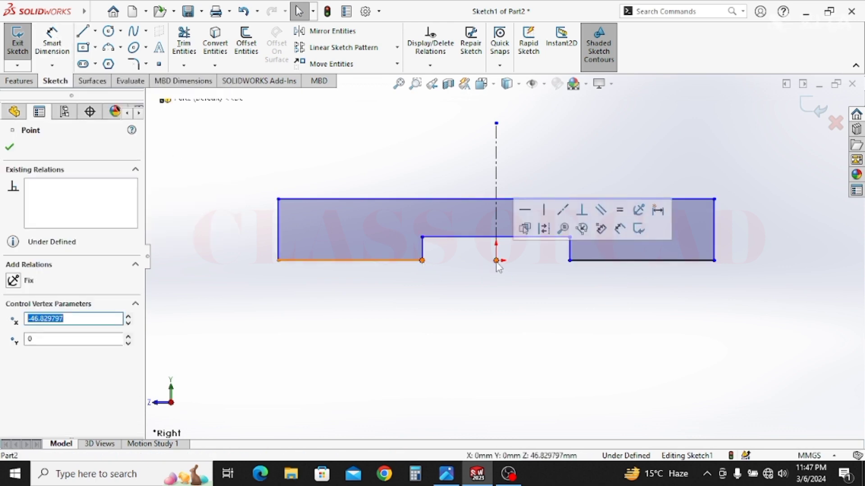
pyautogui.keyDown('ctrl'); pyautogui.click(496, 260); pyautogui.keyUp('ctrl')
pyautogui.click(534, 205)
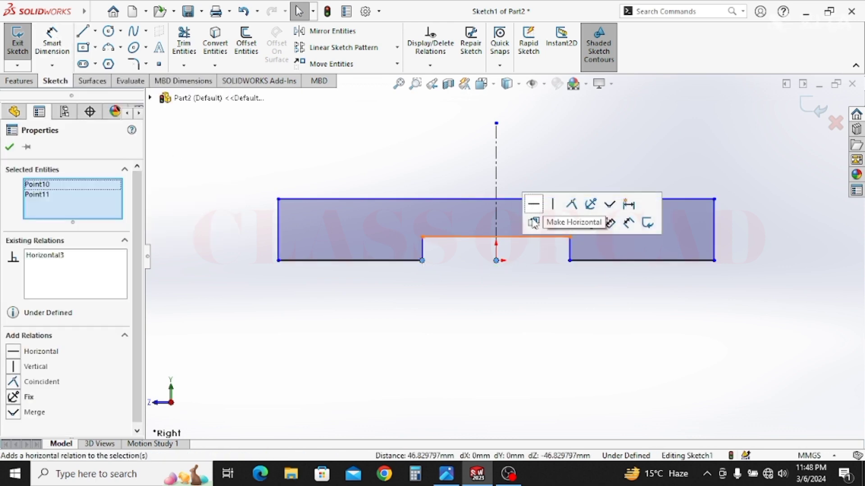
pyautogui.click(497, 261)
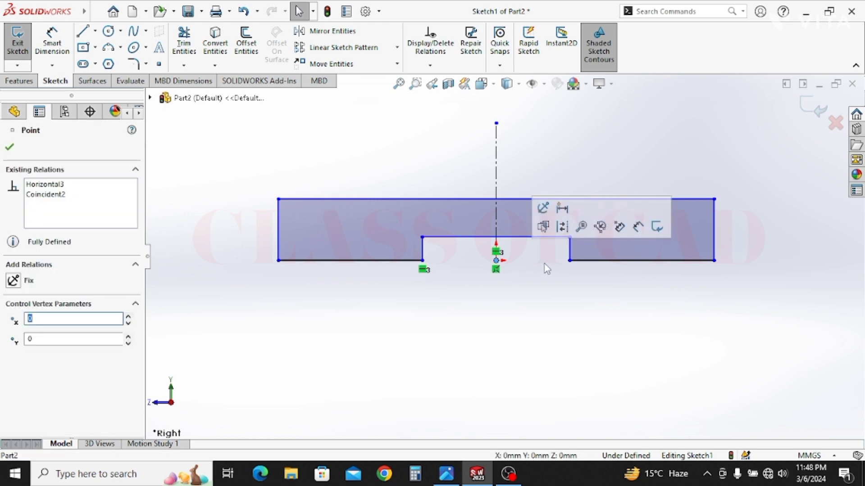
pyautogui.keyDown('ctrl'); pyautogui.click(570, 261); pyautogui.keyUp('ctrl')
pyautogui.click(604, 209)
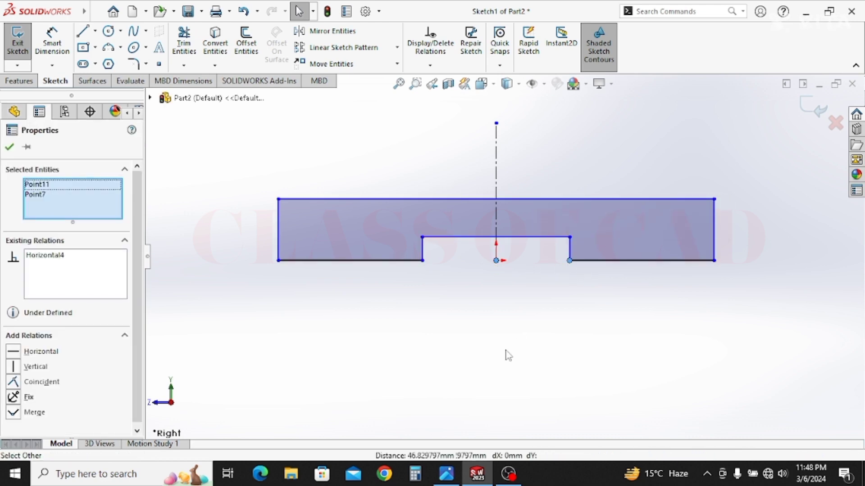
pyautogui.click(506, 351)
# - Add a horizontal relation between the profile's two outer bottom corners
pyautogui.click(714, 261)
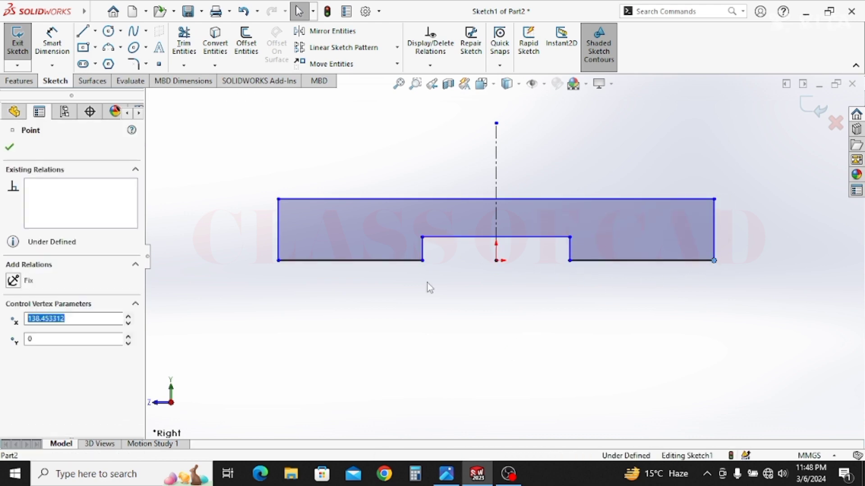
pyautogui.keyDown('ctrl'); pyautogui.click(278, 260); pyautogui.keyUp('ctrl')
pyautogui.click(314, 223)
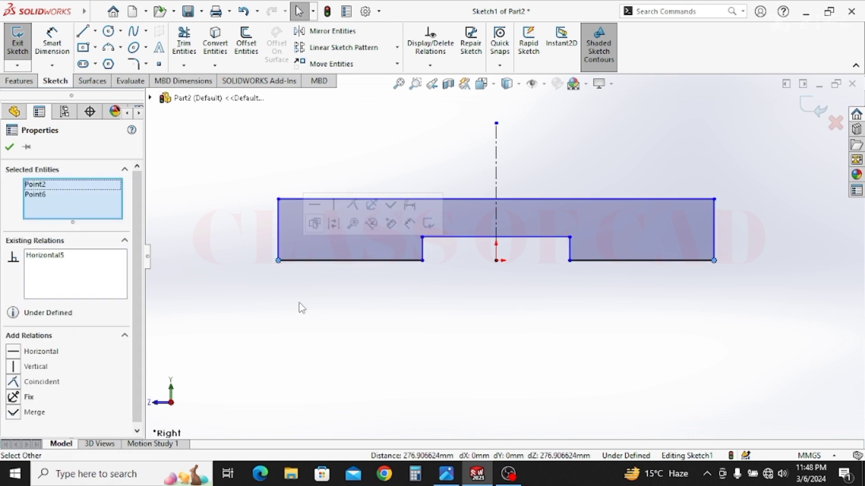
pyautogui.click(299, 304)
# - Dimension the block profile's overall width as 100 mm and its height as 10 mm
pyautogui.click(51, 40)
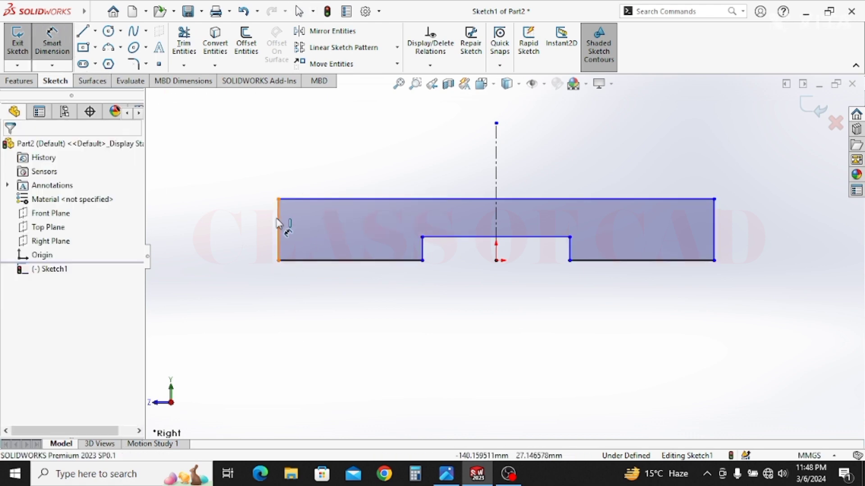
pyautogui.click(305, 199)
pyautogui.click(496, 145)
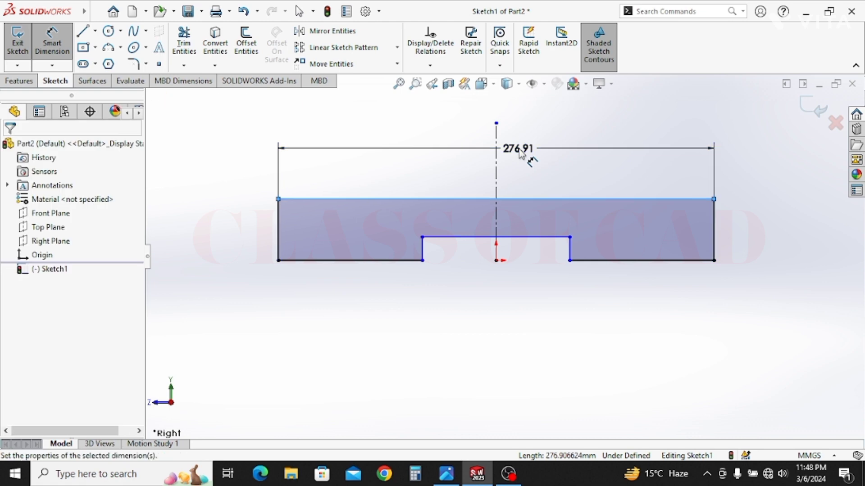
pyautogui.write('100')
pyautogui.press('Return')
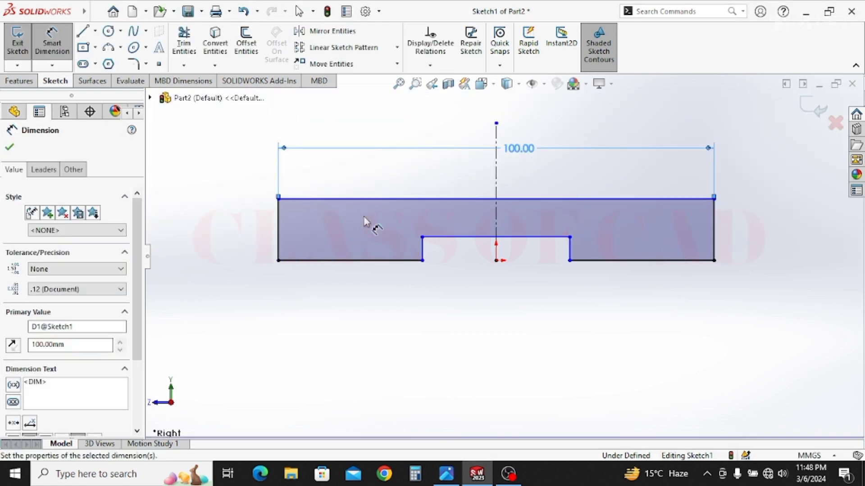
pyautogui.click(255, 228)
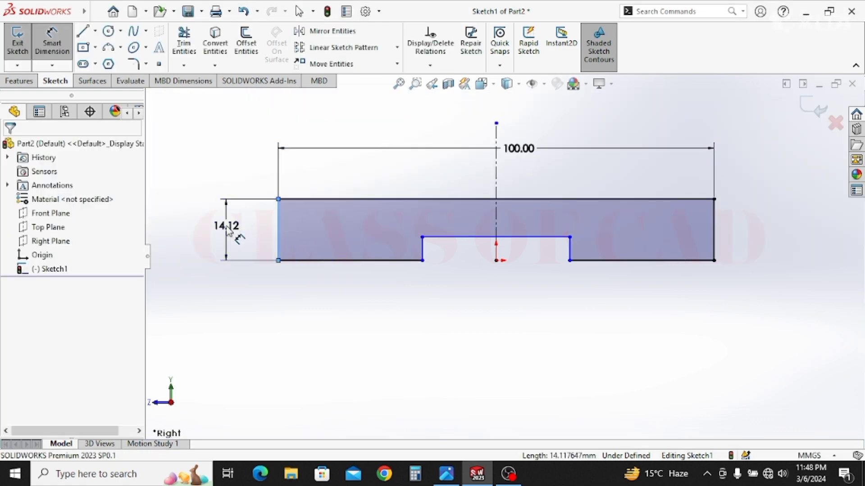
pyautogui.click(227, 228)
pyautogui.press('Return')
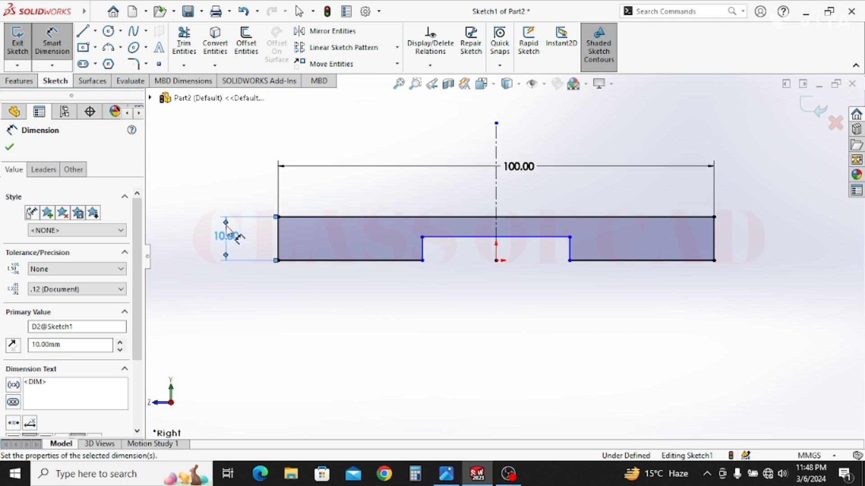
# - Dimension the bottom notch 35 mm wide and 5 mm high
pyautogui.click(424, 254)
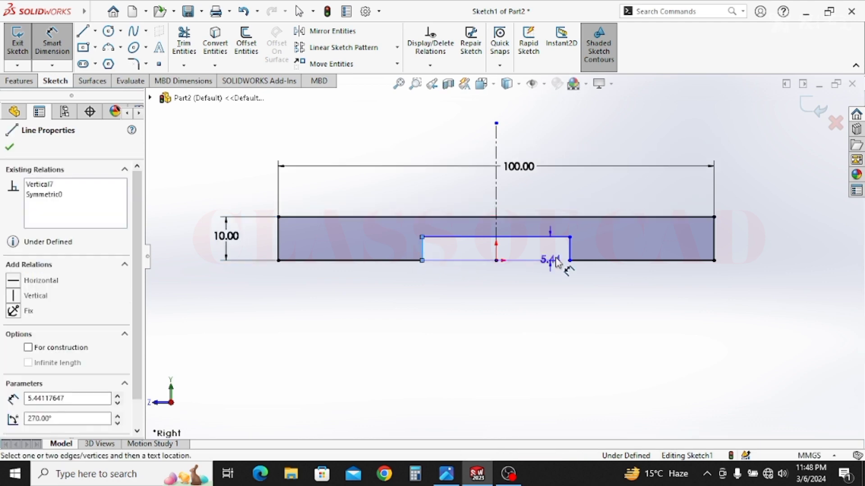
pyautogui.click(569, 257)
pyautogui.click(509, 298)
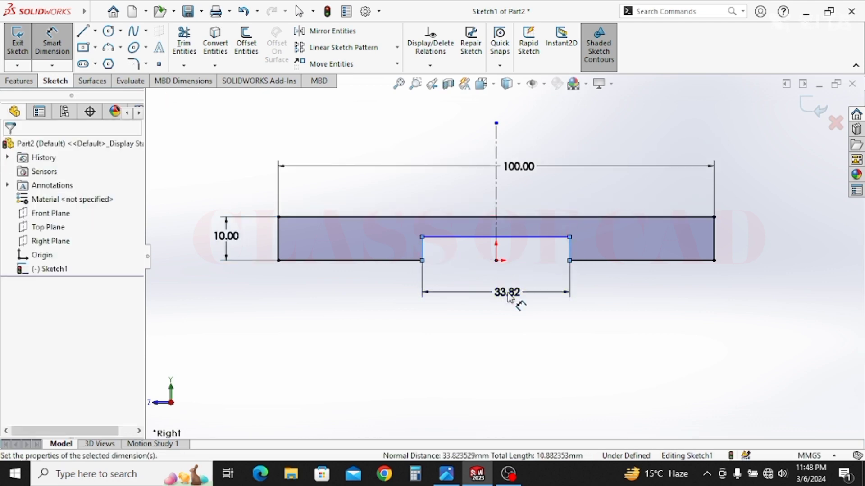
pyautogui.write('35')
pyautogui.press('Return')
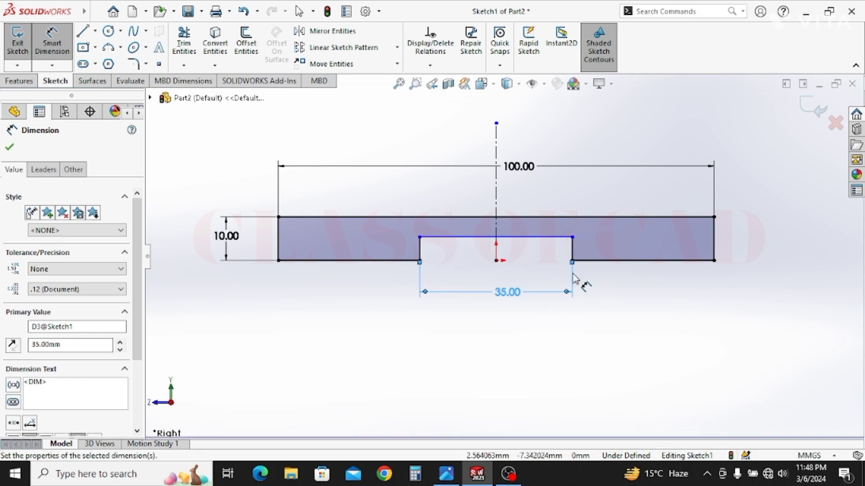
pyautogui.click(572, 248)
pyautogui.click(682, 333)
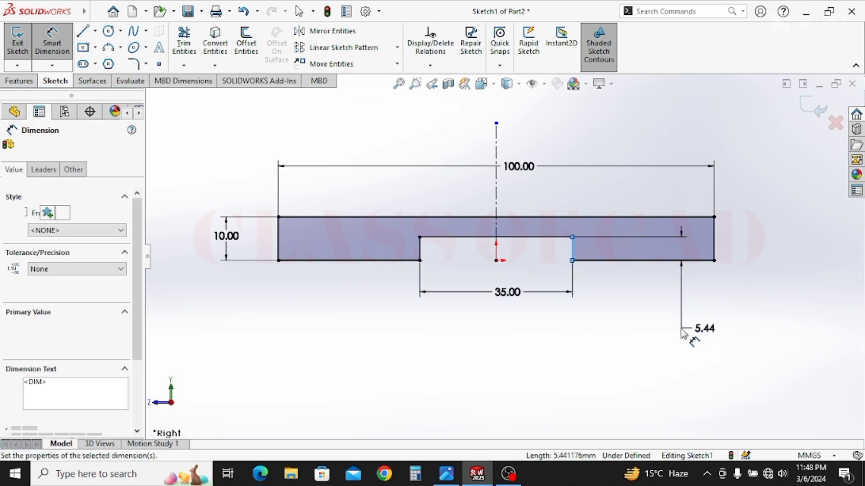
pyautogui.write('5.44117647mm')
pyautogui.press('Return')
pyautogui.press('Escape')
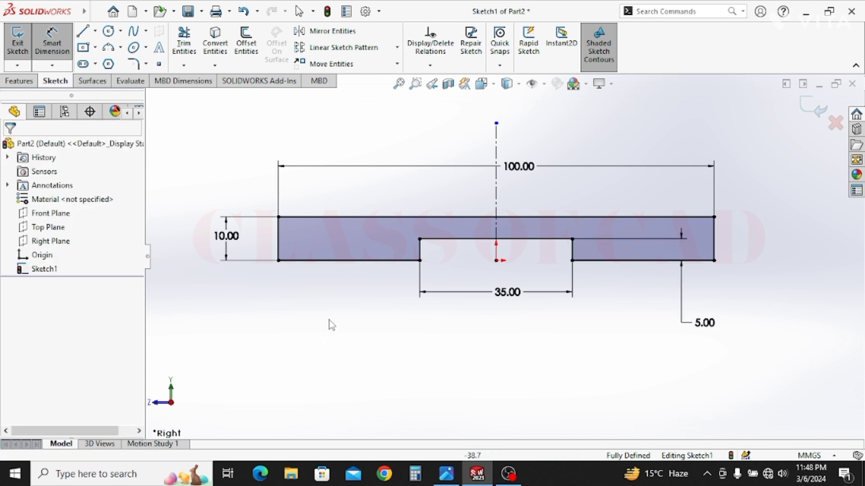
# - Extrude the notched profile as a boss with the Mid Plane end condition and a depth of 40 mm
pyautogui.press('f')
pyautogui.click(21, 81)
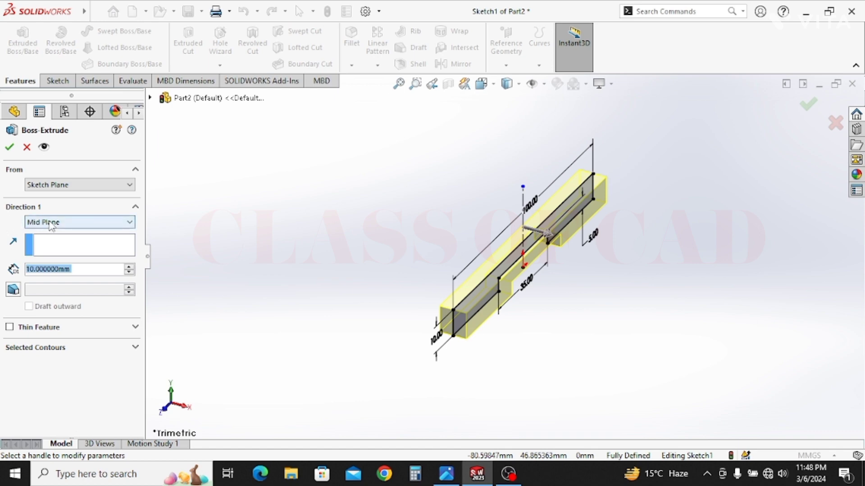
pyautogui.write('40')
pyautogui.press('Return')
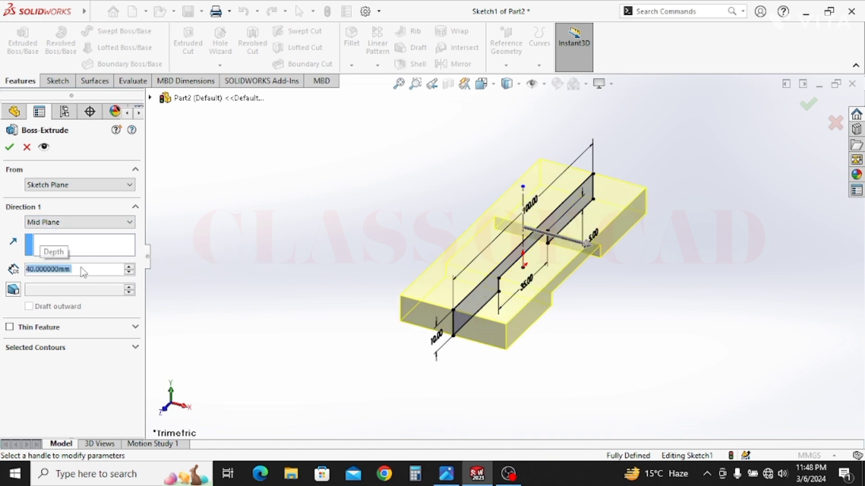
pyautogui.press('Return')
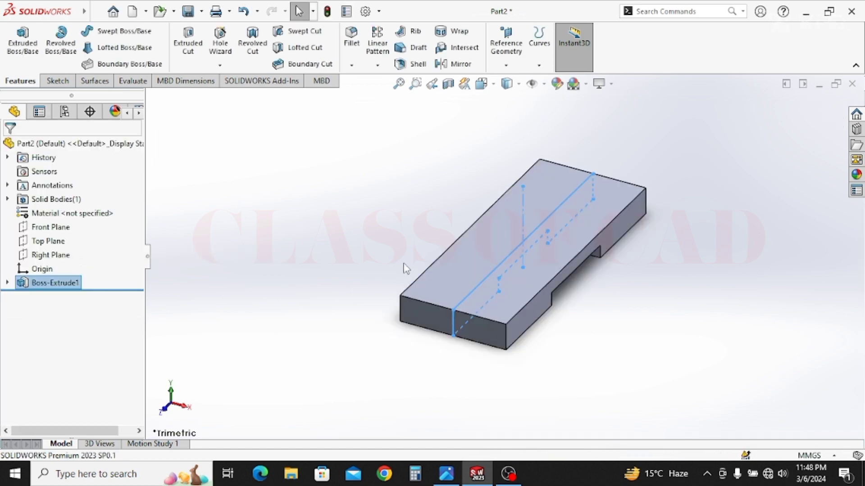
# - Start a new sketch on the narrow end face of the extruded block
pyautogui.click(572, 325)
pyautogui.moveTo(575, 330); pyautogui.dragTo(548, 286, button='middle')
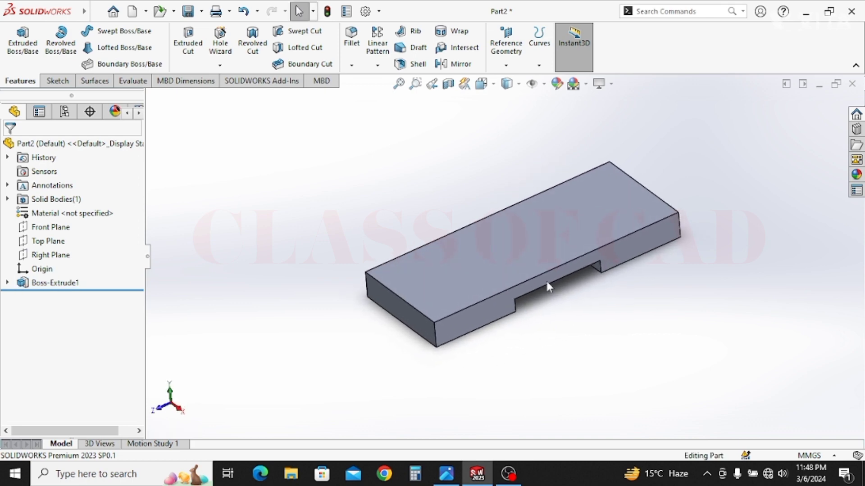
pyautogui.moveTo(656, 245); pyautogui.dragTo(604, 257, button='middle')
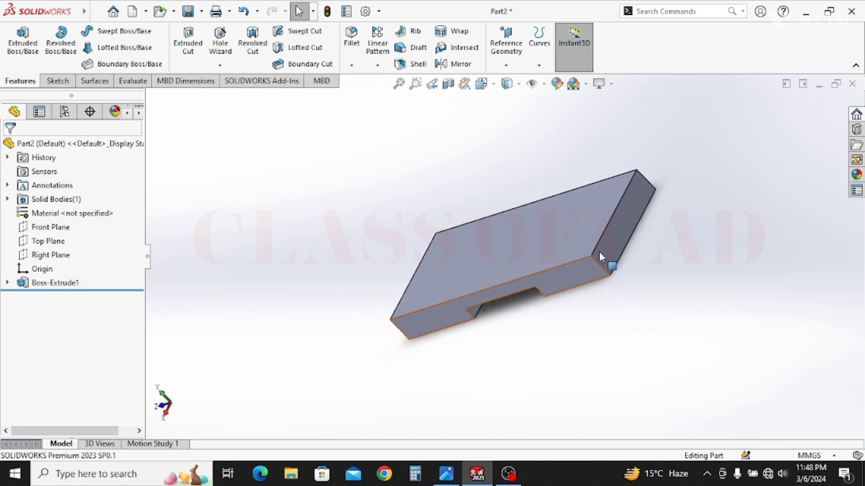
pyautogui.click(610, 223)
pyautogui.click(666, 189)
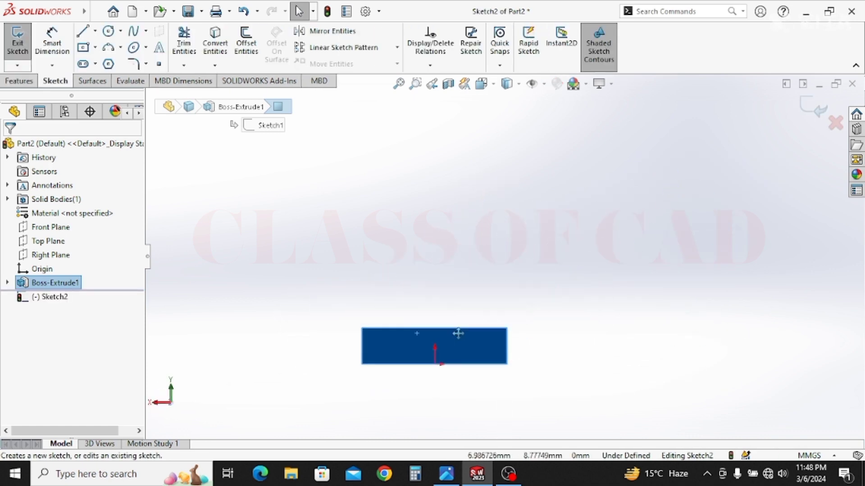
# - Sketch a circle above the block, centred vertically over the origin at a height of about 44 mm
pyautogui.click(111, 35)
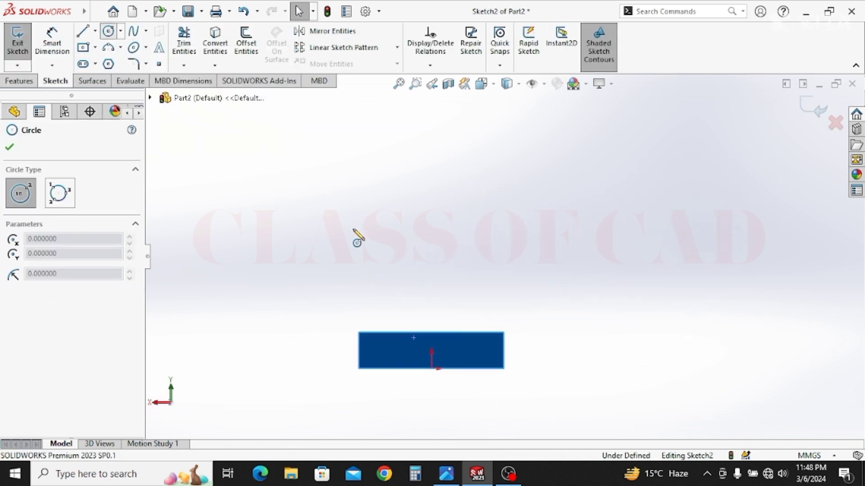
pyautogui.click(432, 209)
pyautogui.click(431, 233)
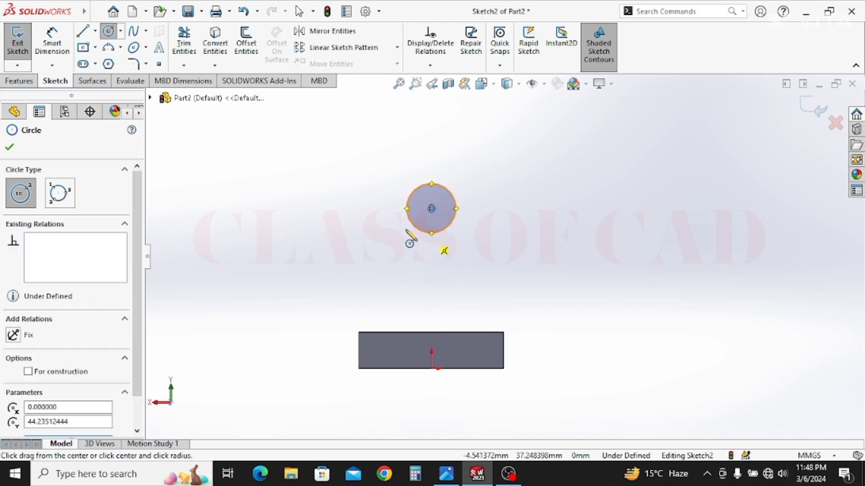
pyautogui.press('Escape')
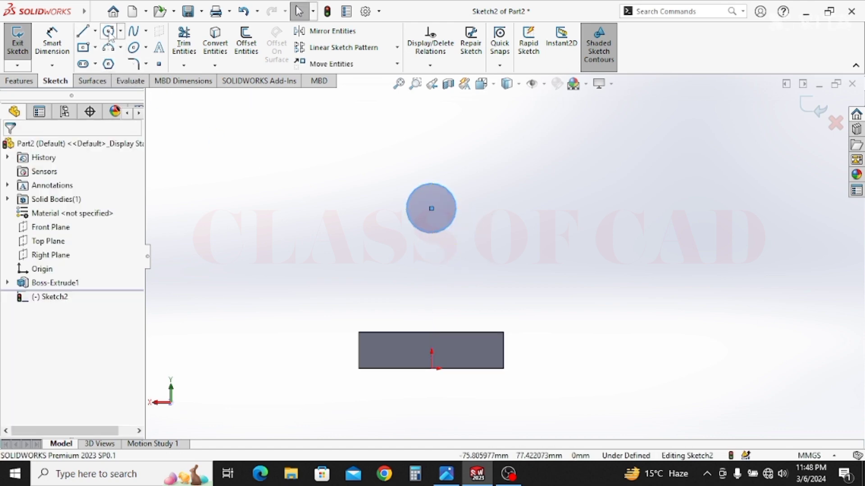
# - Draw a line tangent to the circle's left side down to the upper-left corner of the block's end face
pyautogui.click(108, 31)
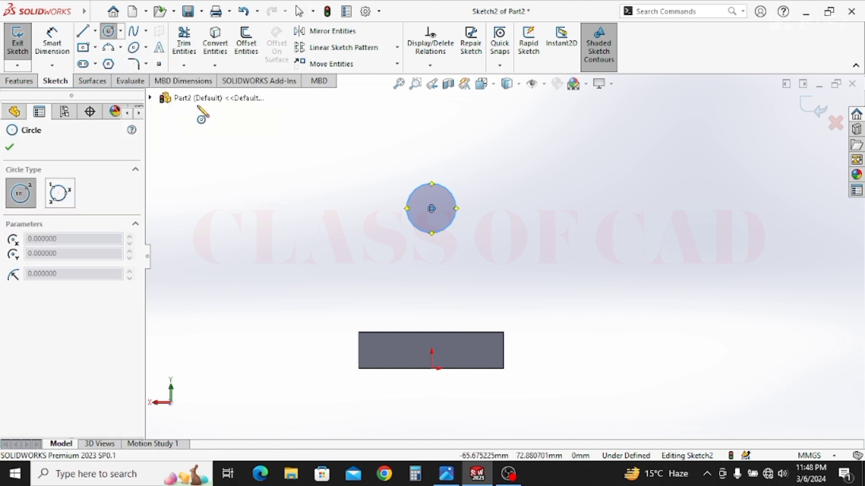
pyautogui.click(83, 31)
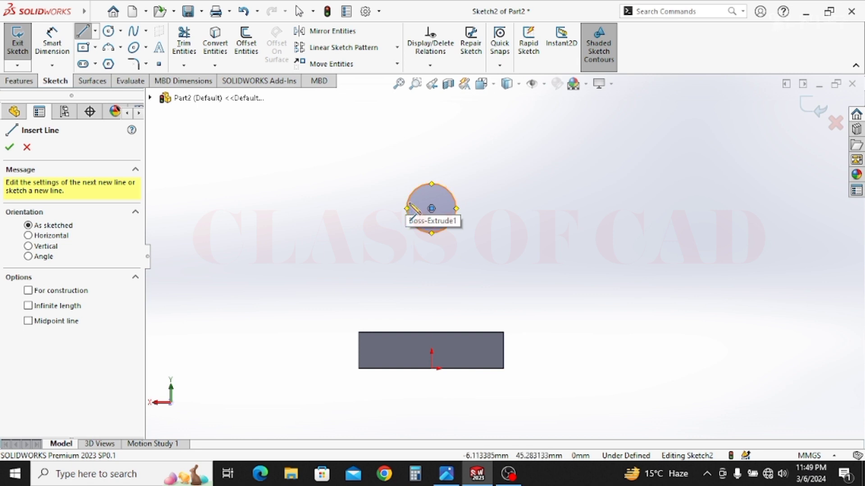
pyautogui.click(407, 209)
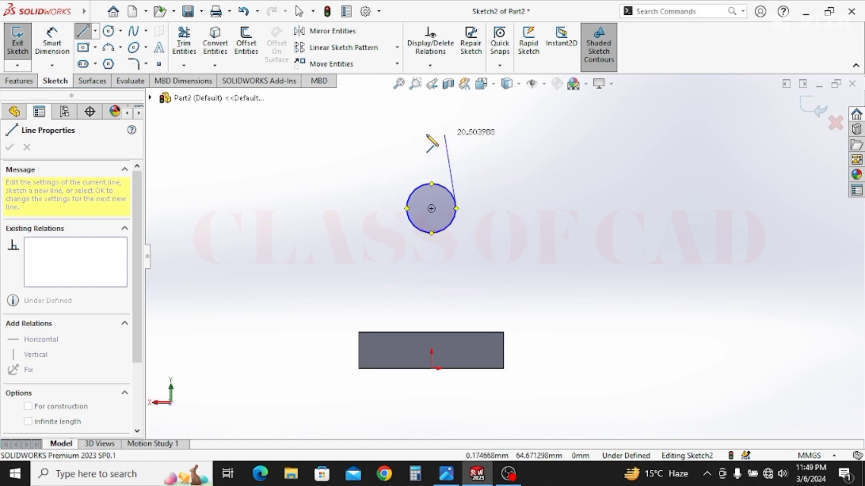
pyautogui.click(359, 333)
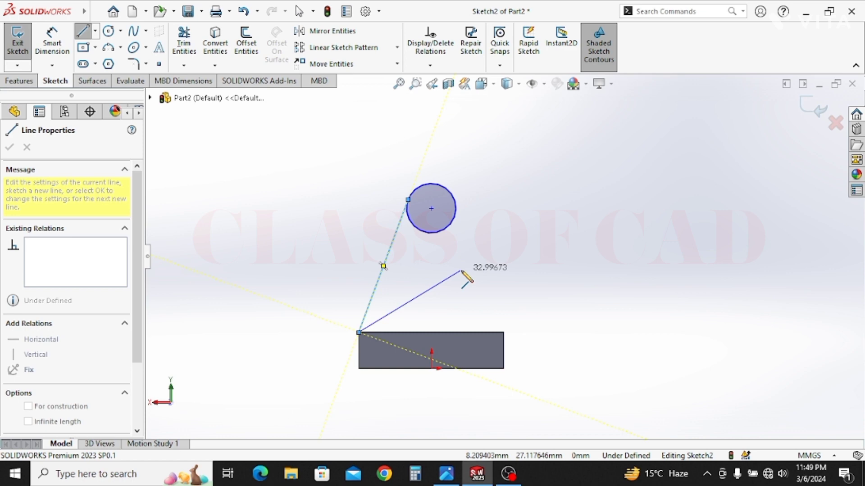
pyautogui.press('Escape')
# - Draw a vertical centerline from the origin through the circle's centre, ending above the circle
pyautogui.click(95, 31)
pyautogui.click(106, 66)
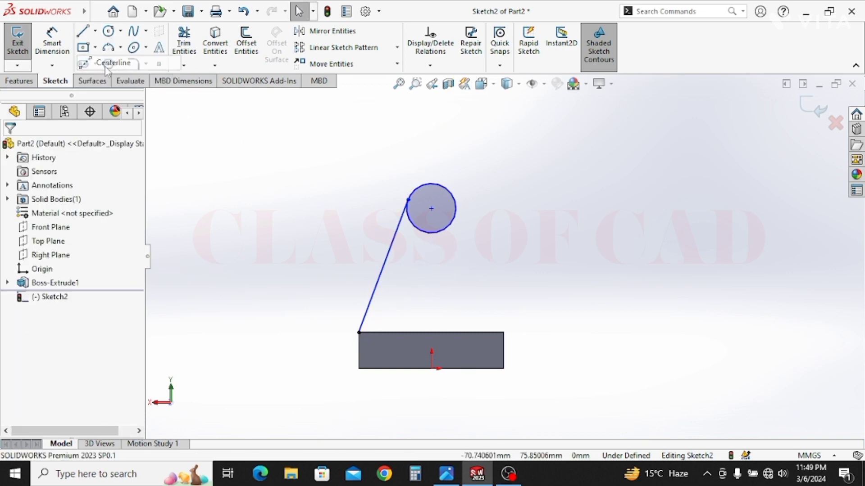
pyautogui.click(432, 367)
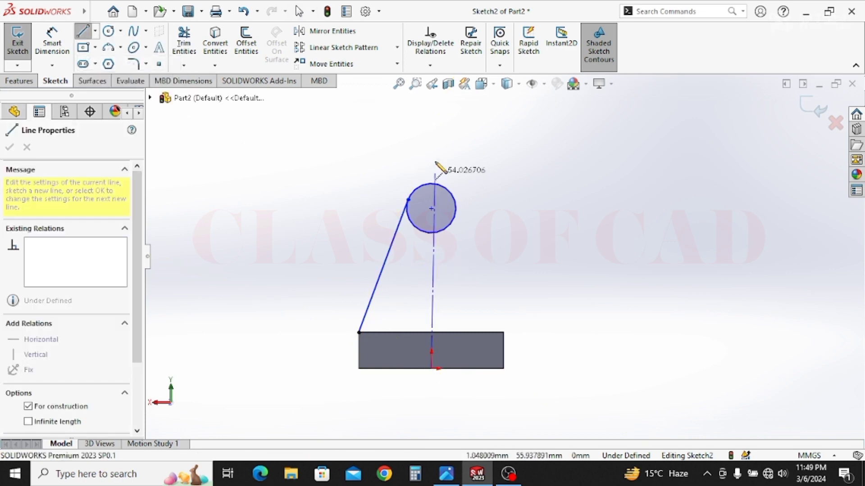
pyautogui.click(431, 131)
pyautogui.press('Escape')
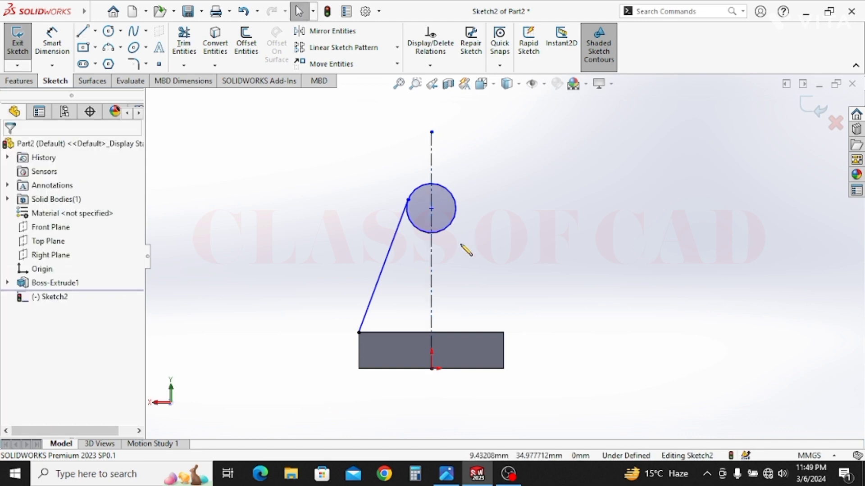
# - Mirror the slanted tangent line about the centerline and trim away the circle's lower arc between the two lines
pyautogui.moveTo(461, 246); pyautogui.dragTo(386, 280)
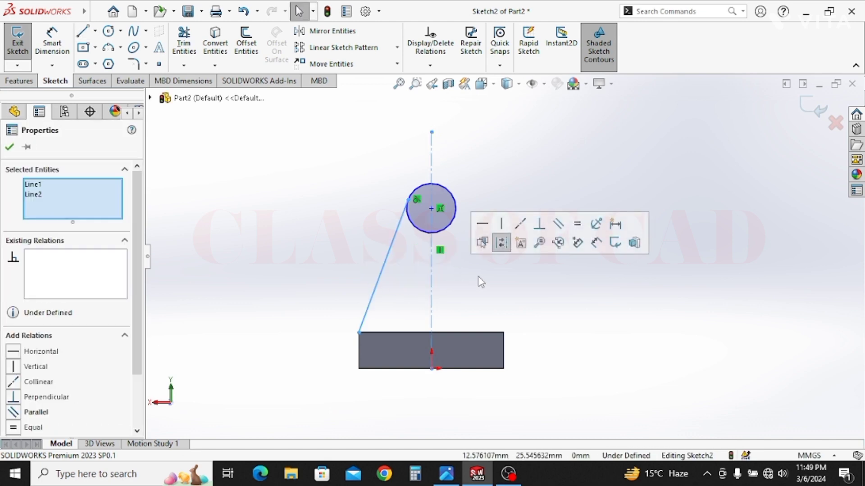
pyautogui.click(348, 33)
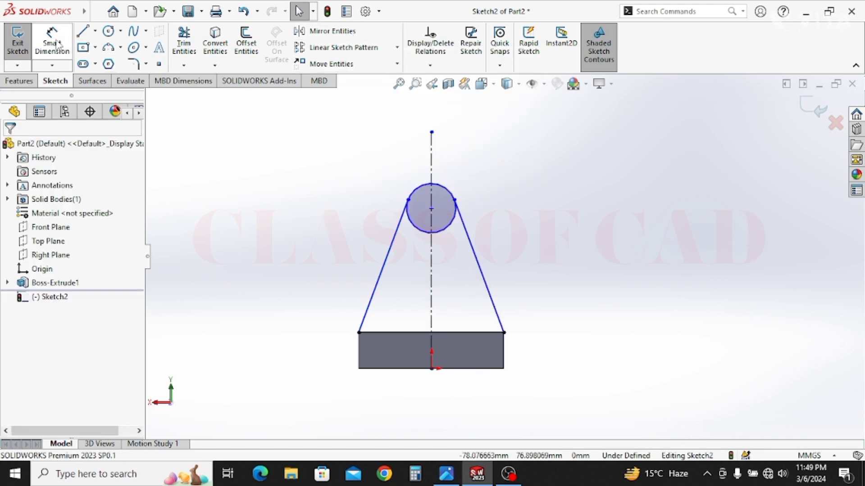
pyautogui.click(184, 43)
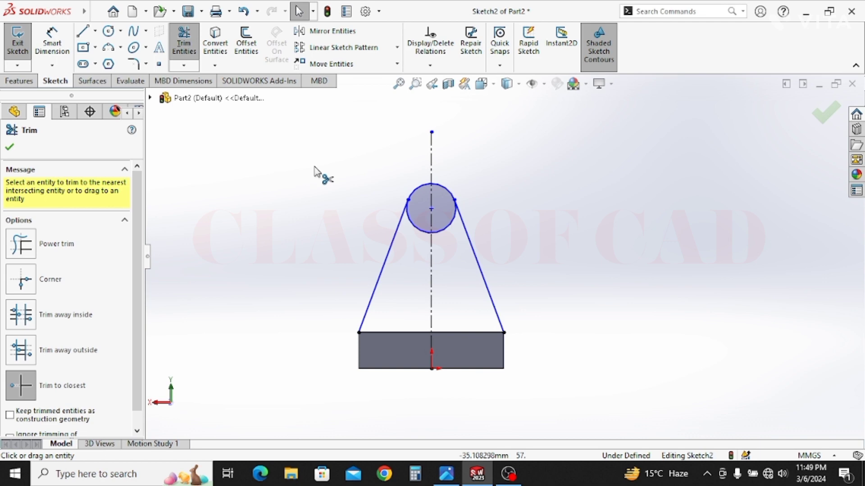
pyautogui.click(415, 225)
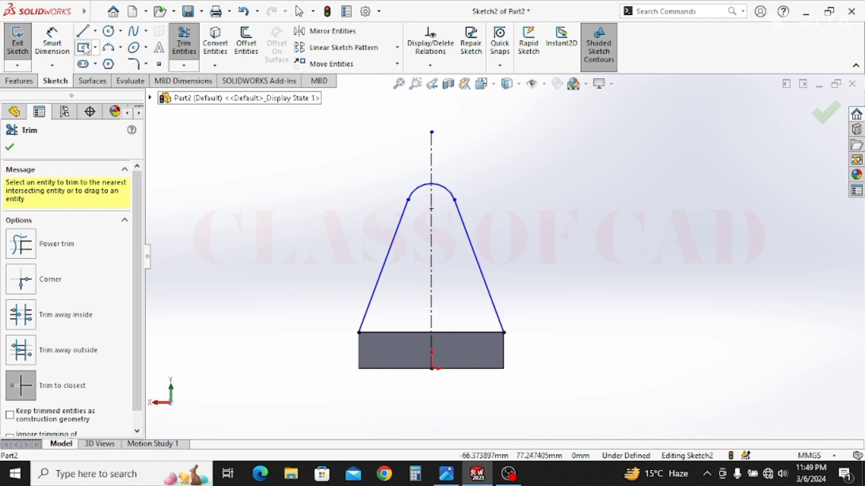
# - Dimension the arc centre's height above the block's top edge as 40 mm
pyautogui.click(52, 43)
pyautogui.click(430, 209)
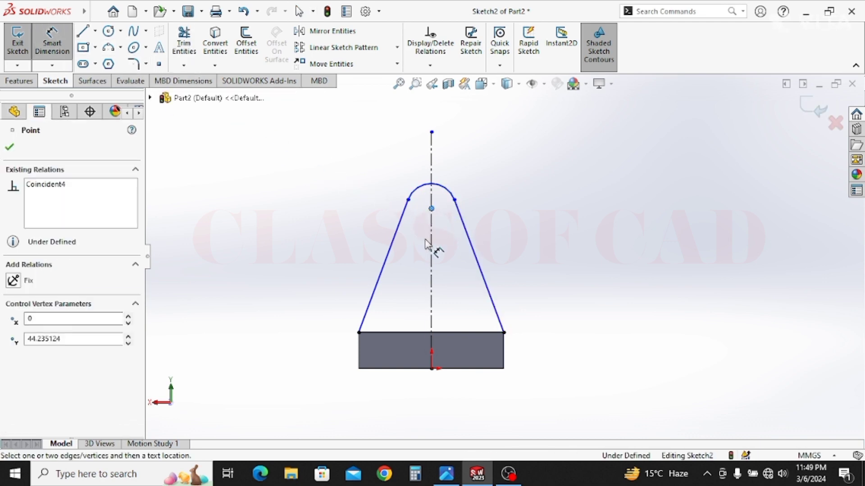
pyautogui.click(393, 333)
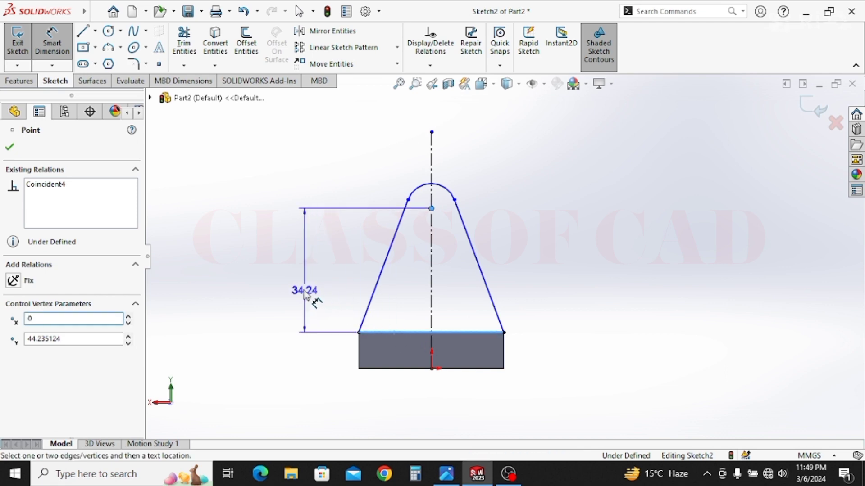
pyautogui.click(304, 294)
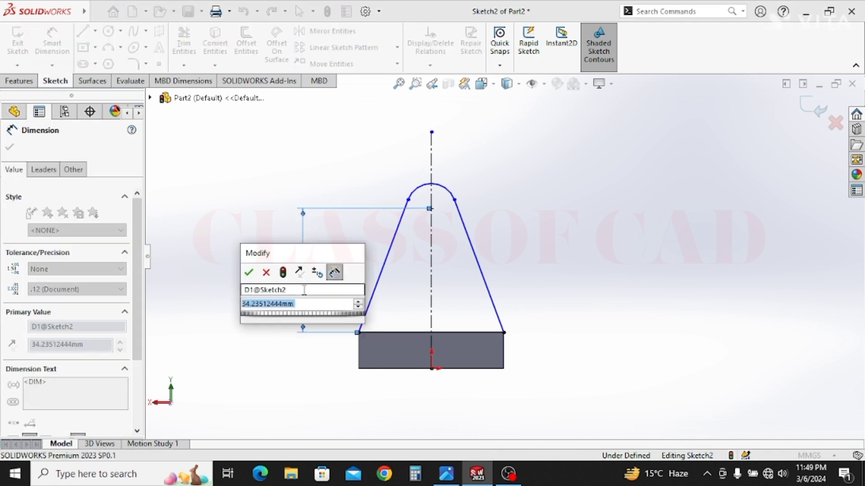
pyautogui.write('40')
pyautogui.press('Return')
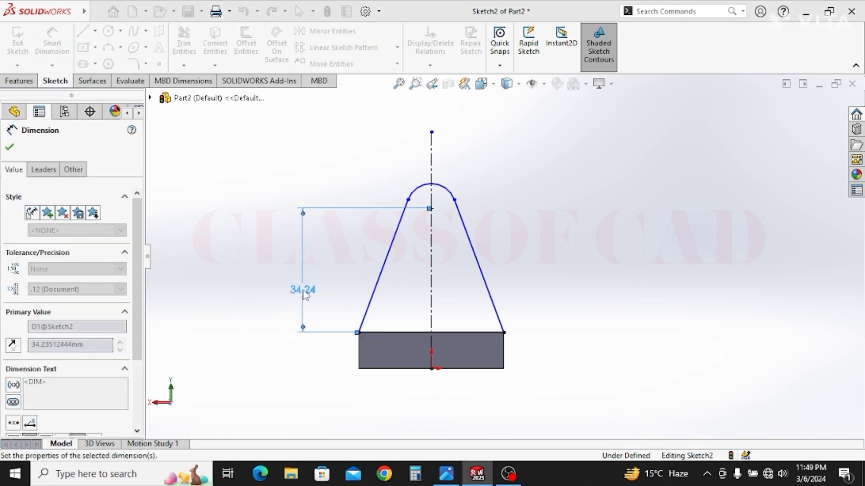
# - Dimension the radius of the upright profile's top arc as 6 mm
pyautogui.click(443, 180)
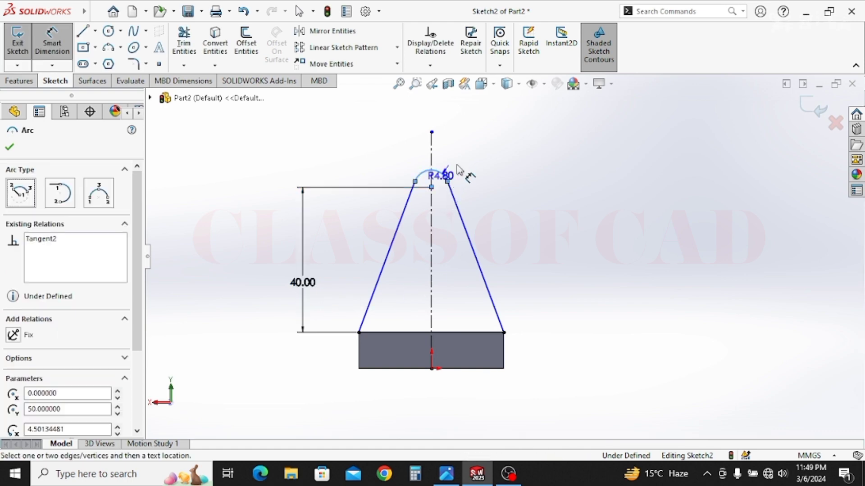
pyautogui.click(485, 164)
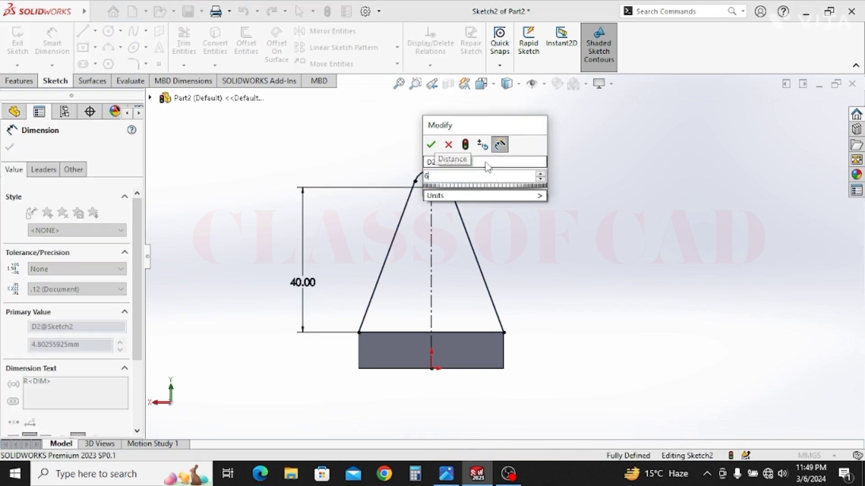
pyautogui.write('6')
pyautogui.press('Return')
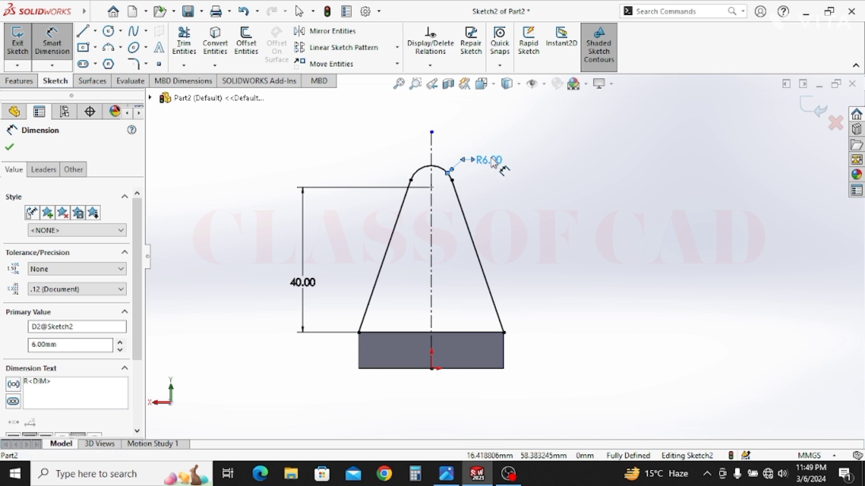
# - Set the top arc's radius dimension to 10 mm
pyautogui.doubleClick(490, 160)
pyautogui.write('10')
pyautogui.press('Return')
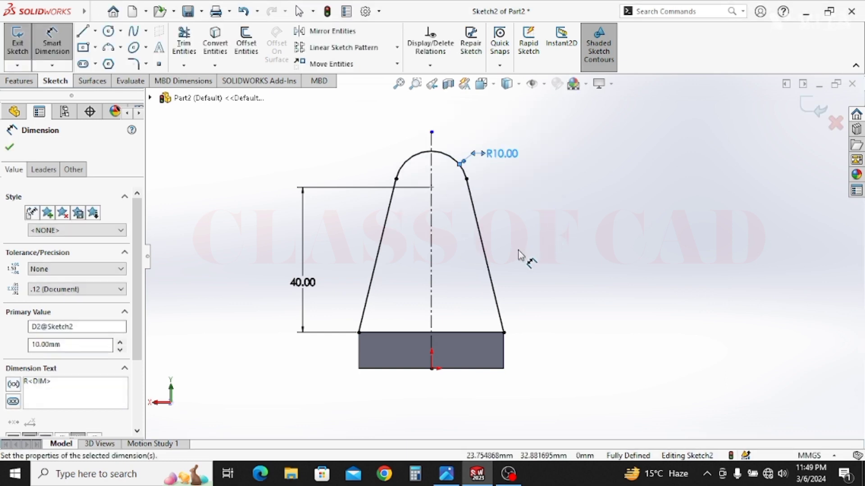
# - Set the top arc's radius to 8 mm and its centre height above the block to 38 mm
pyautogui.doubleClick(510, 161)
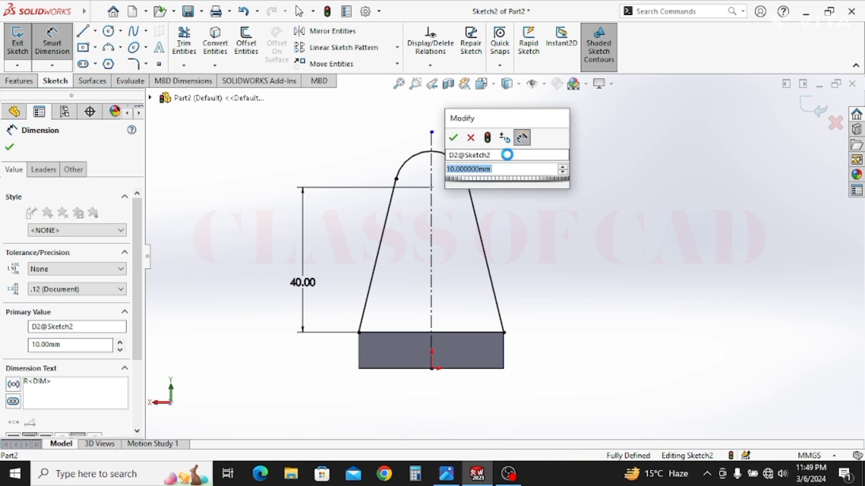
pyautogui.press('Return')
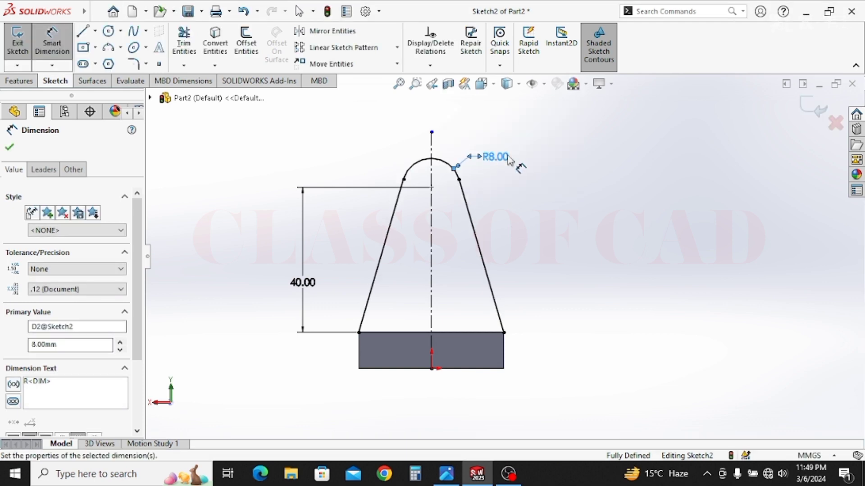
pyautogui.doubleClick(303, 283)
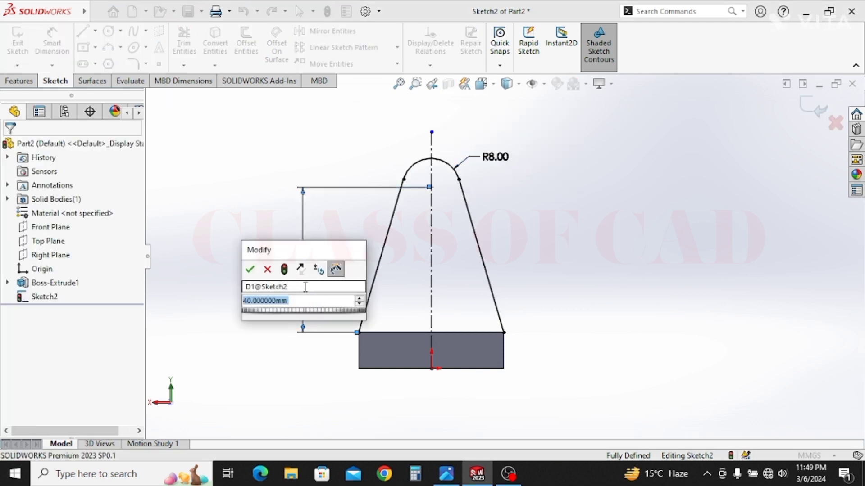
pyautogui.write('38')
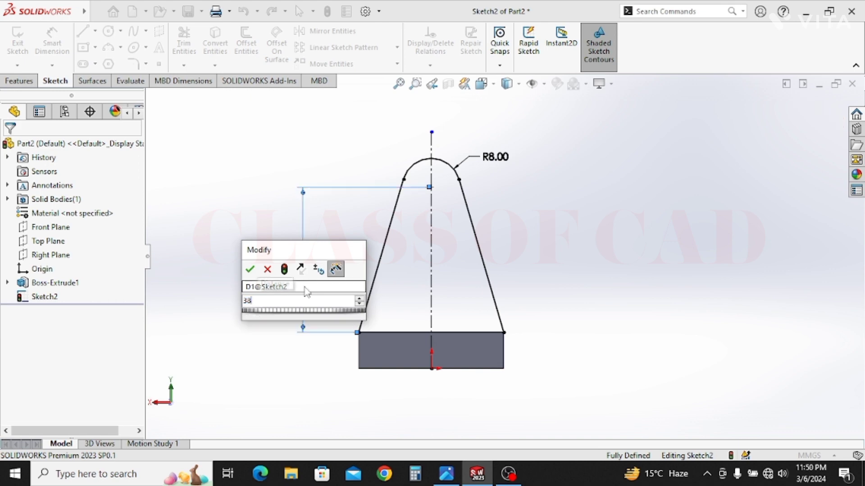
pyautogui.press('Return')
pyautogui.press('Escape')
pyautogui.press('Escape')
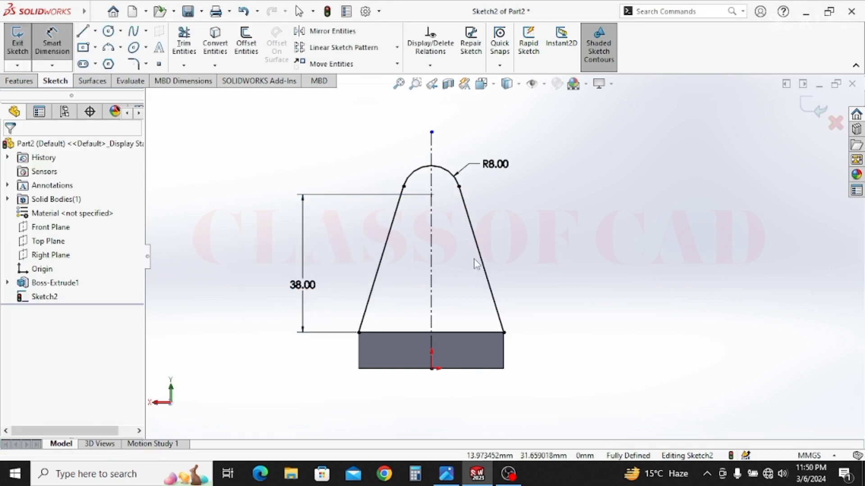
# - Convert the top edge of the block's end face into a sketch line to close the upright profile
pyautogui.scroll(-5, 380, 331)
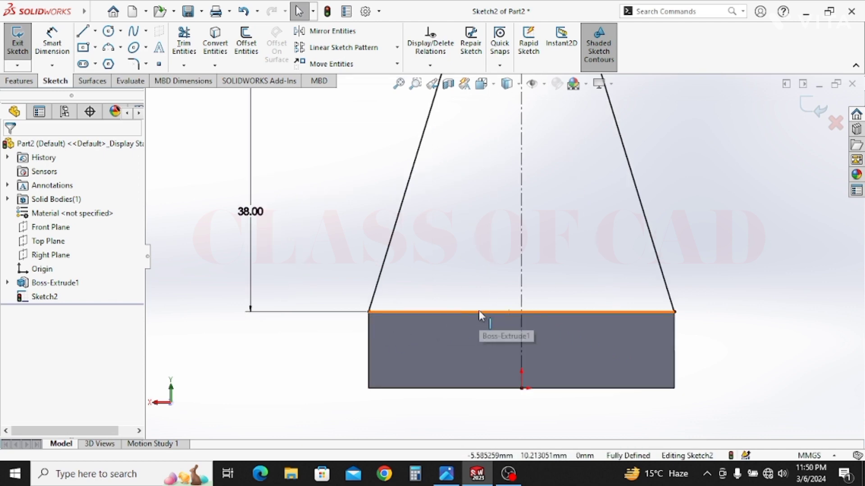
pyautogui.click(479, 311)
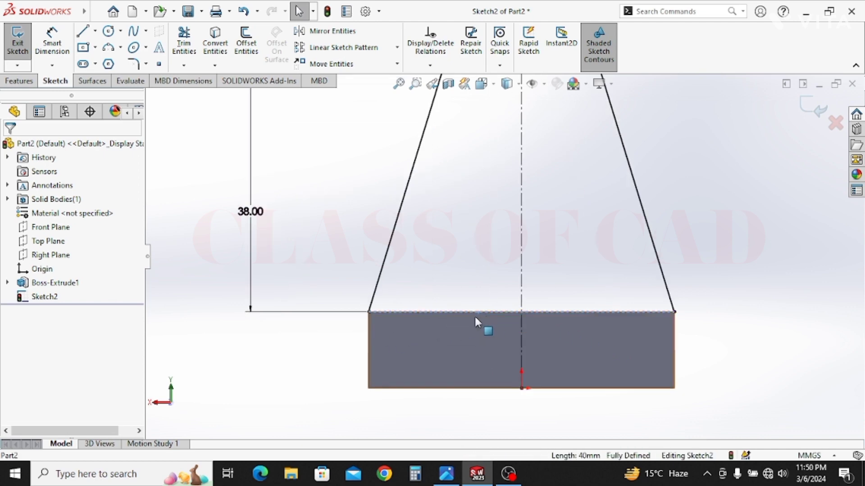
pyautogui.click(216, 49)
pyautogui.scroll(3, 506, 271)
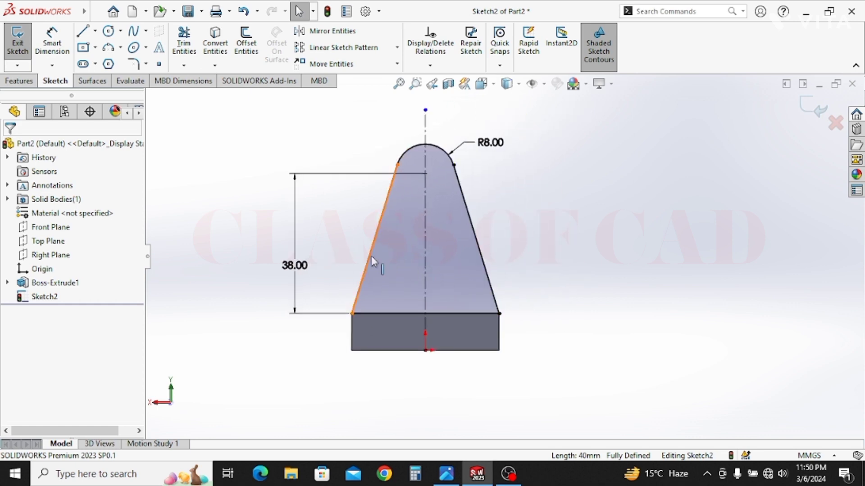
# - Extrude the upright profile as a Blind boss 5 mm deep, reversed so that it stands over the base block
pyautogui.click(19, 81)
pyautogui.click(23, 43)
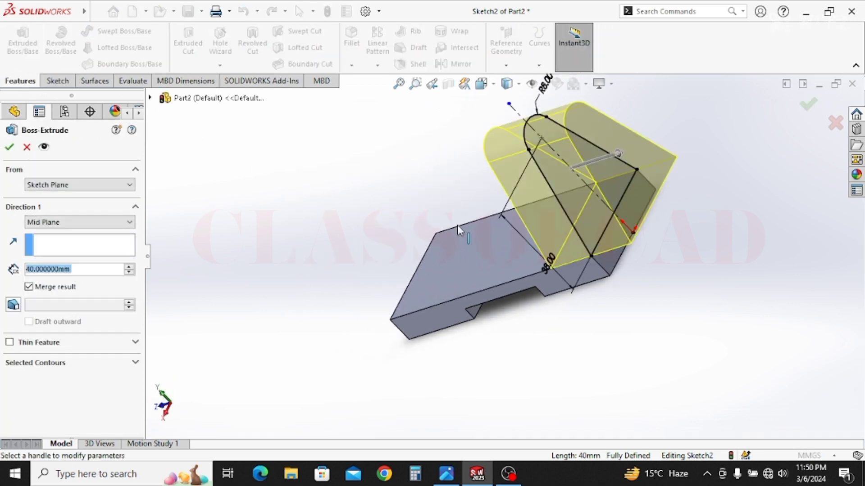
pyautogui.click(49, 222)
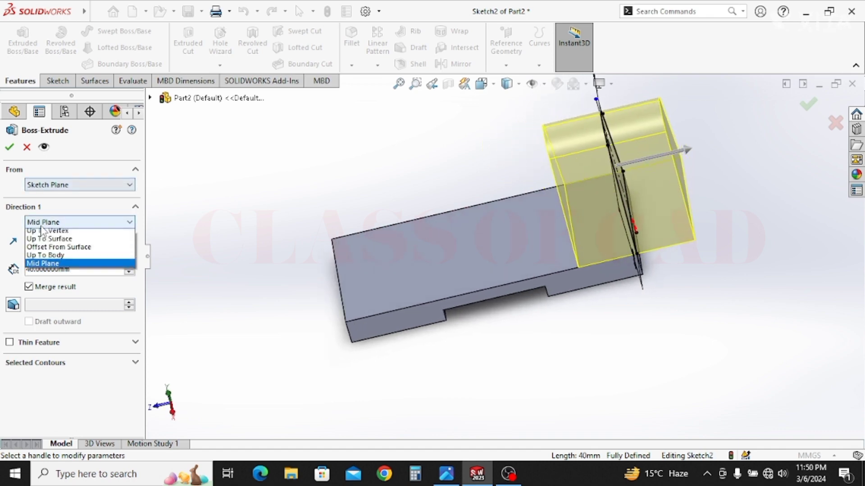
pyautogui.click(45, 234)
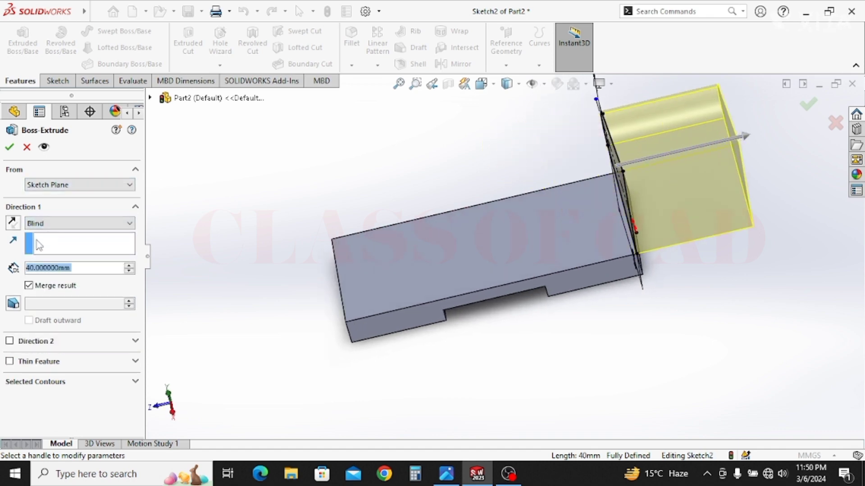
pyautogui.click(14, 221)
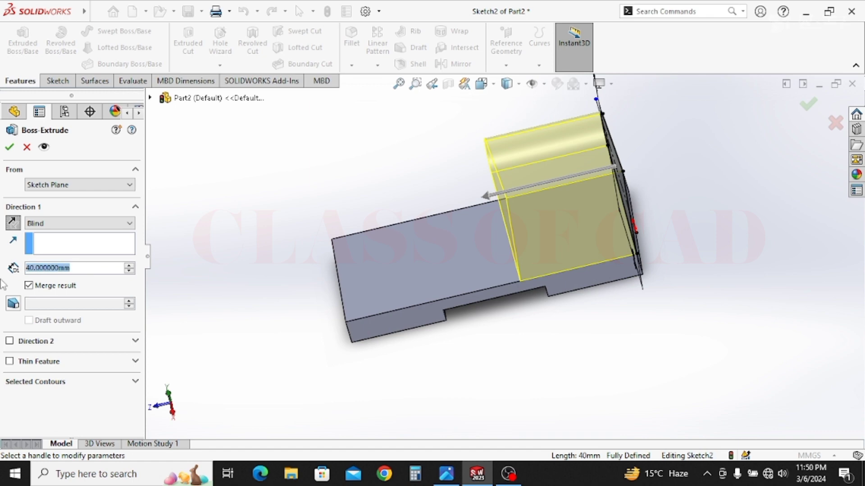
pyautogui.press('Return')
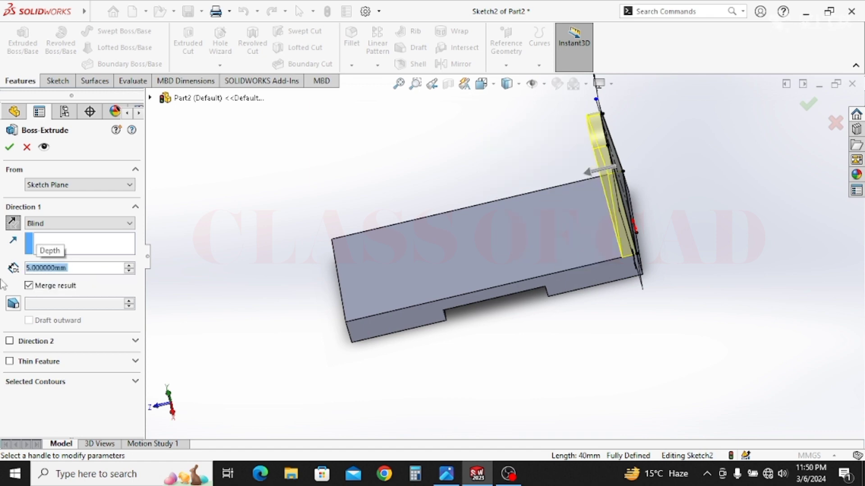
pyautogui.press('Return')
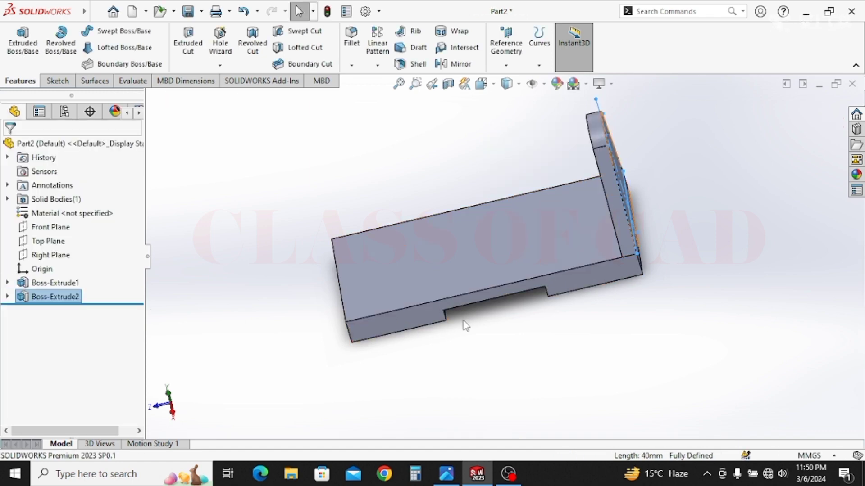
# - Start a sketch on the upright's outer face and draw a circle centred on its rounded top
pyautogui.click(605, 308)
pyautogui.moveTo(681, 302); pyautogui.dragTo(554, 211, button='middle')
pyautogui.click(544, 218)
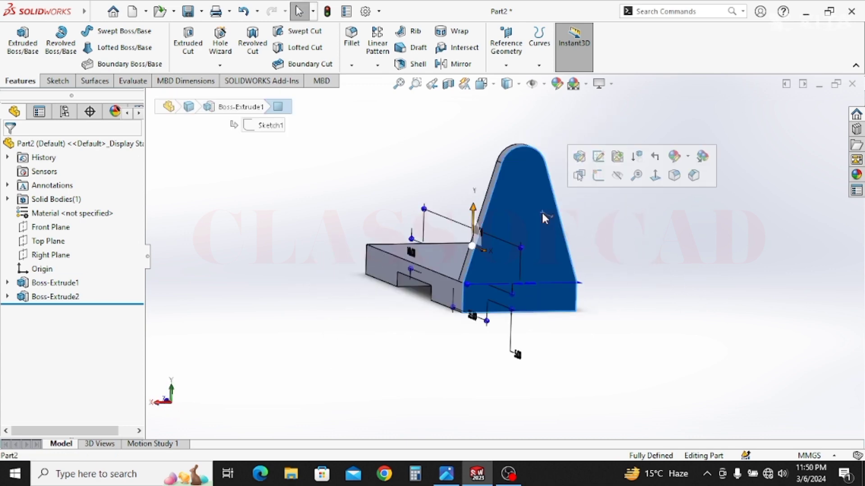
pyautogui.click(598, 176)
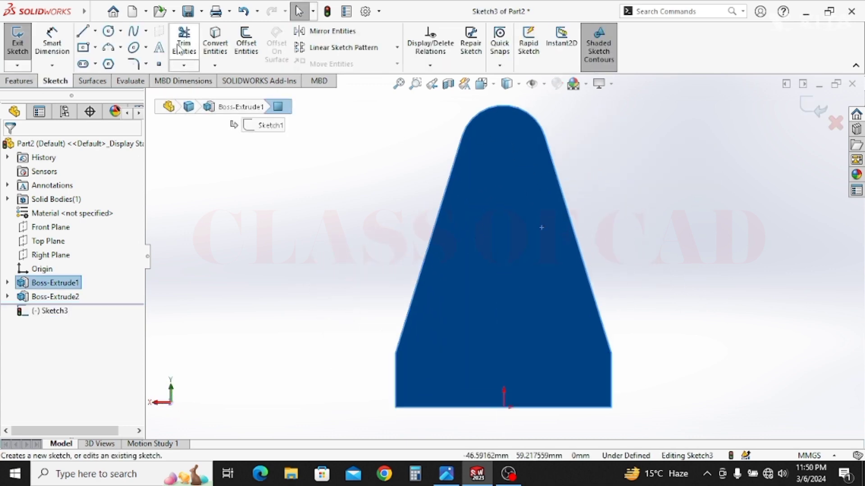
pyautogui.click(109, 32)
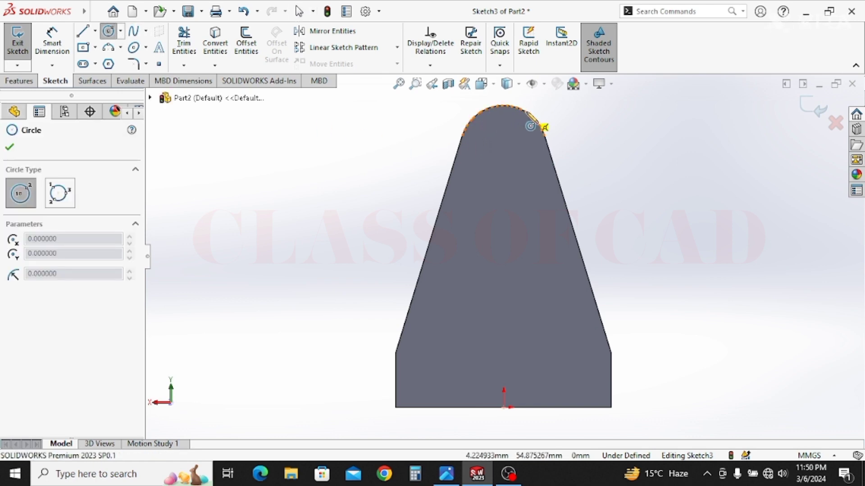
pyautogui.click(504, 149)
pyautogui.click(512, 168)
pyautogui.press('Escape')
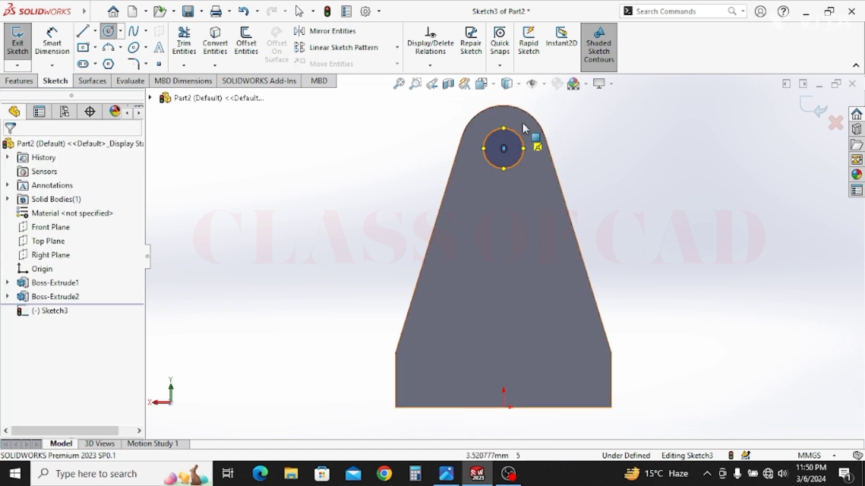
pyautogui.press('Escape')
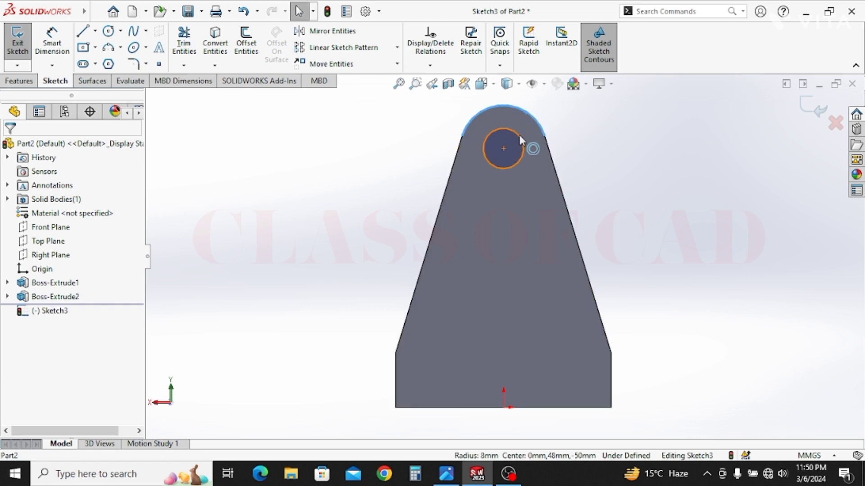
# - Make the circle concentric with and tangent to the upright's rounded top edge
pyautogui.keyDown('ctrl'); pyautogui.click(519, 135); pyautogui.keyUp('ctrl')
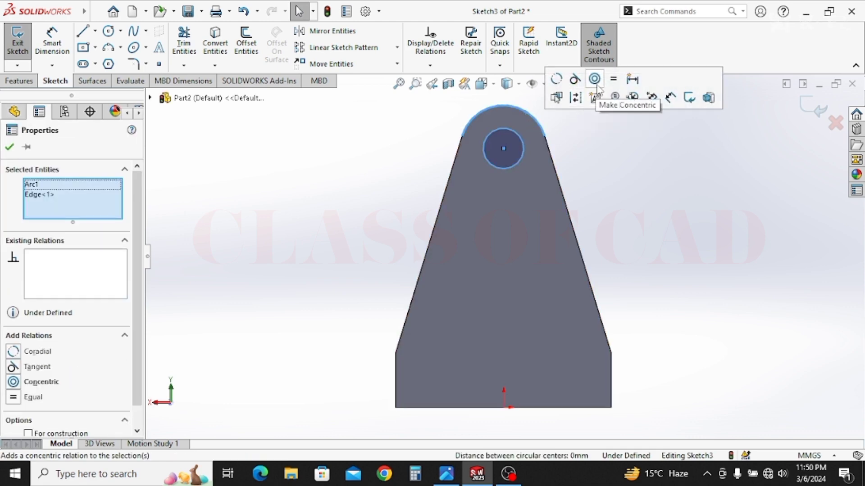
pyautogui.click(597, 85)
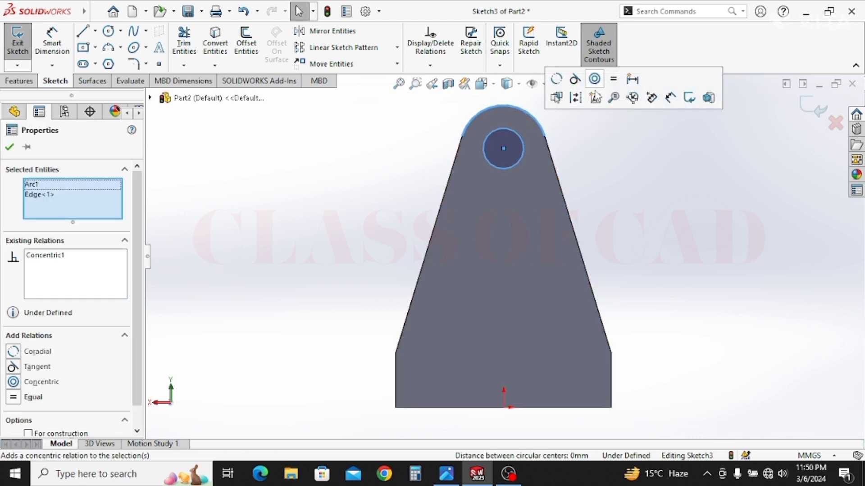
pyautogui.click(576, 86)
pyautogui.click(588, 167)
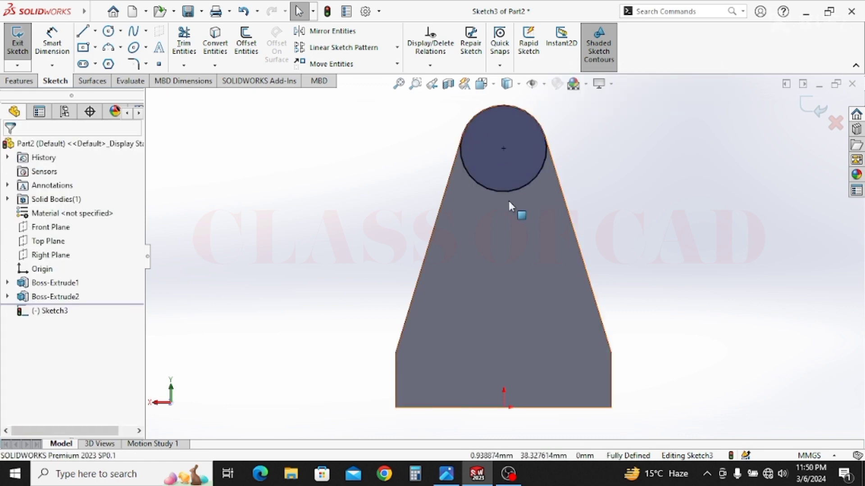
# - Extrude the circle 8 mm outward from the upright as a Blind cylindrical boss merged with the part
pyautogui.click(34, 82)
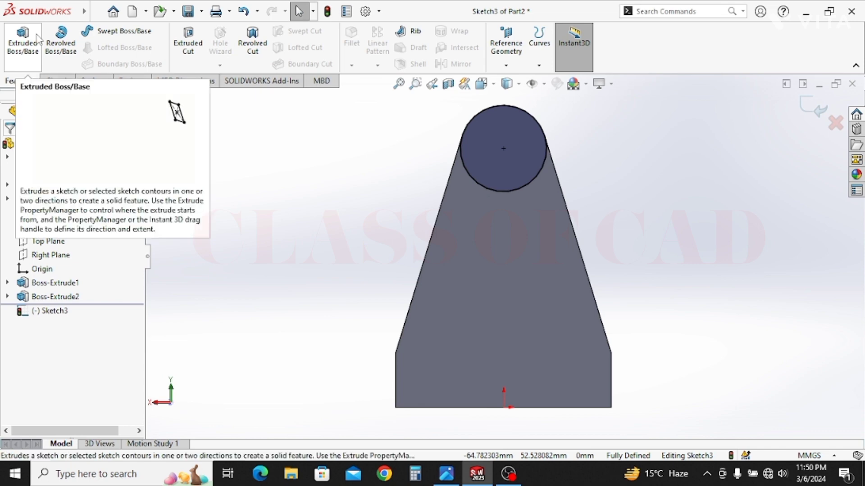
pyautogui.click(23, 41)
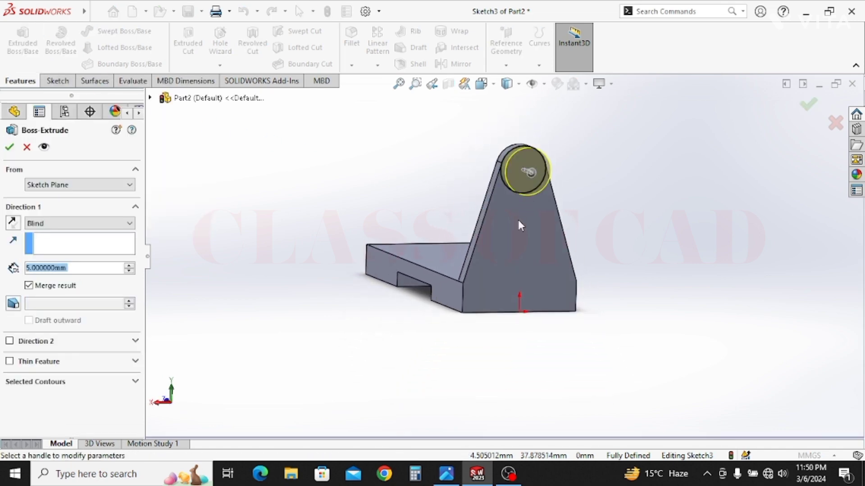
pyautogui.moveTo(565, 249); pyautogui.dragTo(566, 261, button='middle')
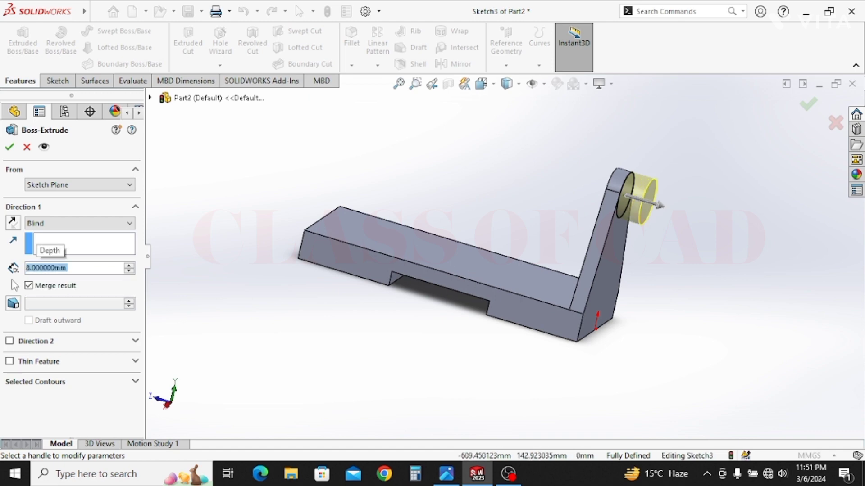
pyautogui.press('Return')
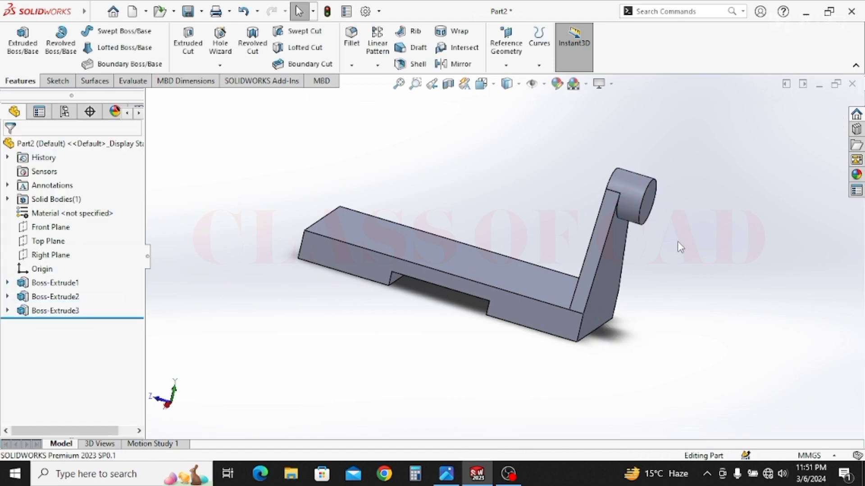
# - Start a sketch on the cylindrical boss's end face and draw a concentric circle of about 2.7 mm radius
pyautogui.moveTo(677, 241); pyautogui.dragTo(652, 223, button='middle')
pyautogui.click(648, 216)
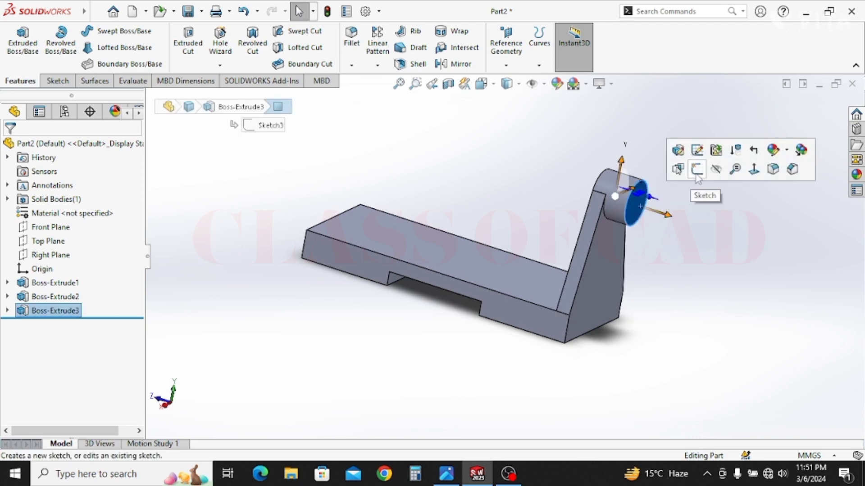
pyautogui.click(697, 170)
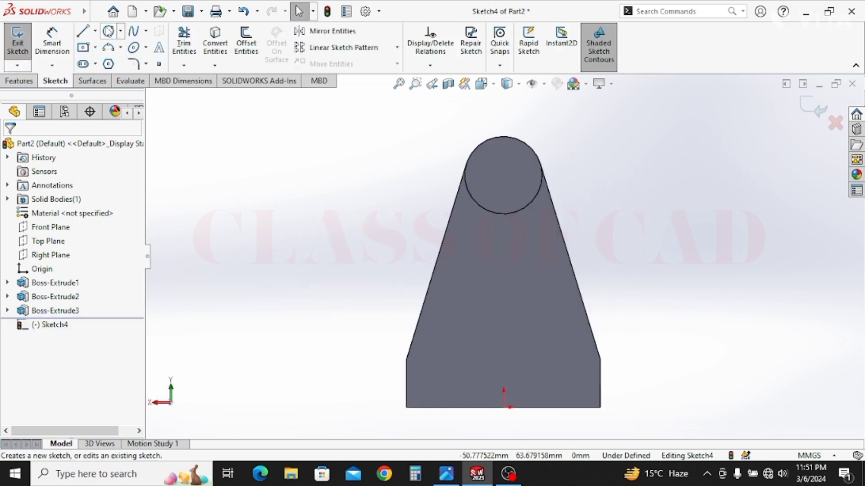
pyautogui.click(108, 31)
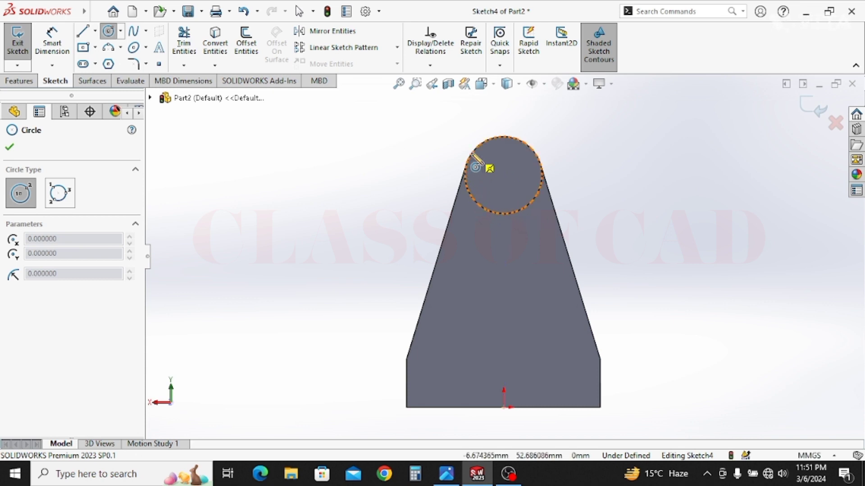
pyautogui.click(503, 174)
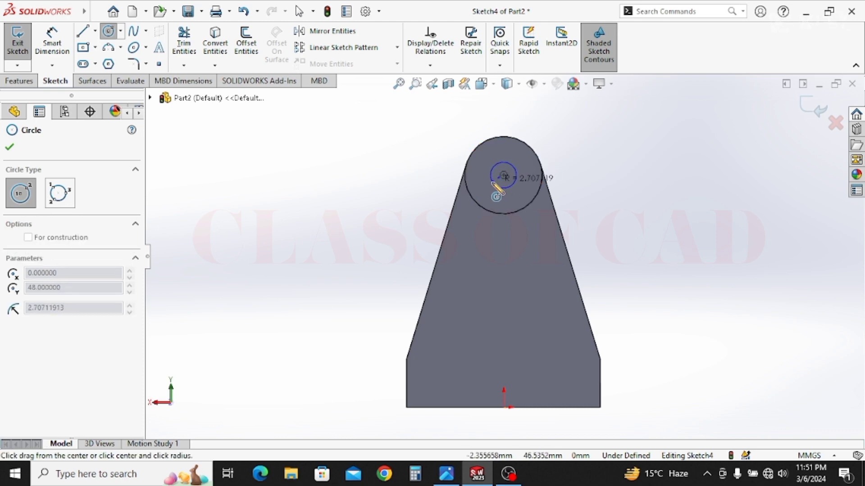
pyautogui.click(516, 183)
# - Dimension the concentric circle on the boss's end face and set its diameter to 6 mm
pyautogui.click(51, 45)
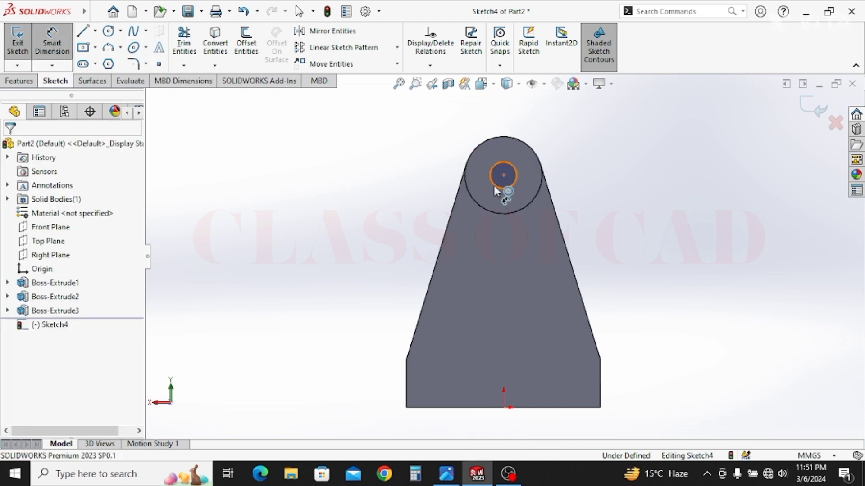
pyautogui.click(494, 187)
pyautogui.click(431, 164)
pyautogui.write('6')
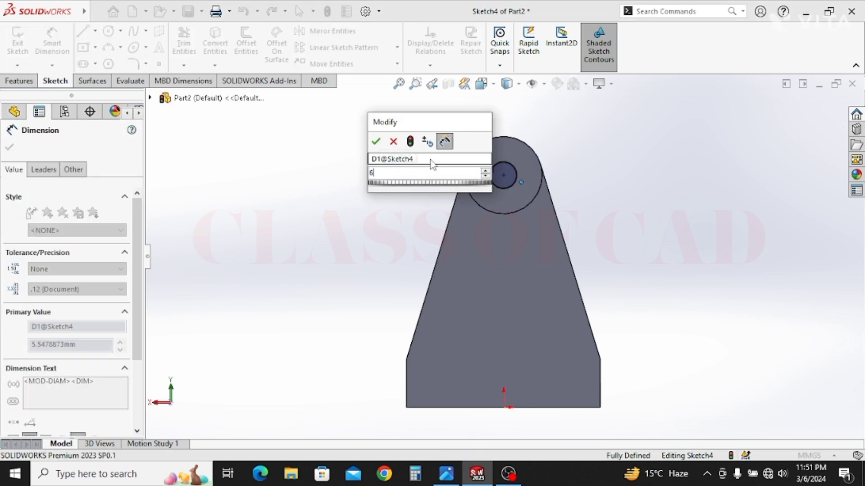
pyautogui.press('Return')
# - Cut-extrude the 6 mm circle with the Up To Next end condition to make a hole through the boss and upright
pyautogui.click(19, 80)
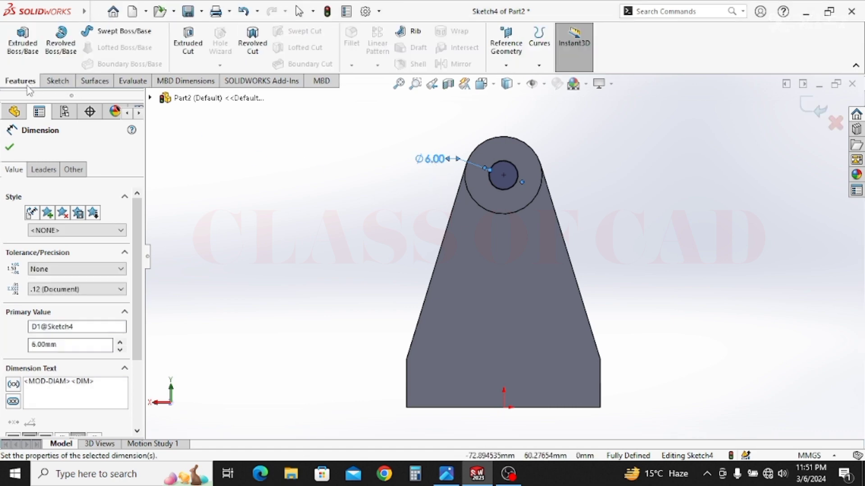
pyautogui.click(188, 48)
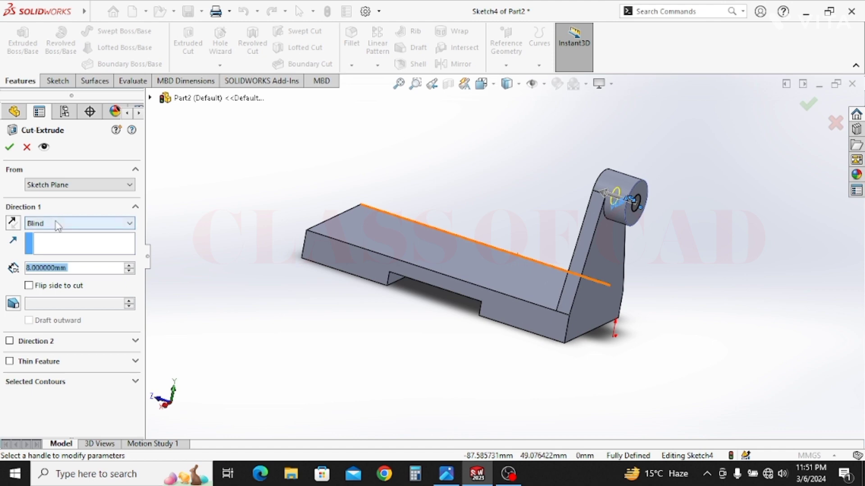
pyautogui.click(58, 223)
pyautogui.click(45, 259)
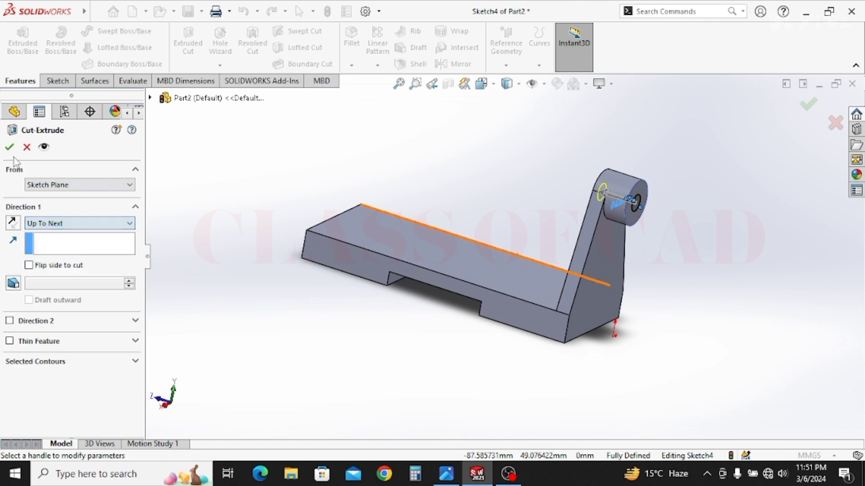
pyautogui.click(9, 147)
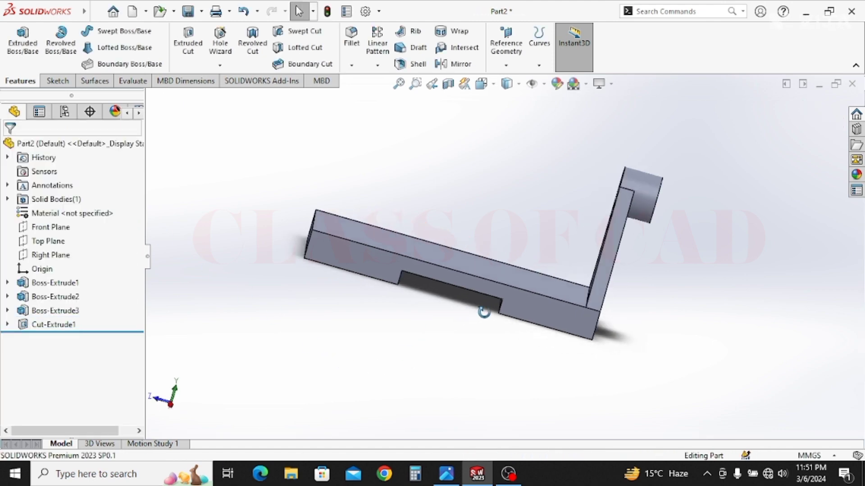
# - Create a reference plane offset 70 mm from the upright's outer face, flipping the offset toward the base block
pyautogui.moveTo(483, 312); pyautogui.dragTo(555, 307, button='middle')
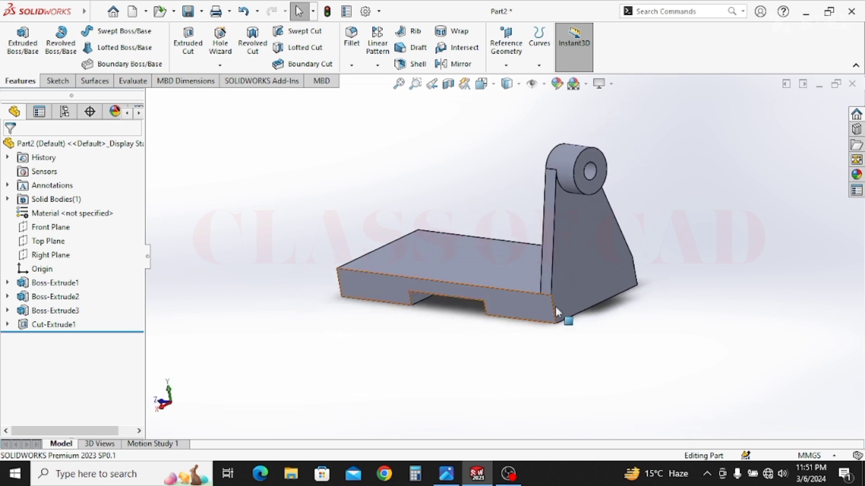
pyautogui.click(583, 255)
pyautogui.click(506, 65)
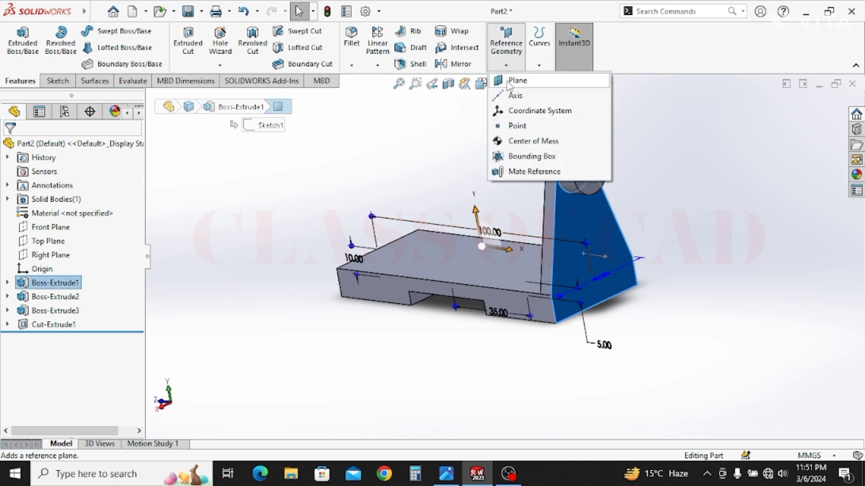
pyautogui.click(513, 81)
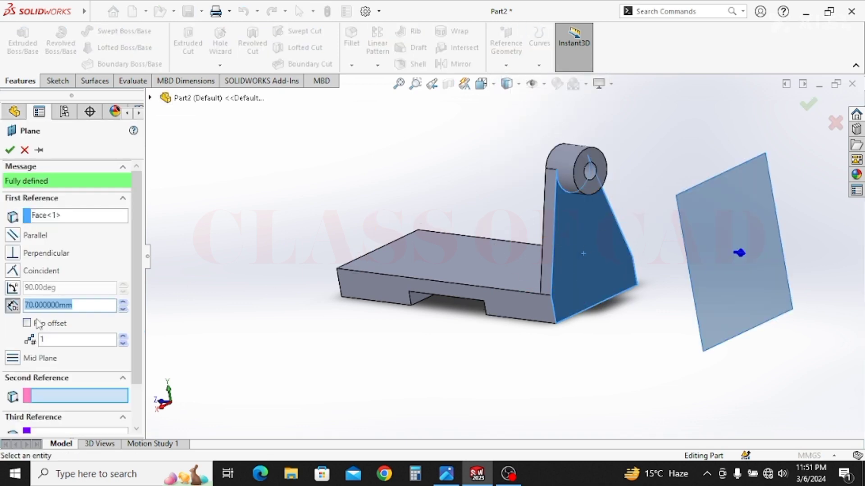
pyautogui.click(27, 324)
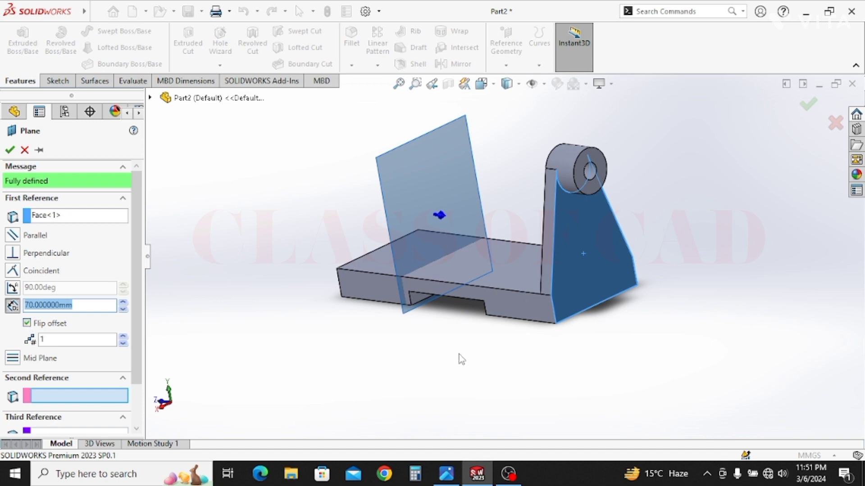
pyautogui.hotkey('ctrl', '4')
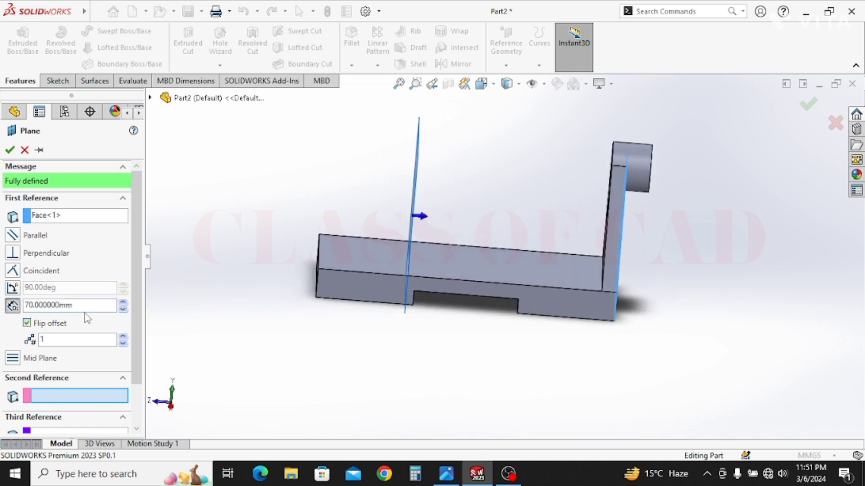
pyautogui.click(10, 149)
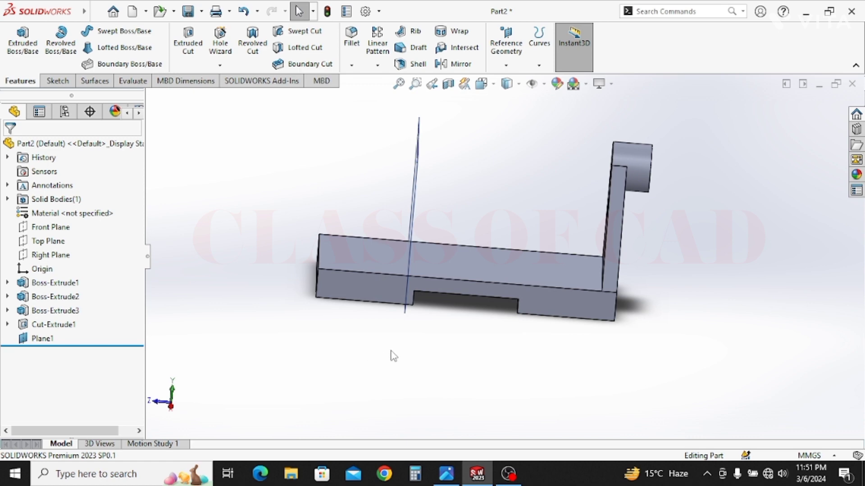
# - Edit the reference plane and set its offset distance to 60 mm
pyautogui.click(43, 341)
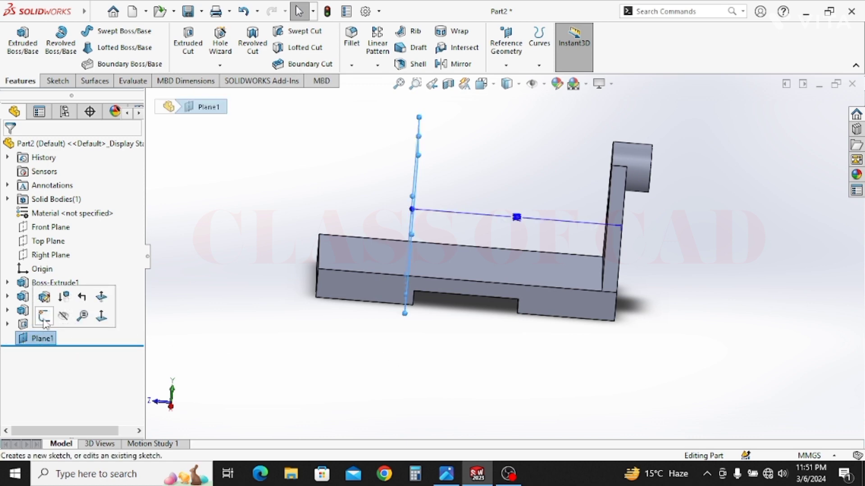
pyautogui.click(49, 299)
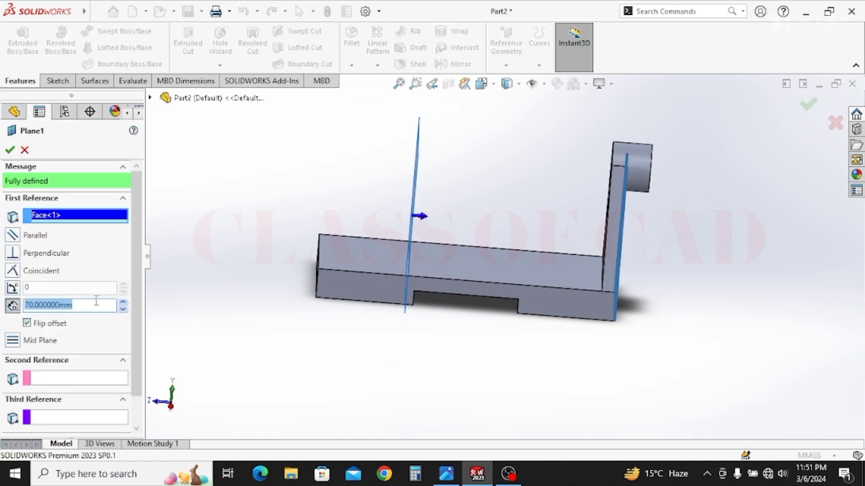
pyautogui.write('60')
pyautogui.press('Return')
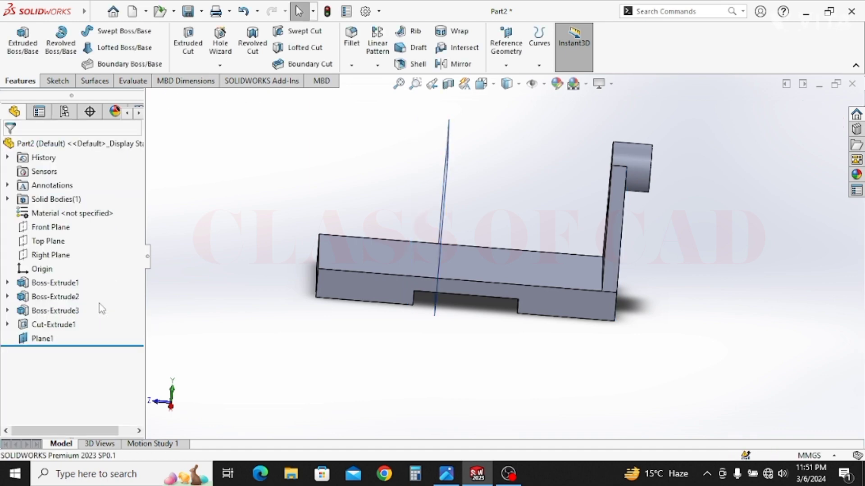
# - Start a sketch on the offset plane and convert the upright's two slanted edges, rounded top and bottom edge into sketch entities
pyautogui.moveTo(351, 366); pyautogui.dragTo(457, 193, button='middle')
pyautogui.click(455, 158)
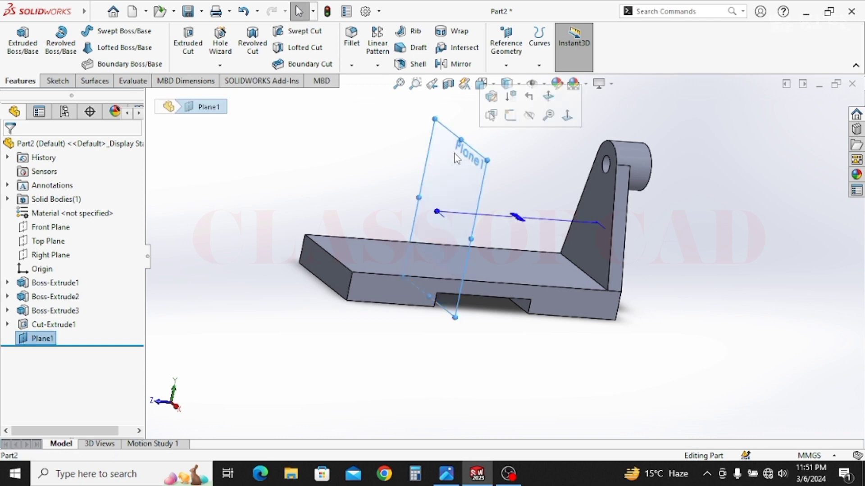
pyautogui.click(490, 115)
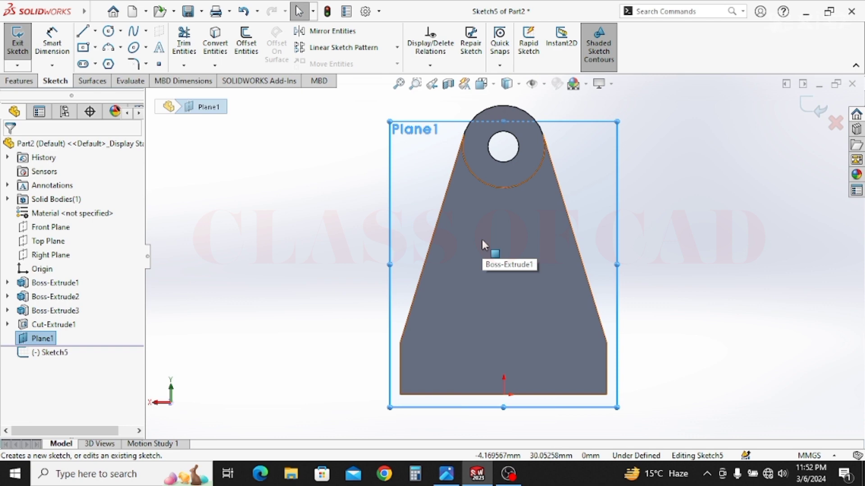
pyautogui.hotkey('ctrl', '8')
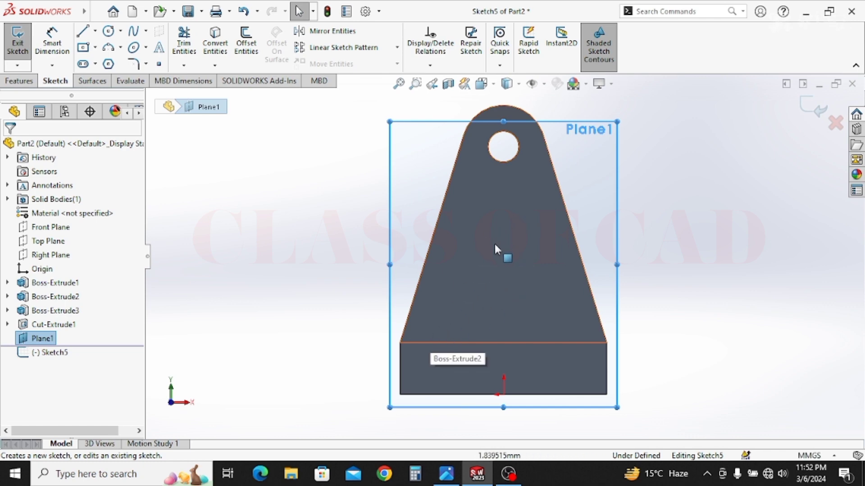
pyautogui.click(442, 198)
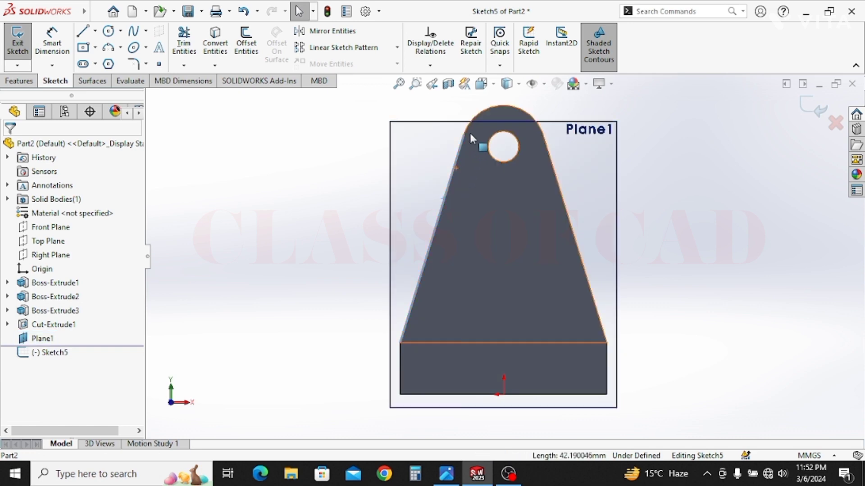
pyautogui.keyDown('ctrl'); pyautogui.click(470, 133); pyautogui.keyUp('ctrl')
pyautogui.keyDown('ctrl'); pyautogui.click(550, 165); pyautogui.keyUp('ctrl')
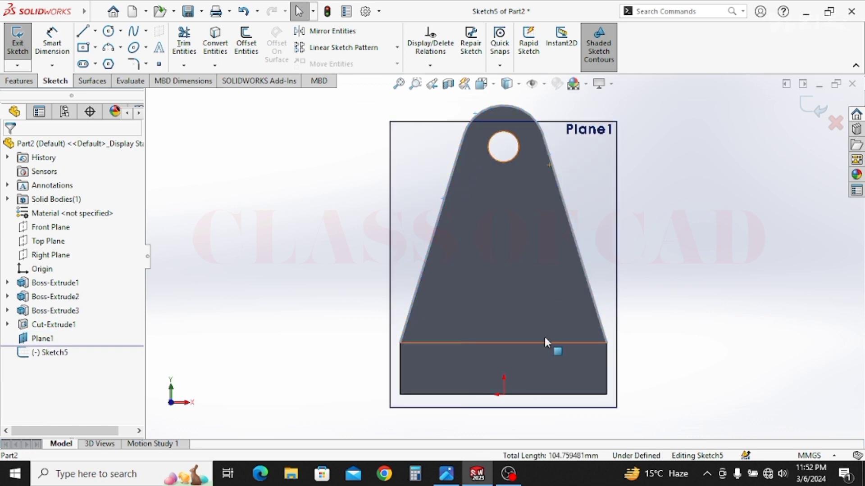
pyautogui.keyDown('ctrl'); pyautogui.click(544, 341); pyautogui.keyUp('ctrl')
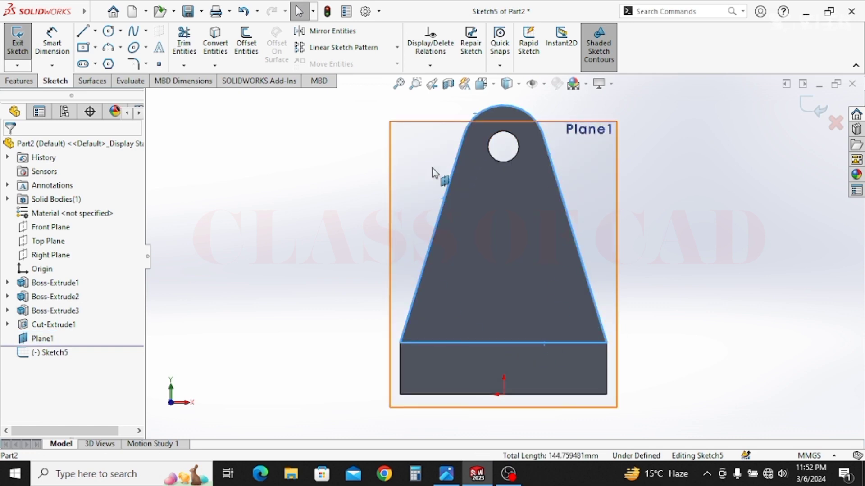
pyautogui.click(221, 45)
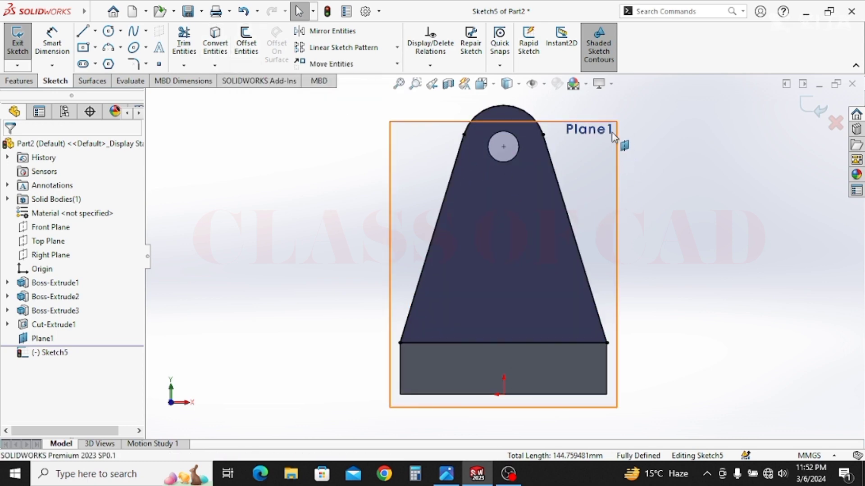
# - Extrude the converted profile 5 mm as a Blind merged boss, reversing the direction away from the existing upright
pyautogui.moveTo(590, 306)
pyautogui.mouseDown(button='middle')
pyautogui.moveTo(525, 340)
pyautogui.moveTo(509, 315)
pyautogui.mouseUp(button='middle')
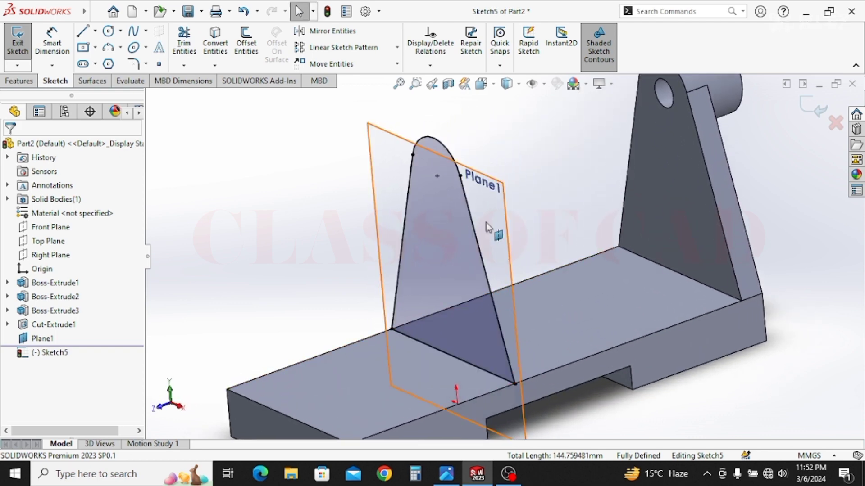
pyautogui.click(24, 85)
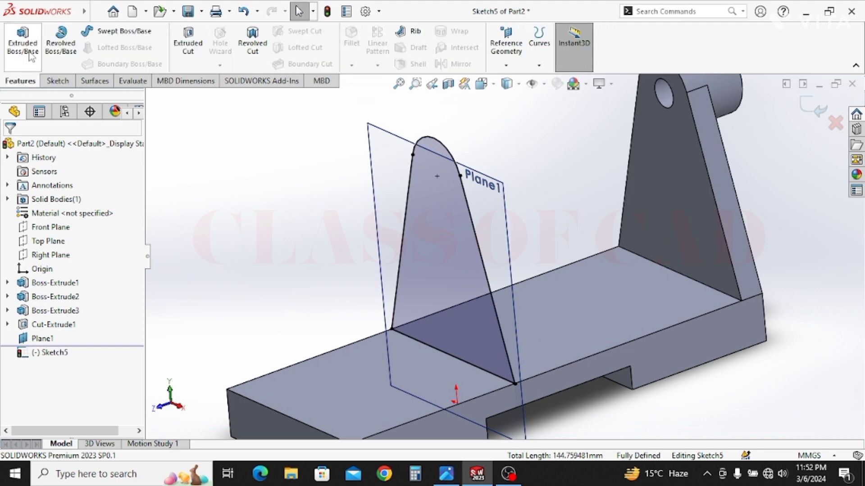
pyautogui.click(27, 48)
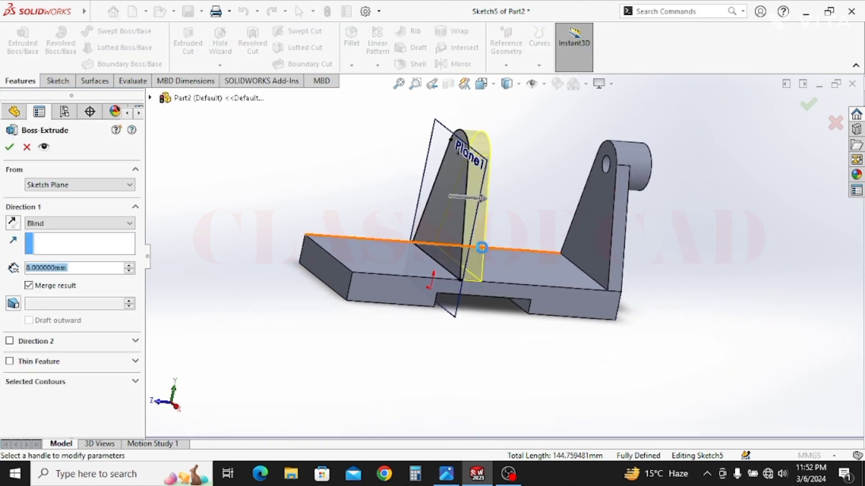
pyautogui.click(13, 223)
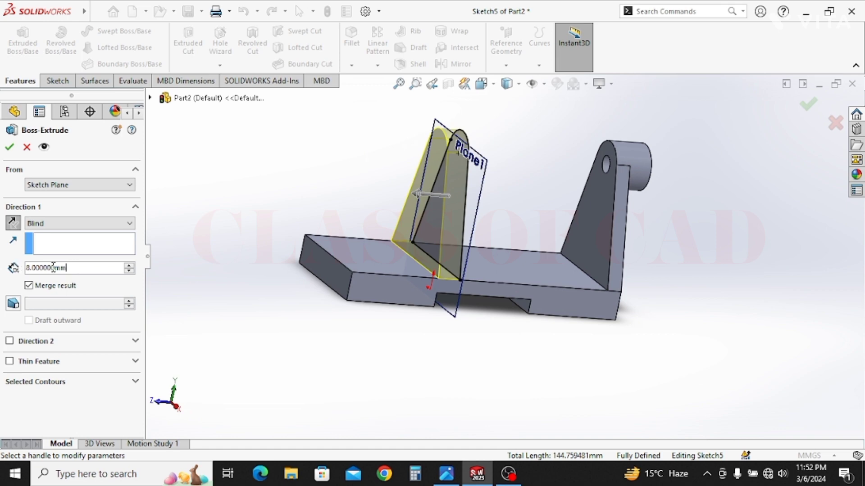
pyautogui.write('8')
pyautogui.press('Return')
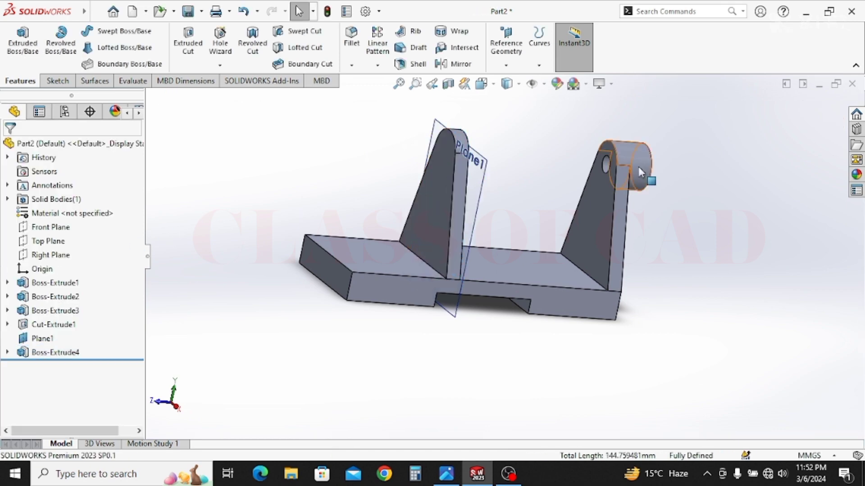
# - Start a sketch on the new upright's outer face and draw a small circle centred on its rounded top
pyautogui.click(444, 189)
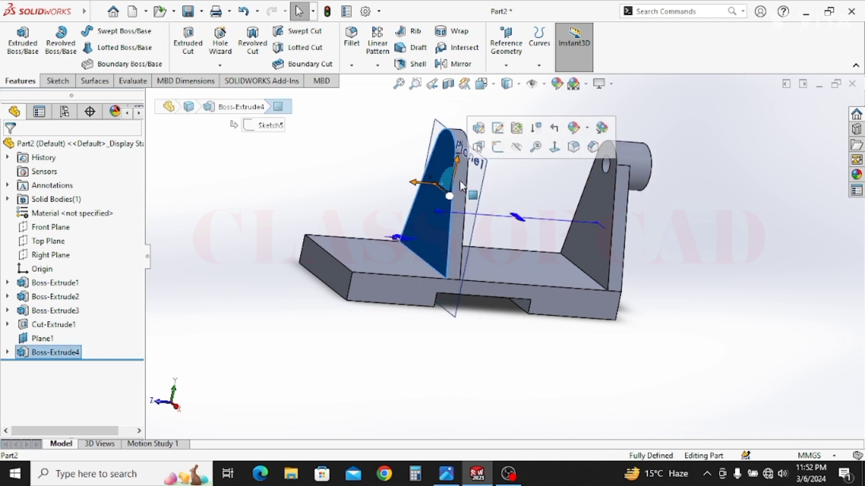
pyautogui.click(498, 149)
pyautogui.click(110, 32)
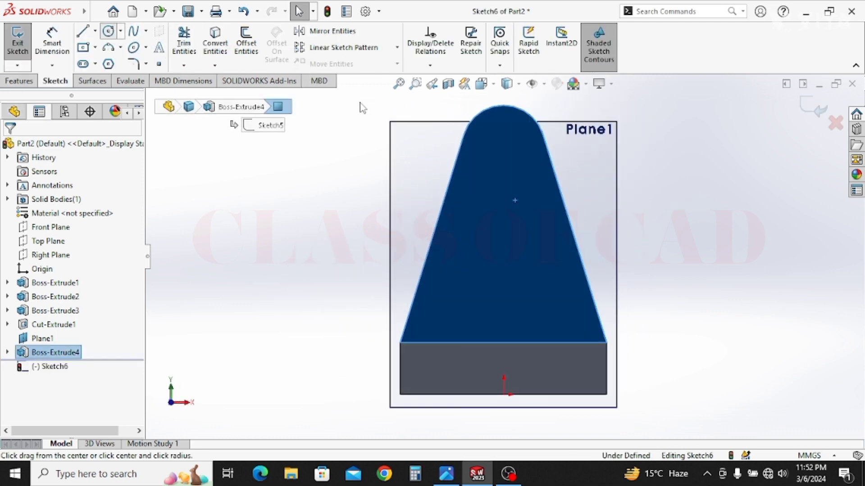
pyautogui.click(504, 147)
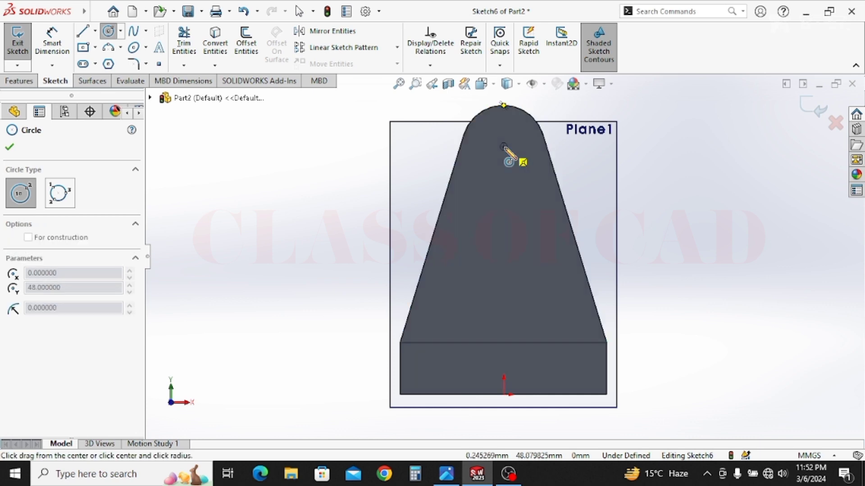
pyautogui.click(514, 157)
pyautogui.press('Escape')
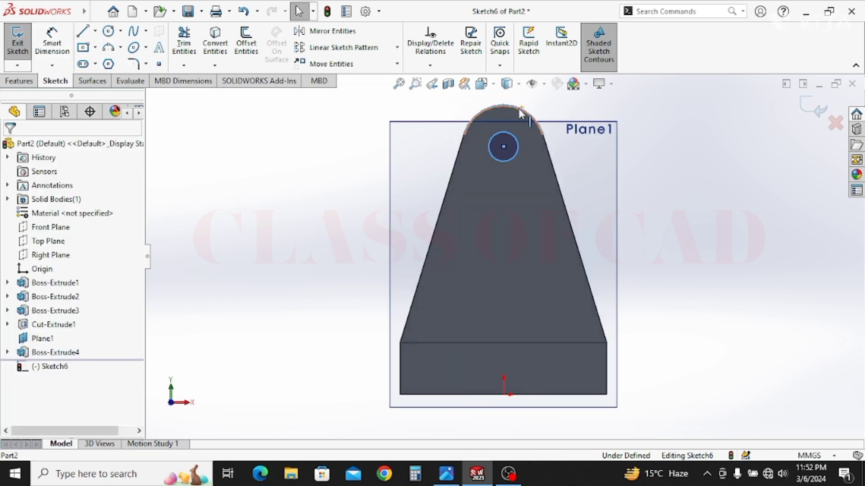
# - Make the circle tangent to the new upright's rounded top edge
pyautogui.click(512, 136)
pyautogui.keyDown('ctrl'); pyautogui.click(535, 121); pyautogui.keyUp('ctrl')
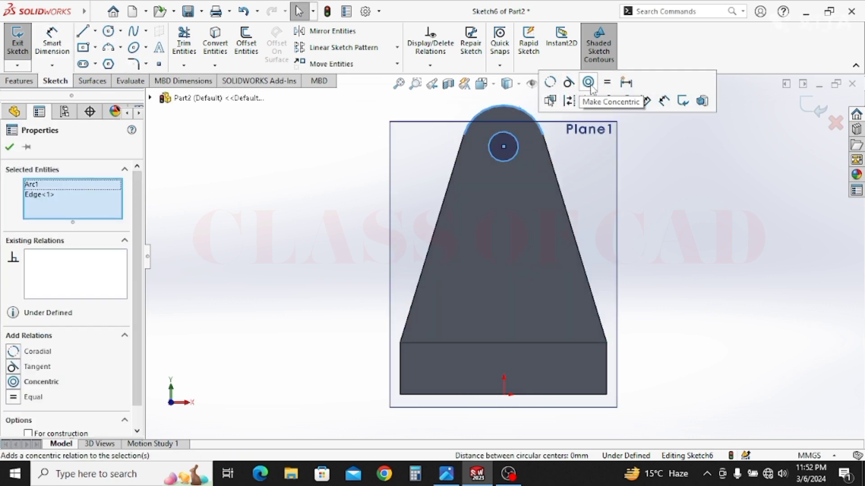
pyautogui.click(569, 82)
pyautogui.press('Escape')
# - Extrude the circle 8 mm outward from the new upright as a Blind cylindrical boss merged with the part
pyautogui.click(21, 81)
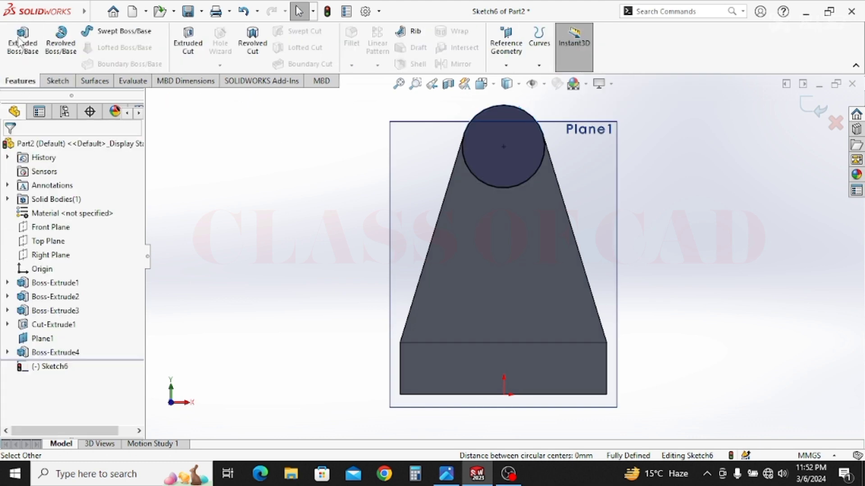
pyautogui.hotkey('ctrl', '7')
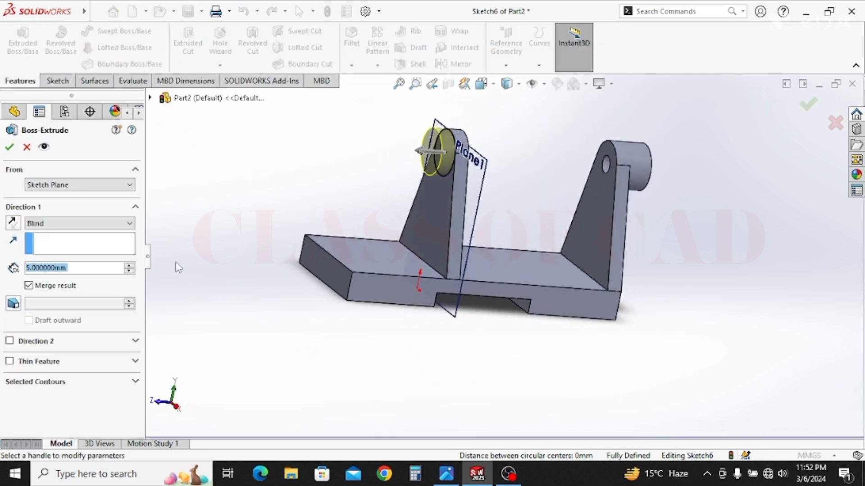
pyautogui.write('8')
pyautogui.press('Return')
pyautogui.press('Return')
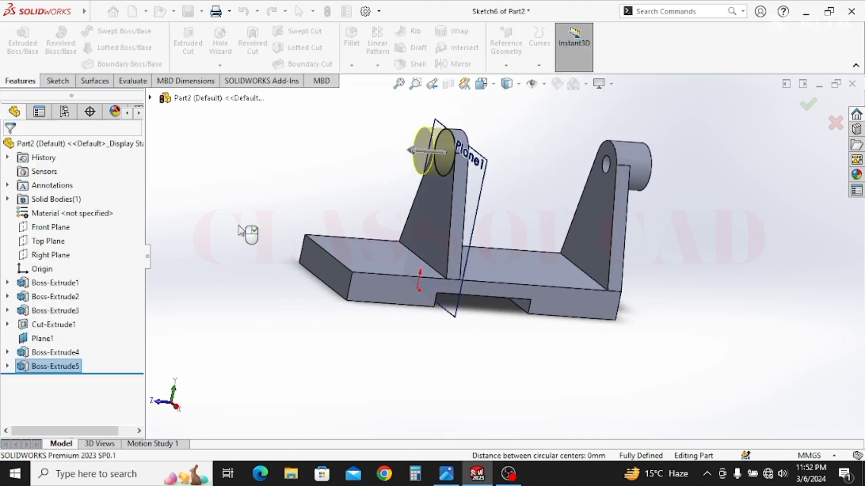
# - Start a sketch on the new boss's outer face and draw a circle about 3.6 mm in diameter at the boss's centre
pyautogui.scroll(-2, 402, 160)
pyautogui.click(446, 158)
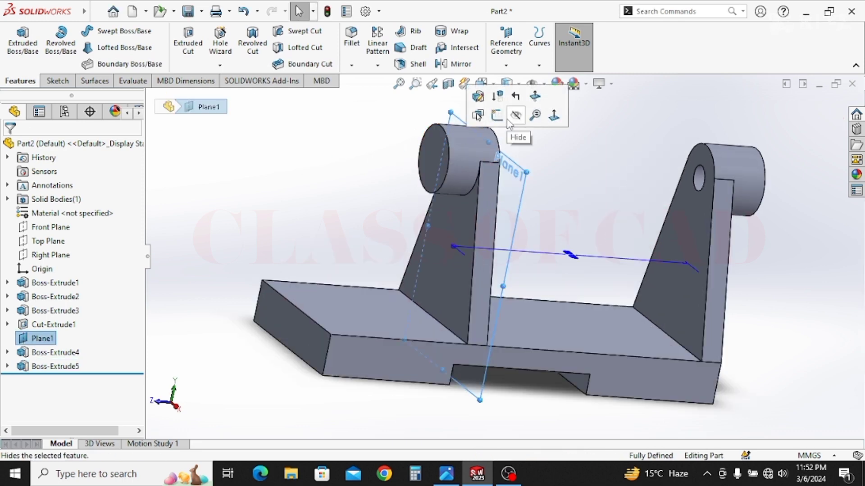
pyautogui.click(480, 131)
pyautogui.click(493, 109)
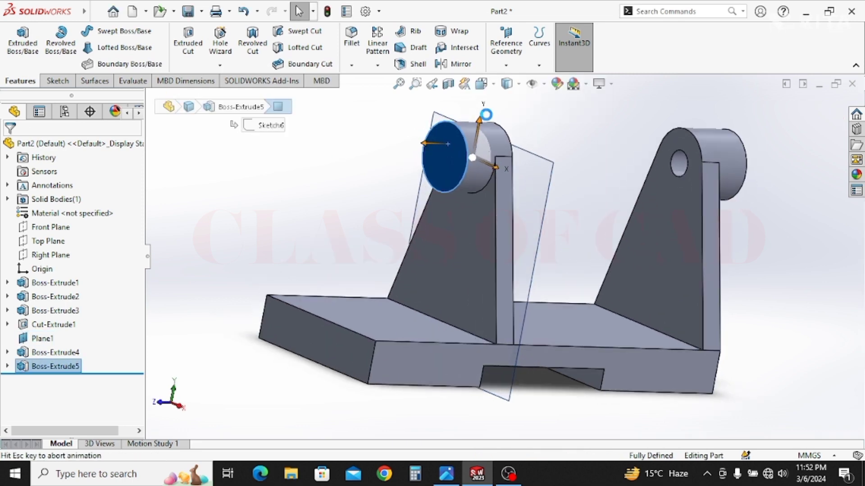
pyautogui.click(108, 31)
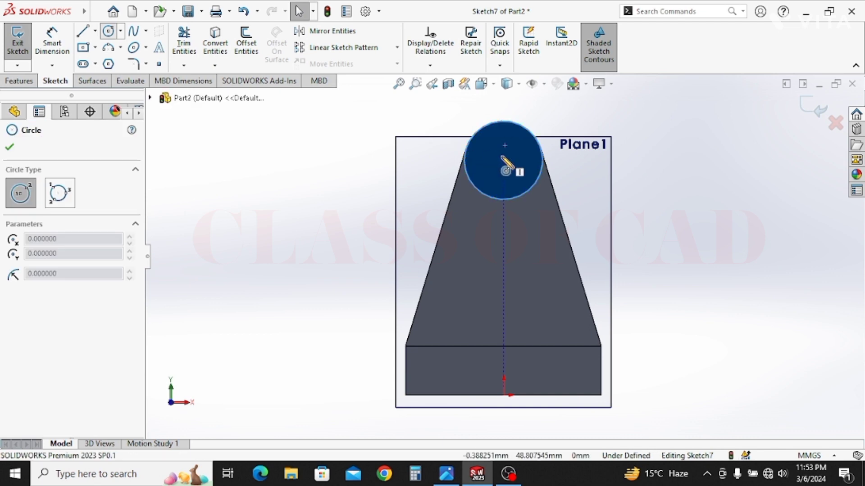
pyautogui.click(503, 161)
pyautogui.click(498, 168)
# - Dimension the small circle's diameter and set it to 6 mm
pyautogui.click(51, 42)
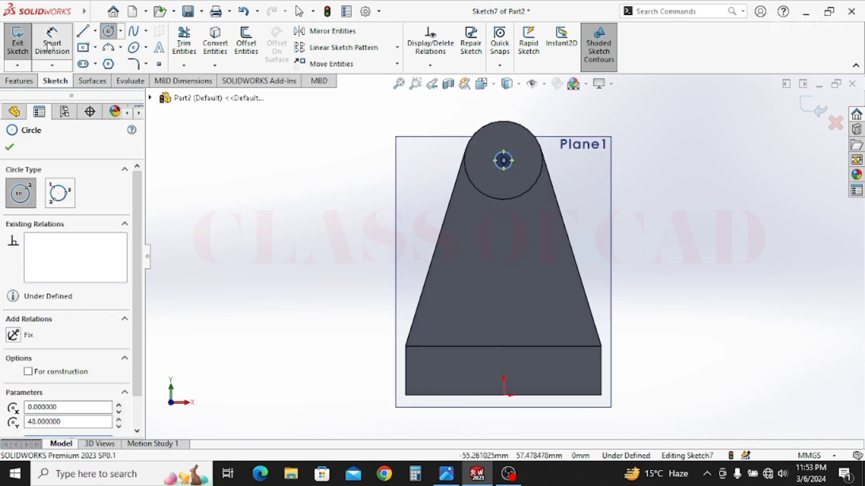
pyautogui.click(494, 166)
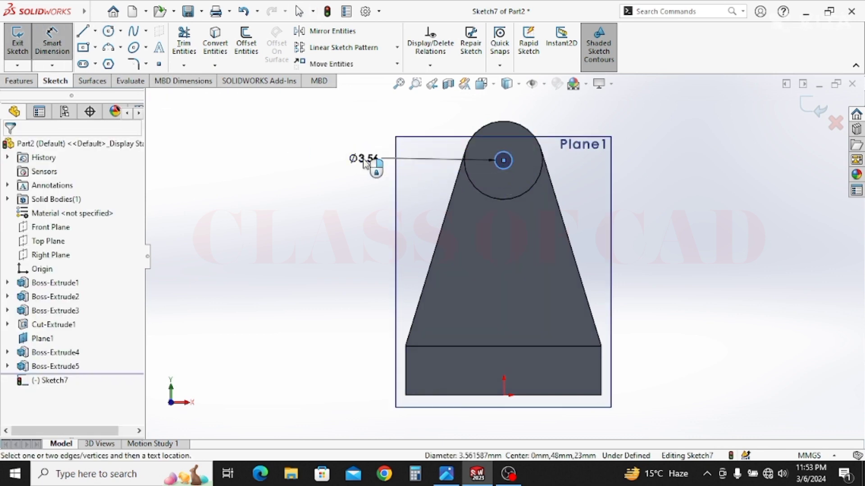
pyautogui.click(373, 169)
pyautogui.write('5.00mm')
pyautogui.press('Return')
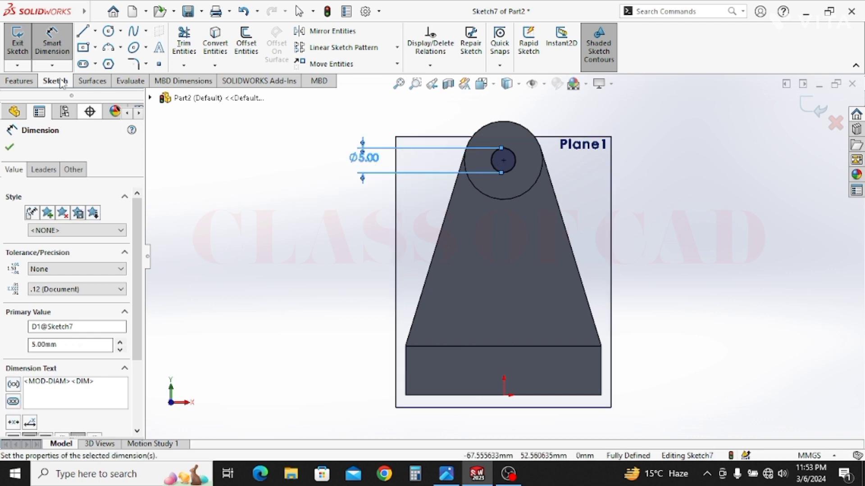
pyautogui.press('Escape')
pyautogui.doubleClick(367, 157)
pyautogui.write('6')
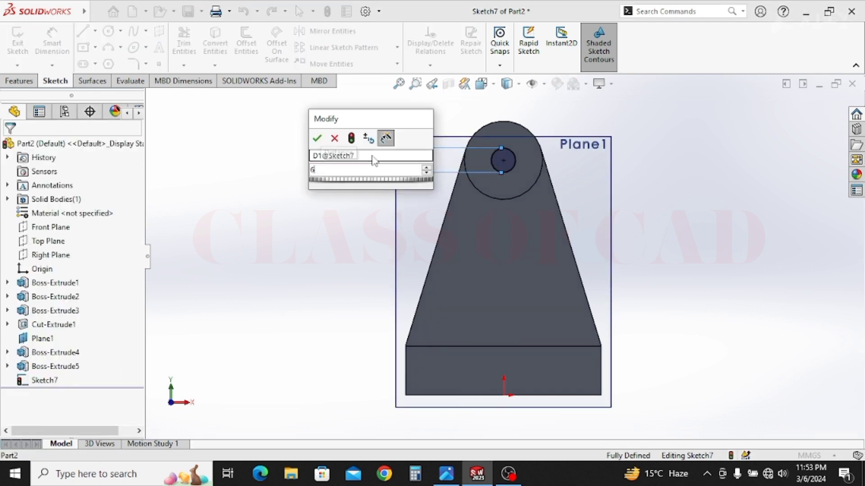
pyautogui.press('Return')
pyautogui.press('Escape')
# - Cut the 6 mm circle through the new boss and its upright with an Extruded Cut set to Up To Next
pyautogui.click(20, 82)
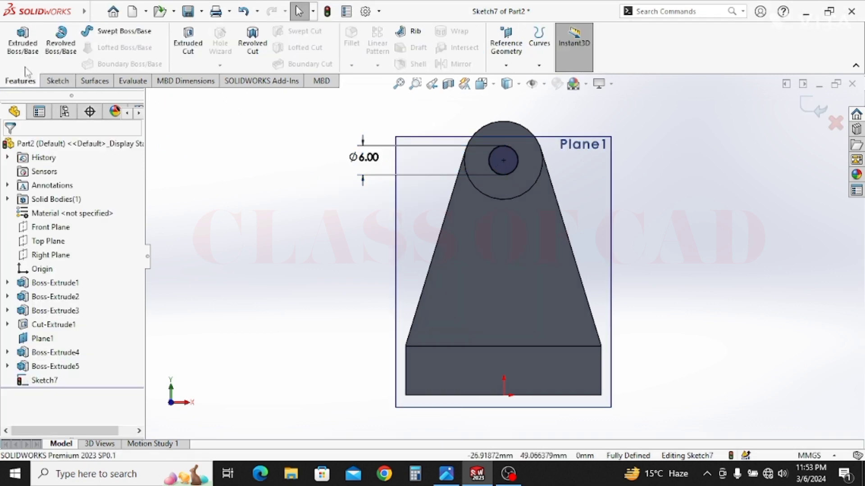
pyautogui.click(189, 48)
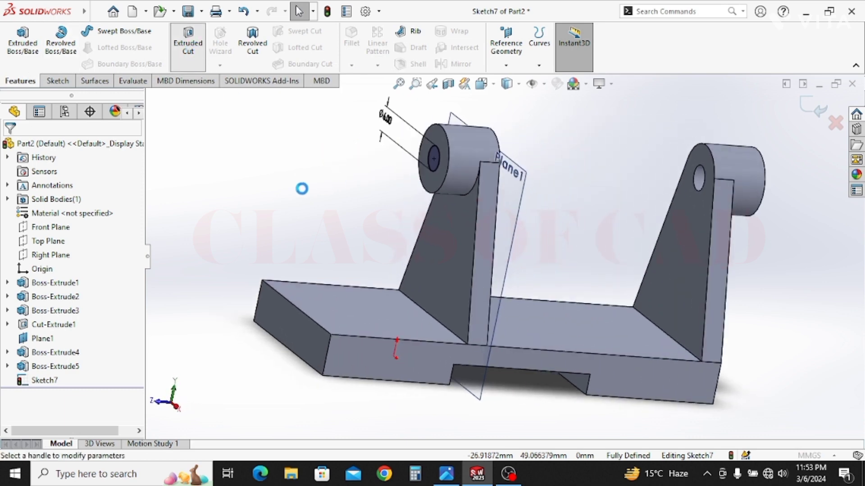
pyautogui.click(93, 223)
pyautogui.click(60, 230)
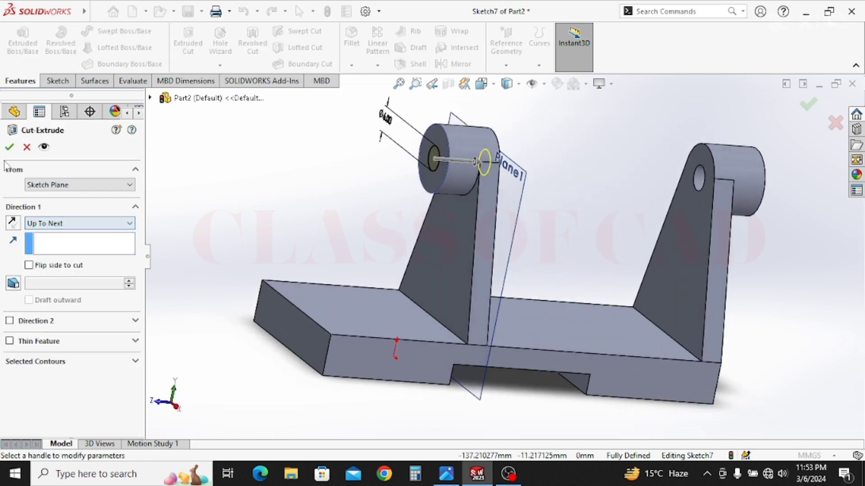
pyautogui.click(304, 207)
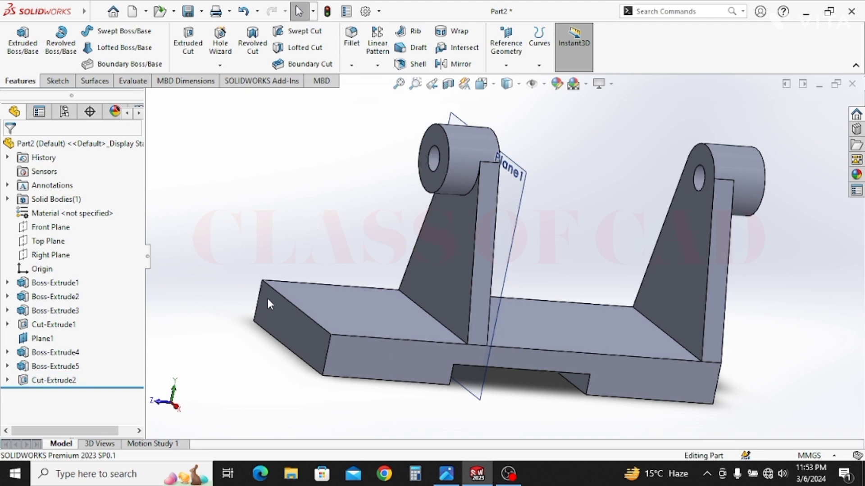
# - Hide the reference plane Plane1 at the second upright
pyautogui.moveTo(359, 296); pyautogui.dragTo(322, 298, button='middle')
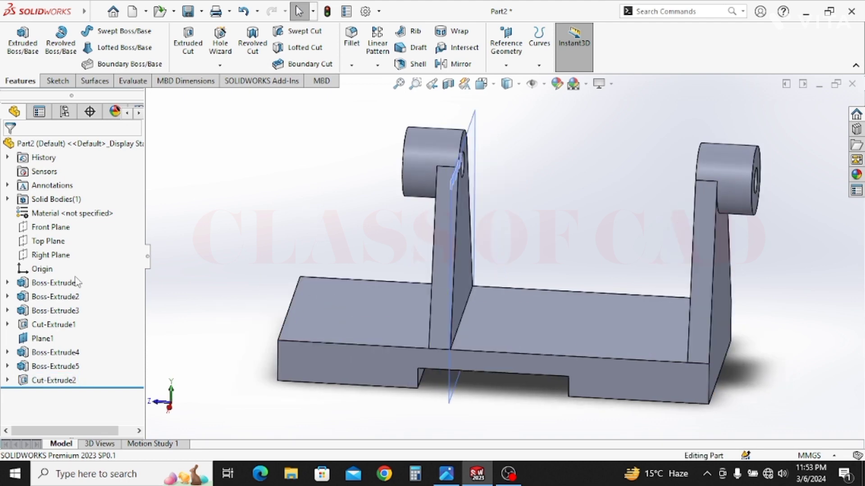
pyautogui.click(50, 255)
pyautogui.moveTo(325, 262); pyautogui.dragTo(122, 271, button='middle')
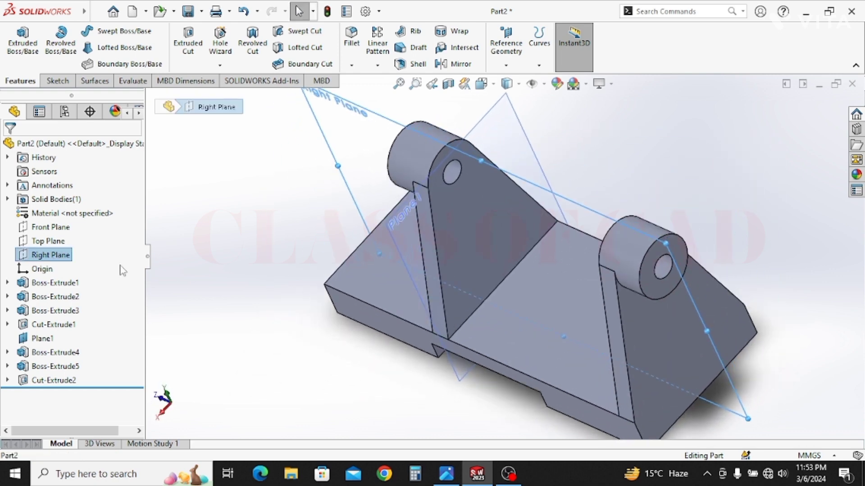
pyautogui.click(412, 211)
pyautogui.click(477, 170)
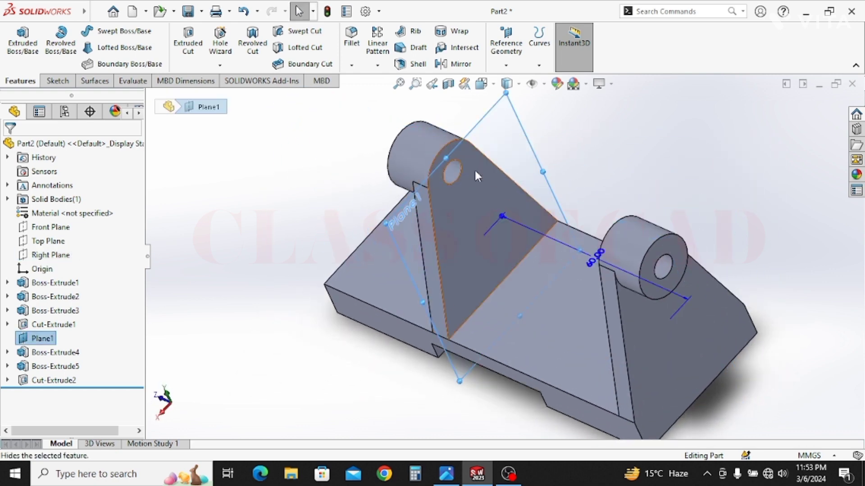
# - Sketch a sloping line on the Right Plane from the second boss's lower edge, about 2.4 mm from its outer end, to the base's nearest upper corner
pyautogui.click(55, 256)
pyautogui.click(69, 243)
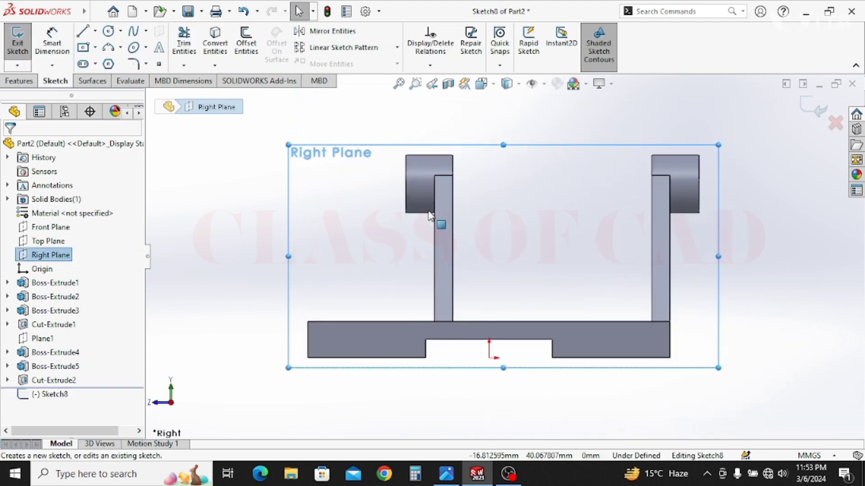
pyautogui.scroll(-5, 430, 216)
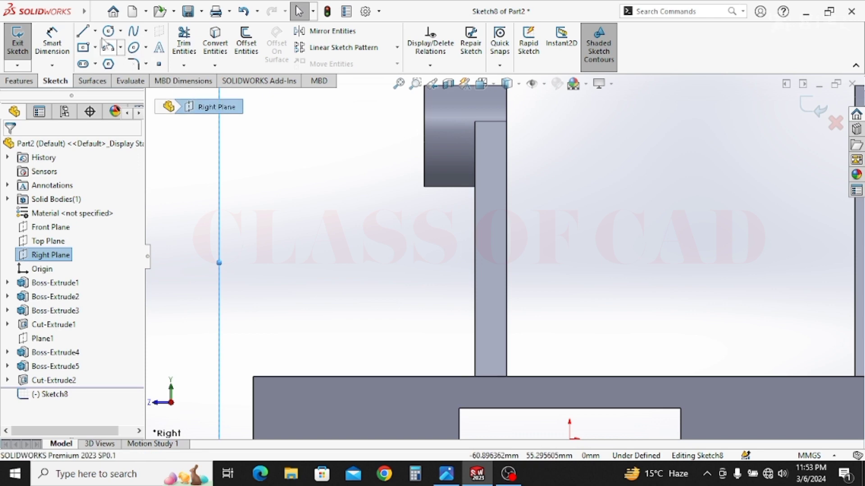
pyautogui.click(82, 31)
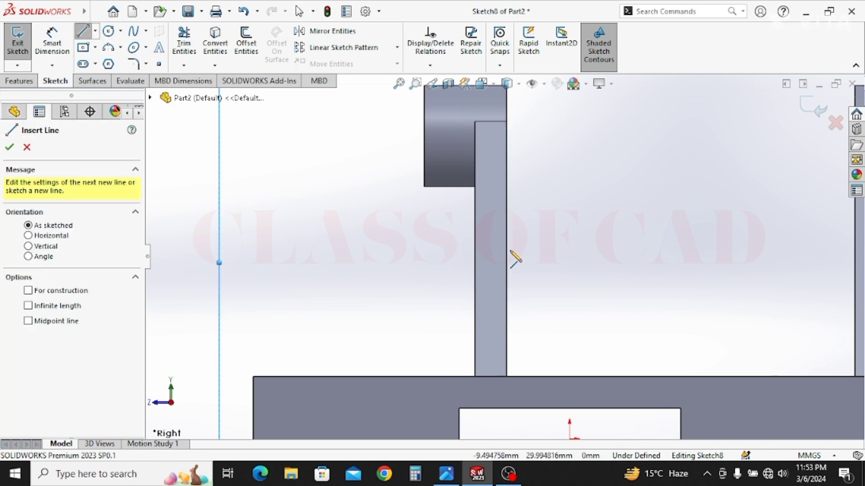
pyautogui.keyDown('ctrl'); pyautogui.moveTo(514, 258); pyautogui.dragTo(520, 236, button='middle'); pyautogui.keyUp('ctrl')
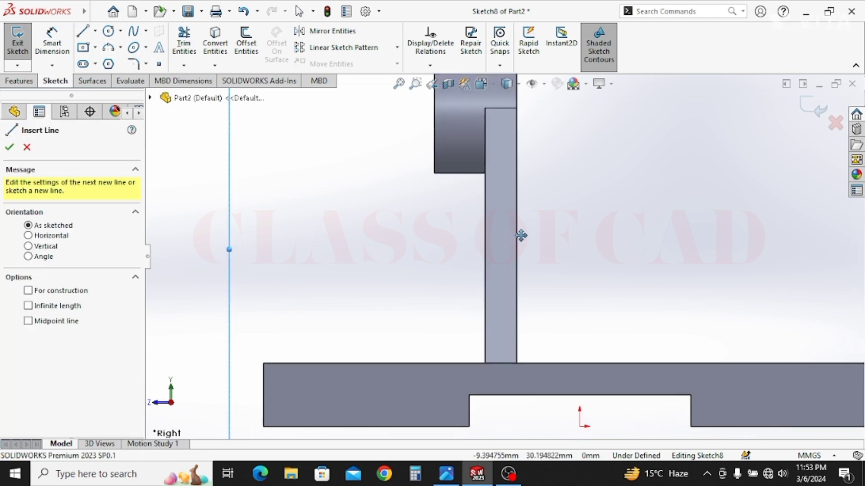
pyautogui.click(460, 171)
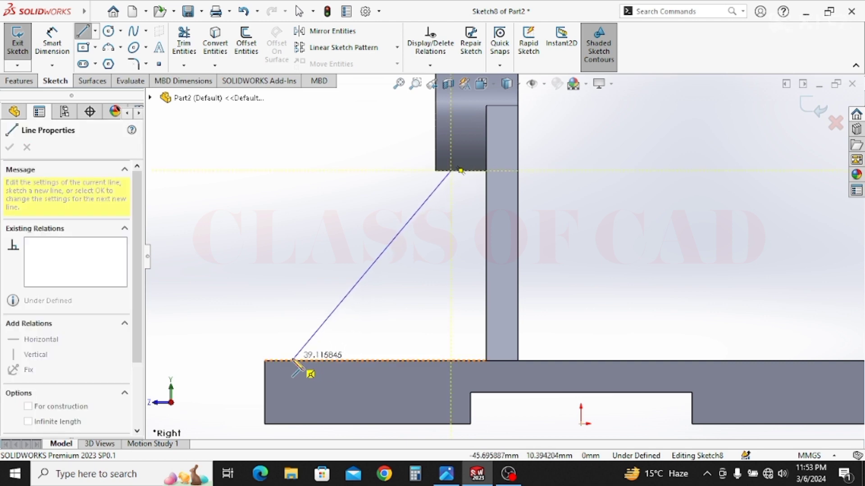
pyautogui.click(265, 360)
pyautogui.press('Escape')
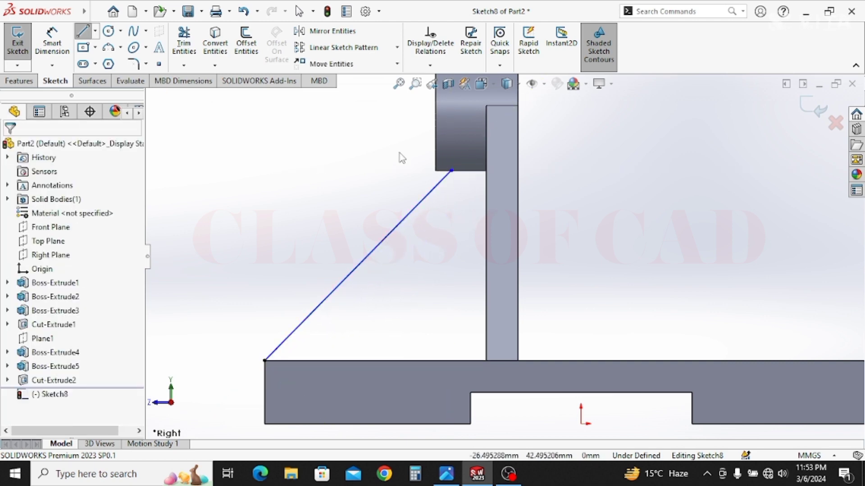
# - Dimension the sloping line's upper endpoint from the boss's outer end and set the distance to 2.5 mm
pyautogui.click(52, 41)
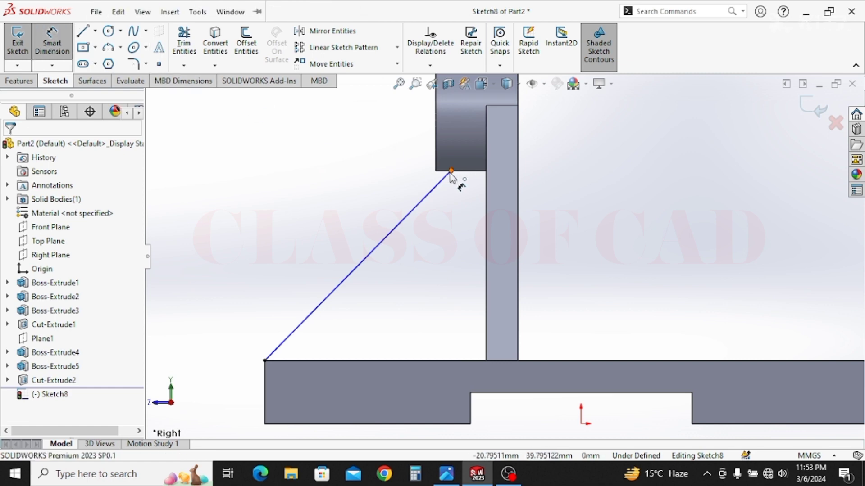
pyautogui.click(450, 171)
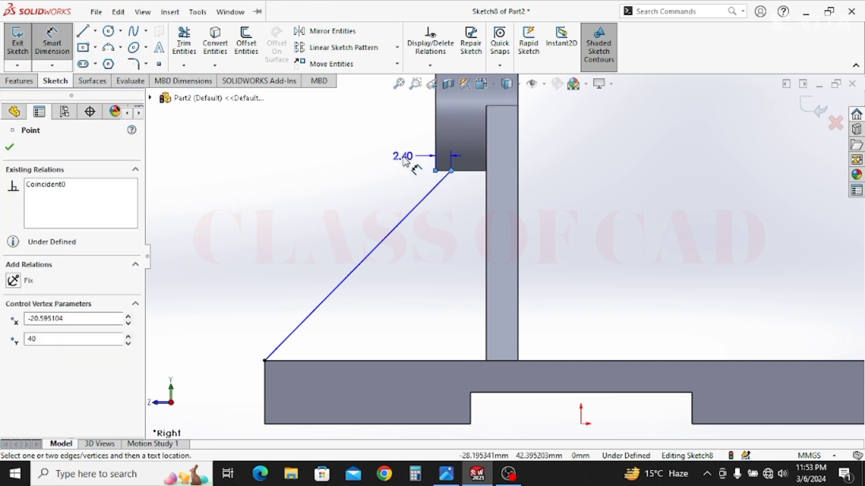
pyautogui.click(404, 160)
pyautogui.press('Return')
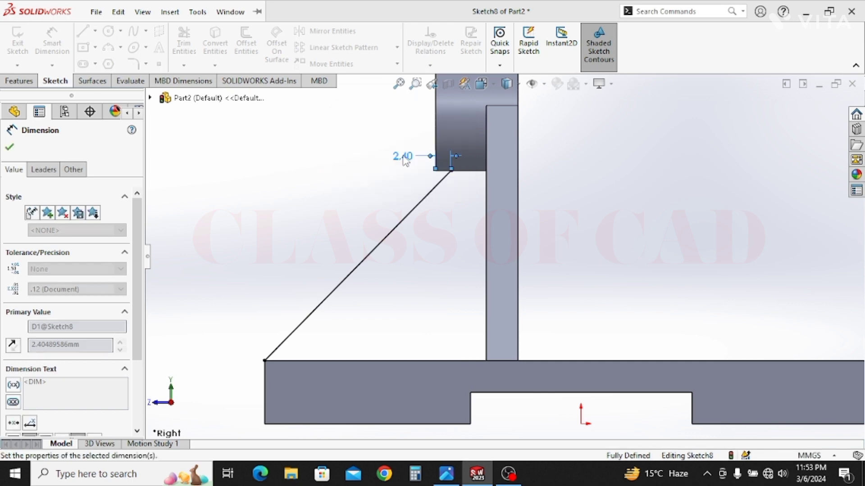
pyautogui.click(782, 131)
# - Create a 5 mm thick rib from the sloping line, centred on the sketch and filling towards the upright and base
pyautogui.moveTo(399, 195); pyautogui.dragTo(424, 220, button='middle')
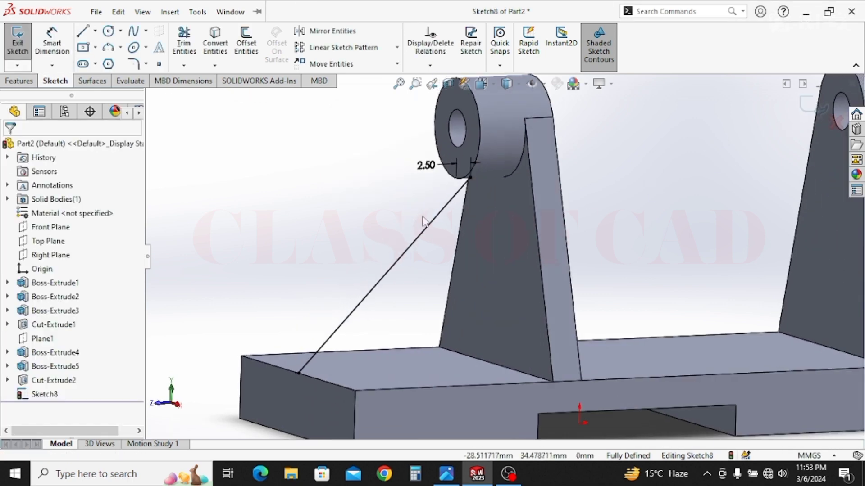
pyautogui.click(20, 83)
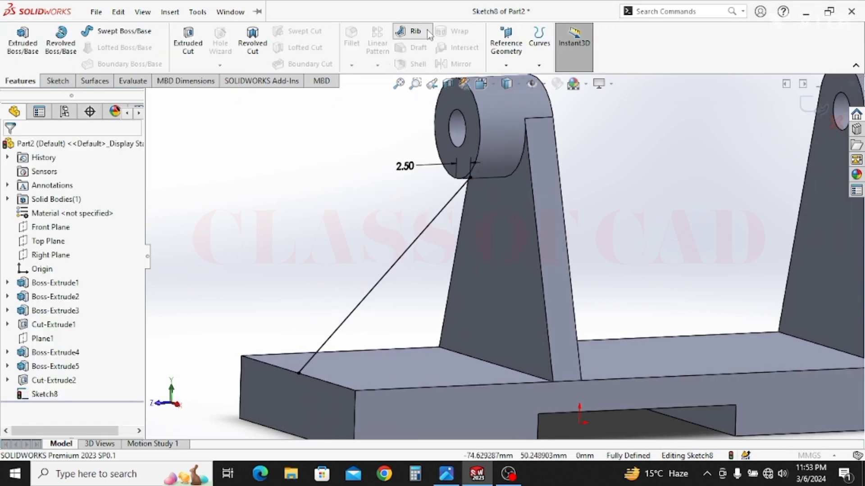
pyautogui.click(414, 32)
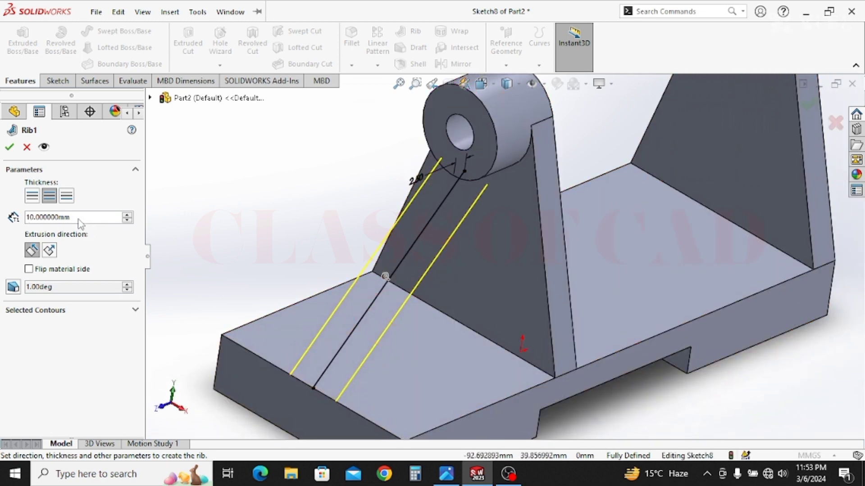
pyautogui.write('5')
pyautogui.press('Return')
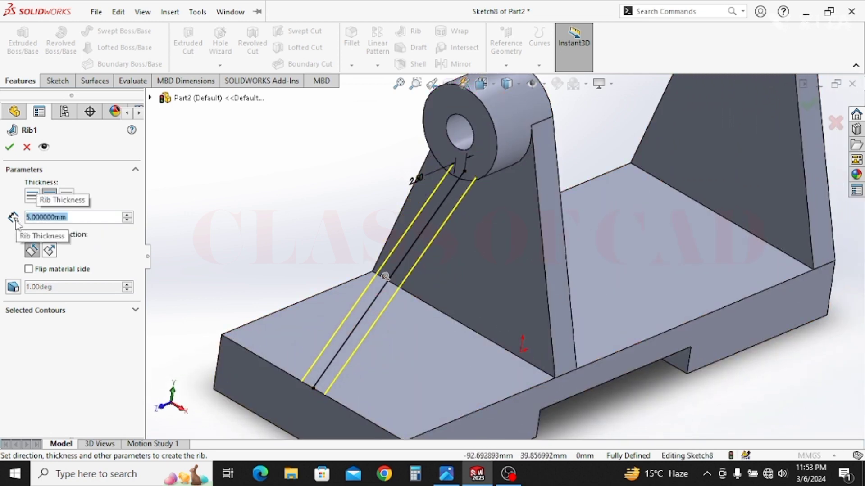
pyautogui.moveTo(367, 256); pyautogui.dragTo(281, 221, button='middle')
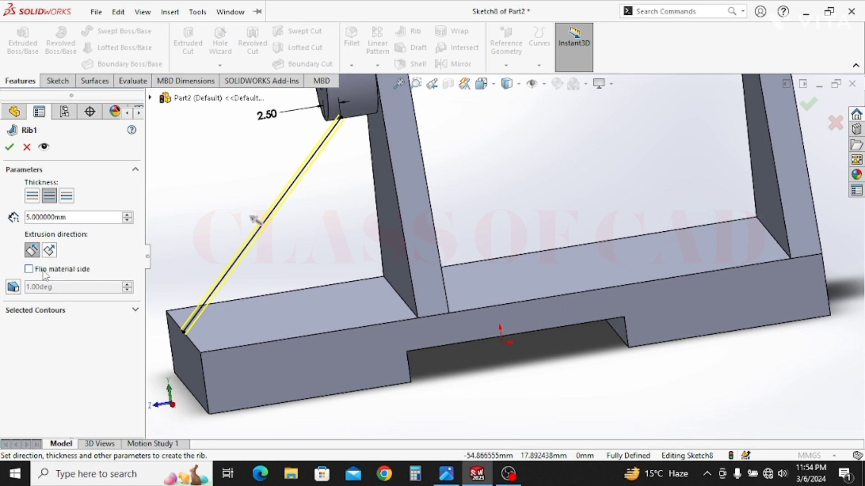
pyautogui.click(10, 146)
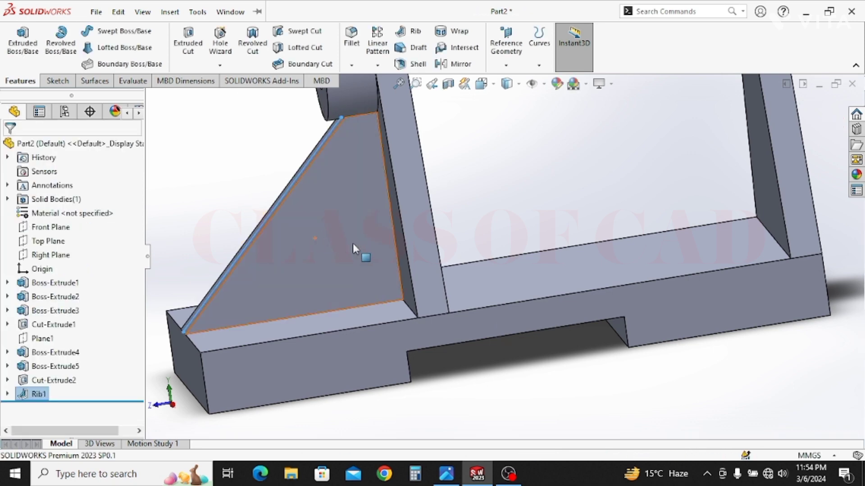
# - Start a sketch on the Right Plane and draw a horizontal line joining the two uprights' facing sides at mid-height
pyautogui.moveTo(379, 250); pyautogui.dragTo(438, 323, button='middle')
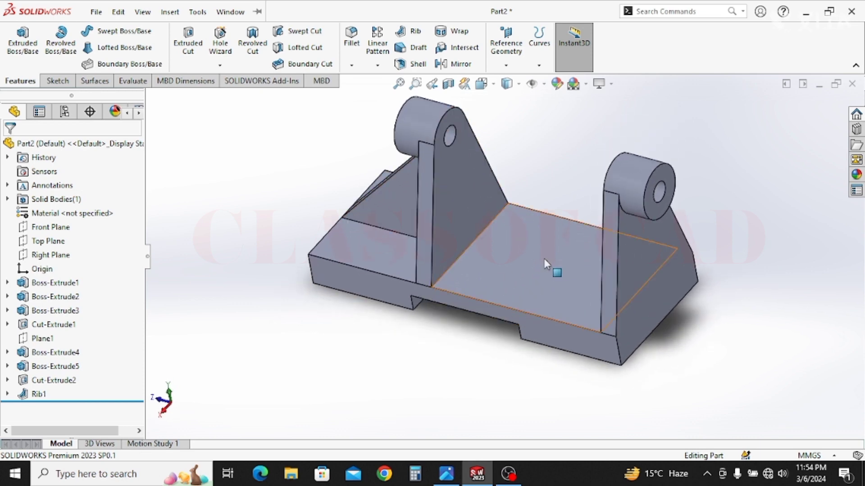
pyautogui.click(48, 255)
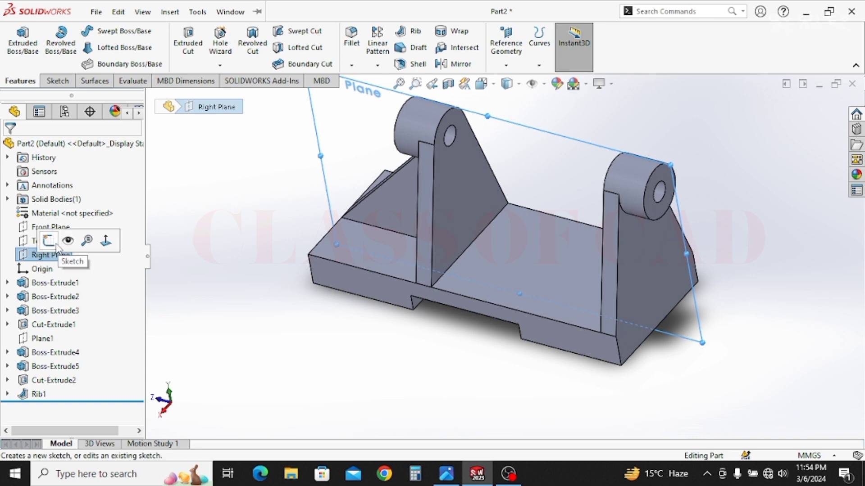
pyautogui.click(53, 243)
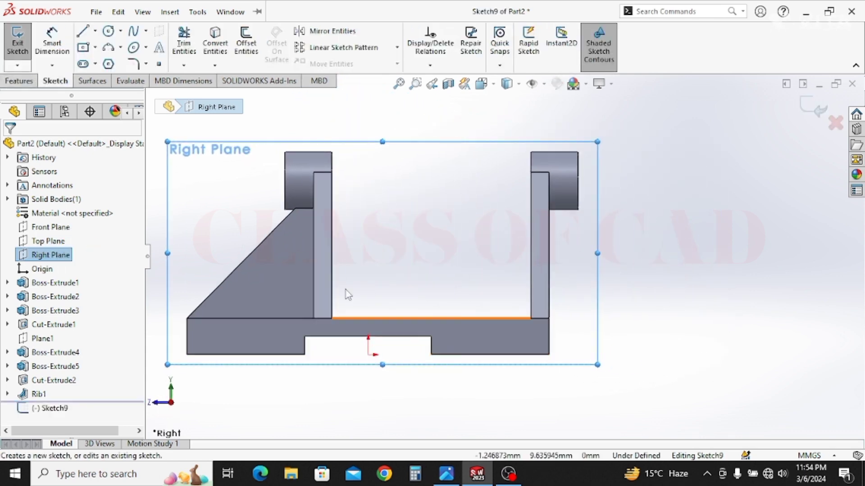
pyautogui.click(83, 31)
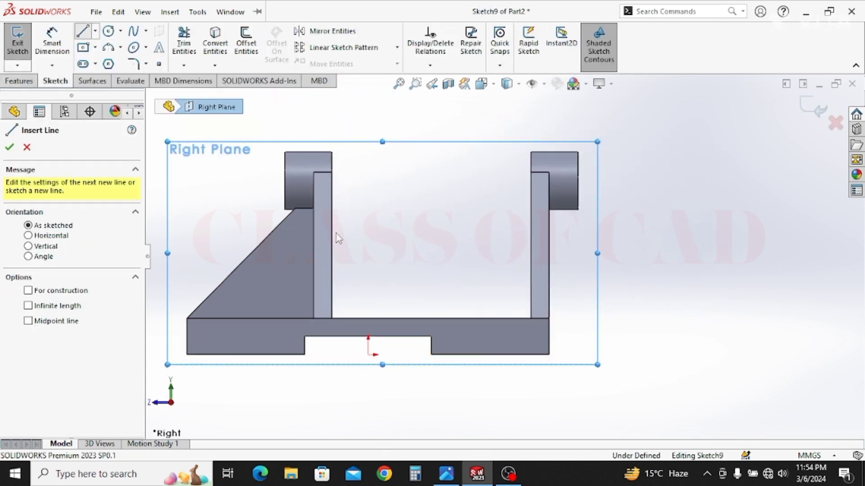
pyautogui.click(332, 245)
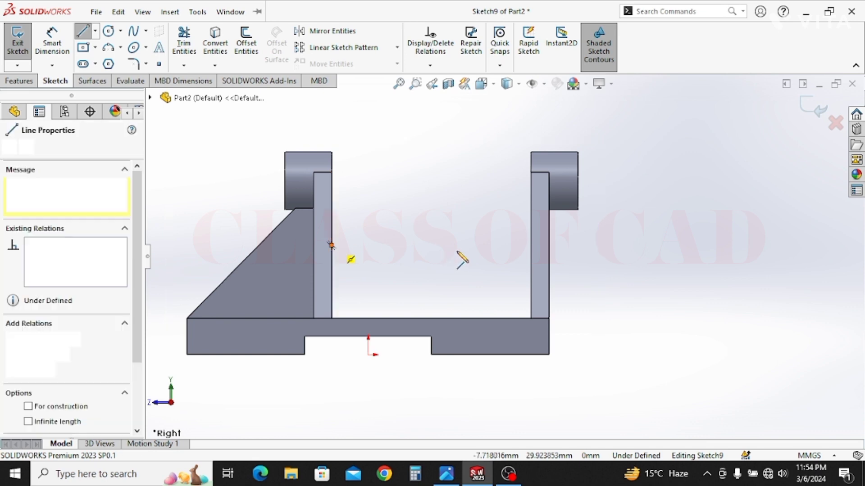
pyautogui.doubleClick(530, 245)
pyautogui.press('Escape')
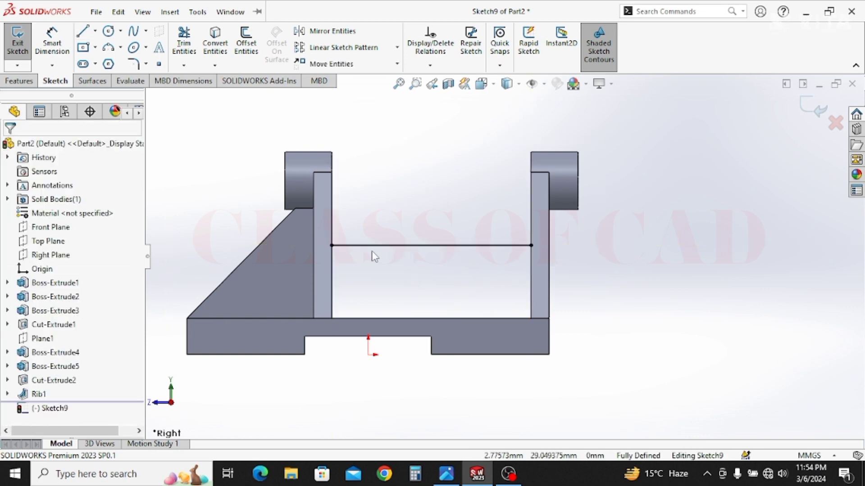
# - Convert the uprights' inner edges and the base's top edge between them into the sketch and trim the portions above the horizontal line
pyautogui.click(333, 278)
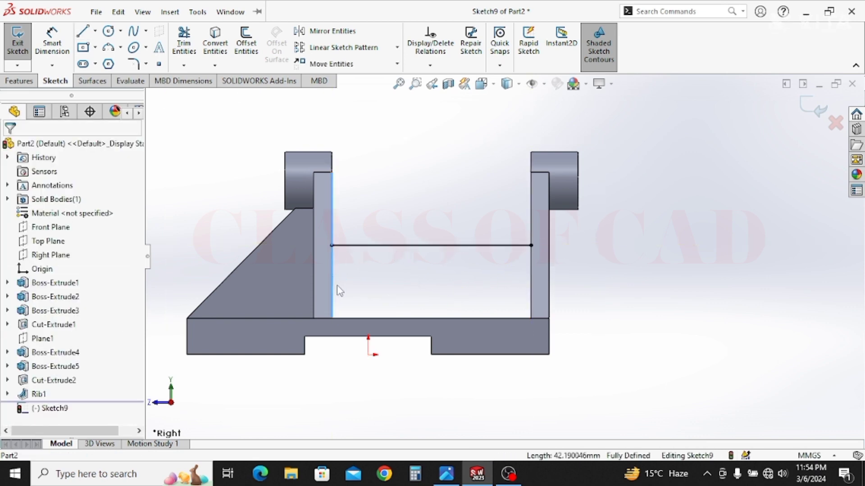
pyautogui.keyDown('ctrl'); pyautogui.click(349, 318); pyautogui.keyUp('ctrl')
pyautogui.keyDown('ctrl'); pyautogui.click(533, 290); pyautogui.keyUp('ctrl')
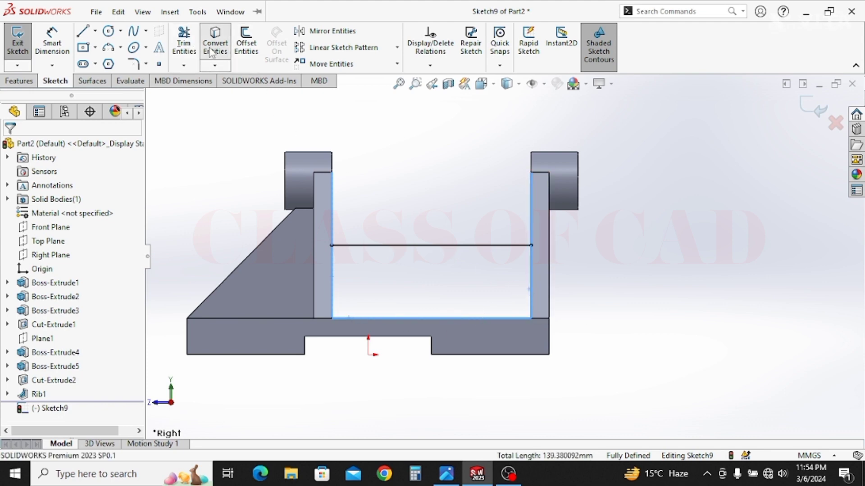
pyautogui.click(184, 45)
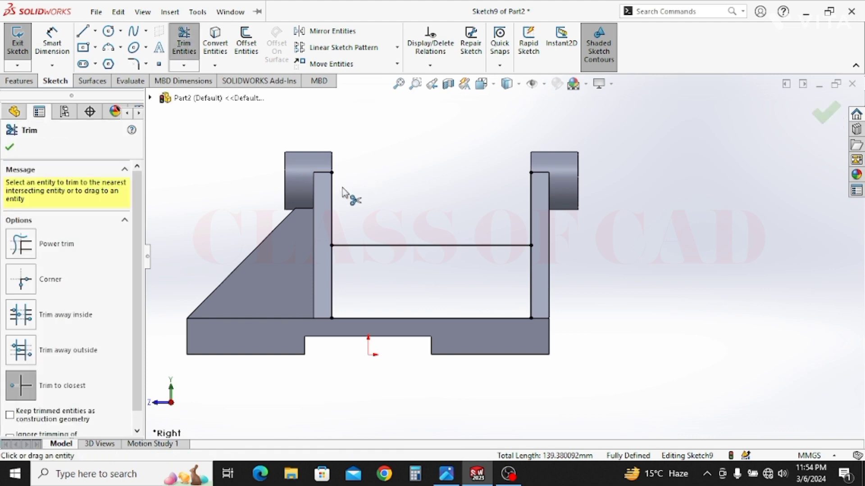
pyautogui.click(333, 198)
pyautogui.click(530, 204)
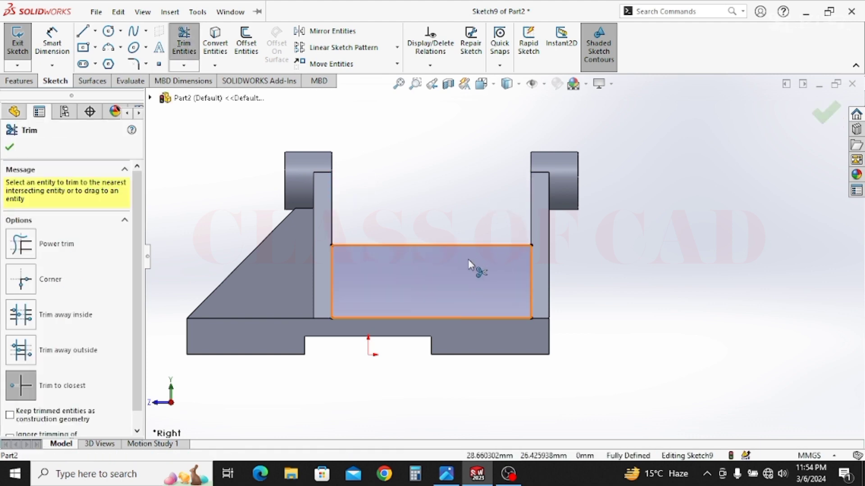
# - Extrude the closed profile between the uprights 5 mm with the Mid Plane end condition, merged with the part
pyautogui.click(19, 81)
pyautogui.click(36, 45)
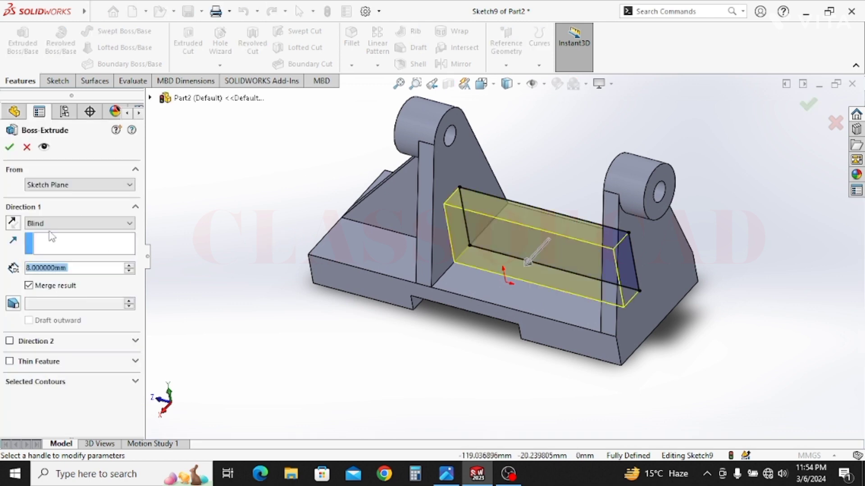
pyautogui.click(51, 224)
pyautogui.click(53, 289)
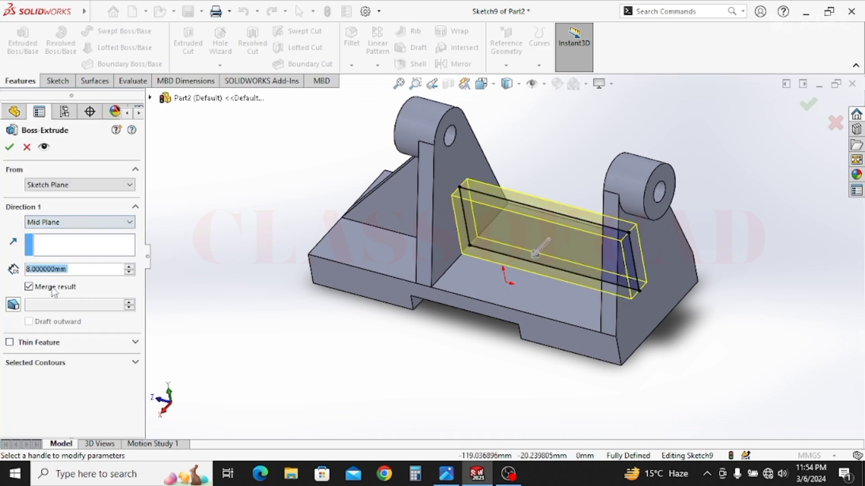
pyautogui.write('5')
pyautogui.press('Return')
pyautogui.press('Return')
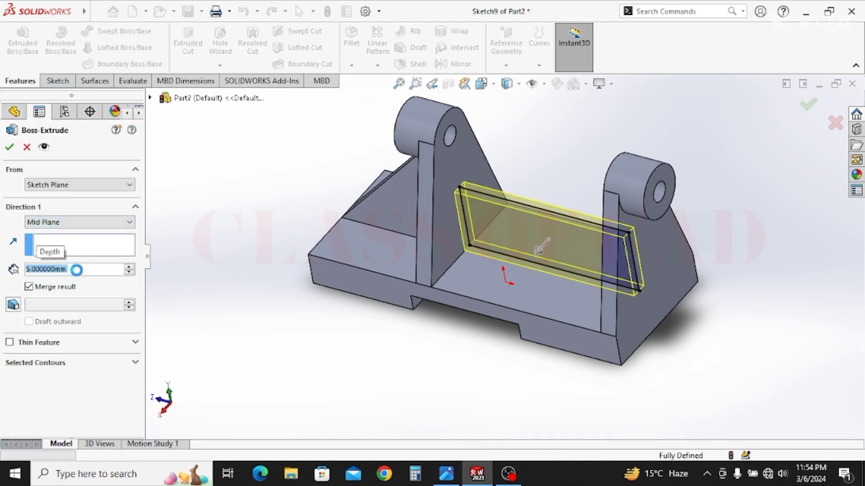
pyautogui.click(743, 223)
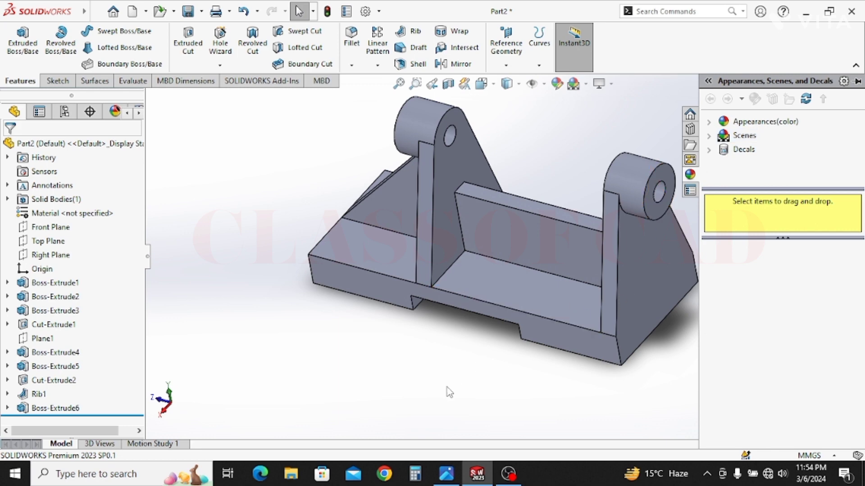
# - Sketch four circles about 6 to 8 mm in diameter on the base's top face, two between the uprights and two beside the sloping rib
pyautogui.click(504, 275)
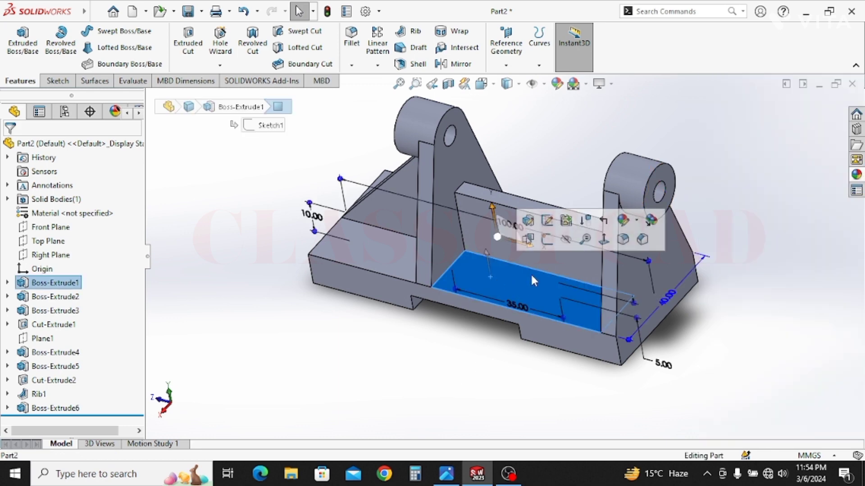
pyautogui.click(547, 242)
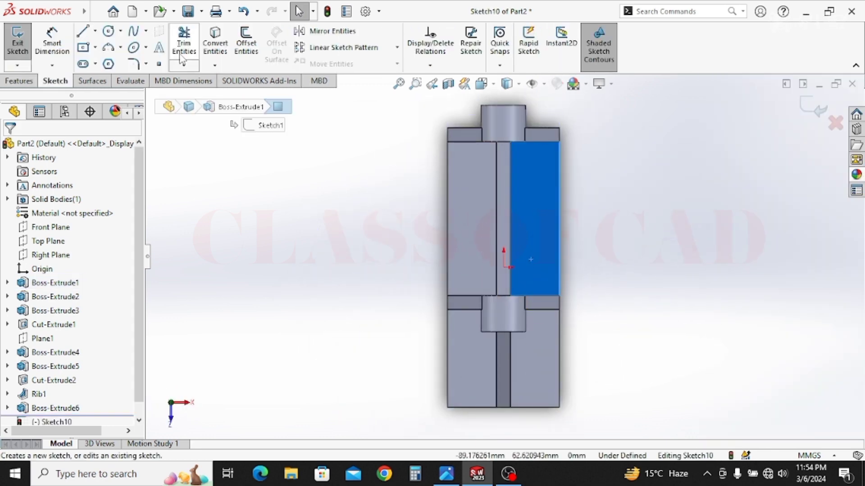
pyautogui.click(108, 32)
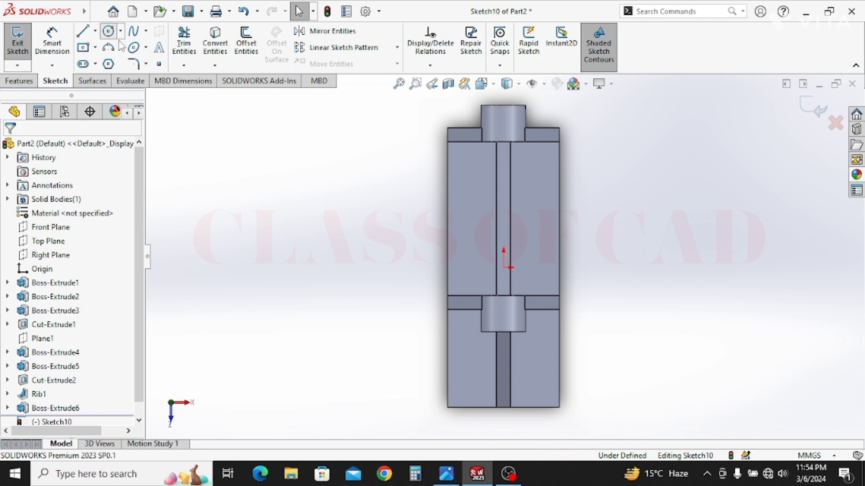
pyautogui.click(537, 213)
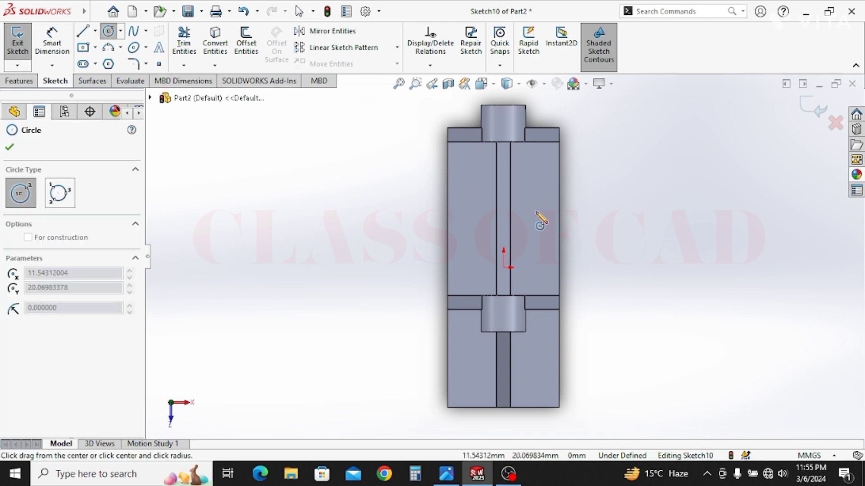
pyautogui.click(539, 221)
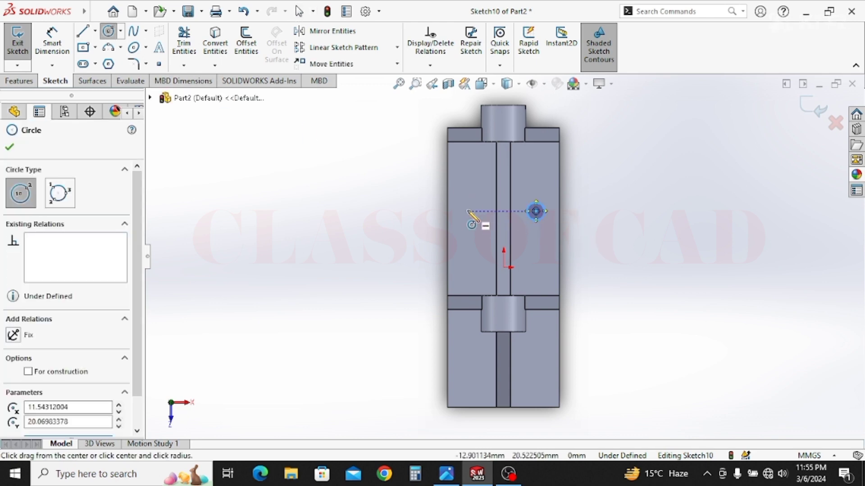
pyautogui.click(465, 211)
pyautogui.click(467, 221)
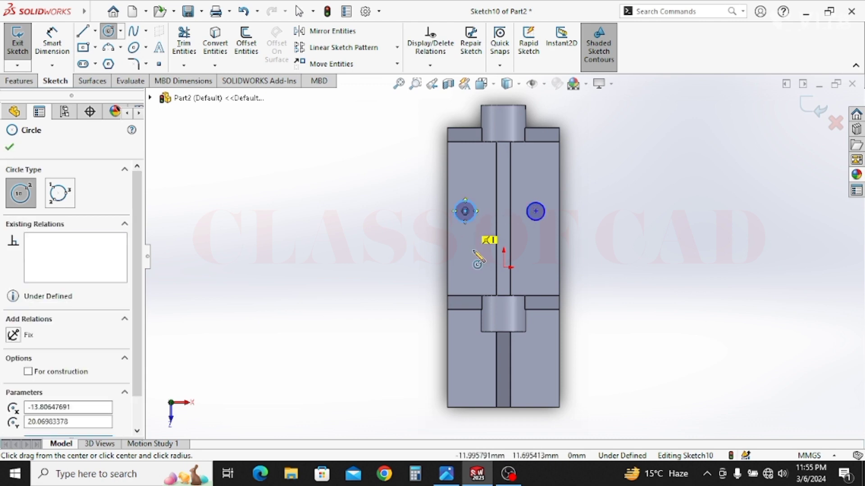
pyautogui.click(464, 365)
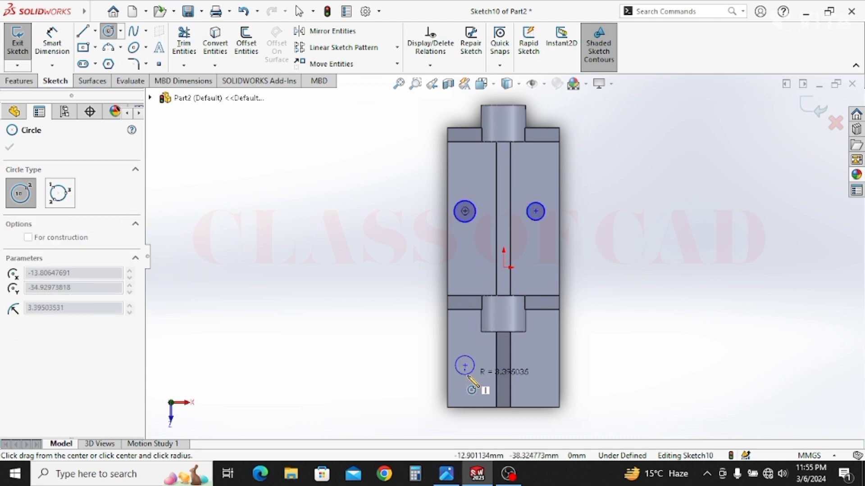
pyautogui.click(467, 375)
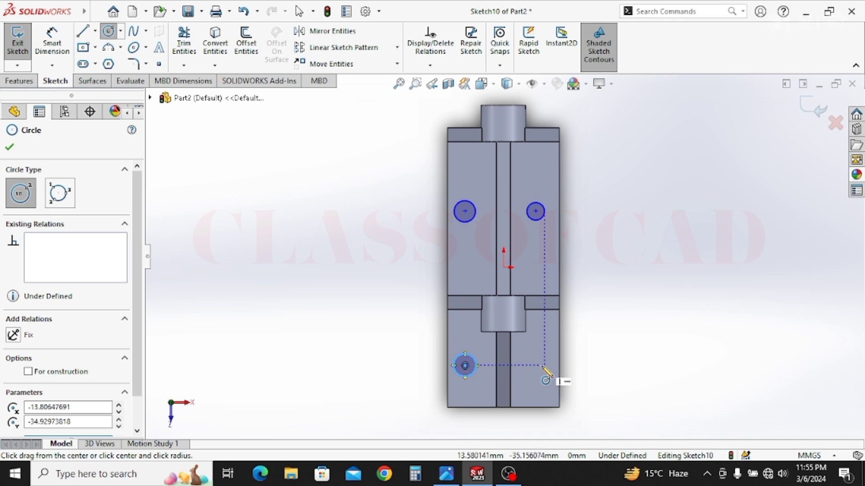
pyautogui.click(536, 365)
pyautogui.click(526, 362)
pyautogui.press('Escape')
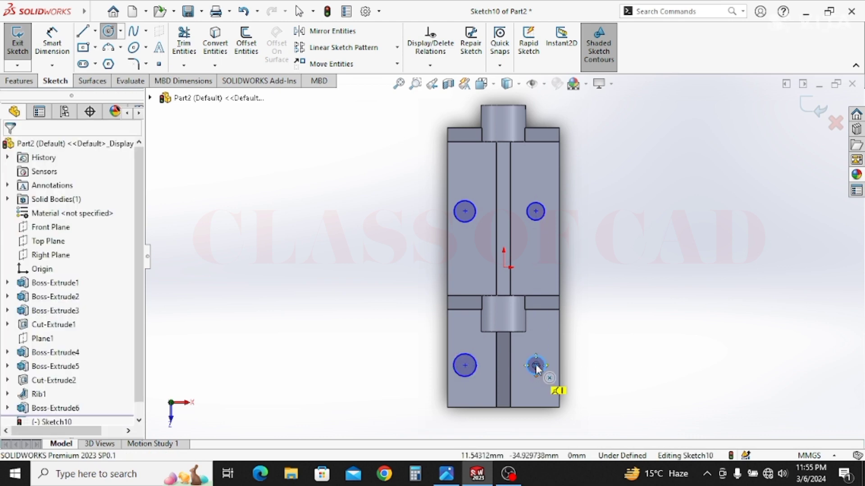
# - Add an Equal relation to all four circles
pyautogui.click(526, 363)
pyautogui.keyDown('ctrl'); pyautogui.click(473, 355); pyautogui.keyUp('ctrl')
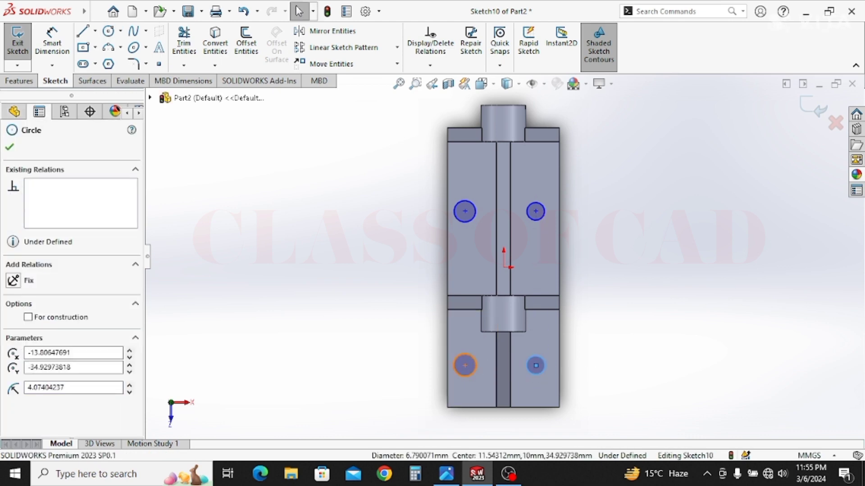
pyautogui.keyDown('ctrl'); pyautogui.click(471, 219); pyautogui.keyUp('ctrl')
pyautogui.keyDown('ctrl'); pyautogui.click(535, 212); pyautogui.keyUp('ctrl')
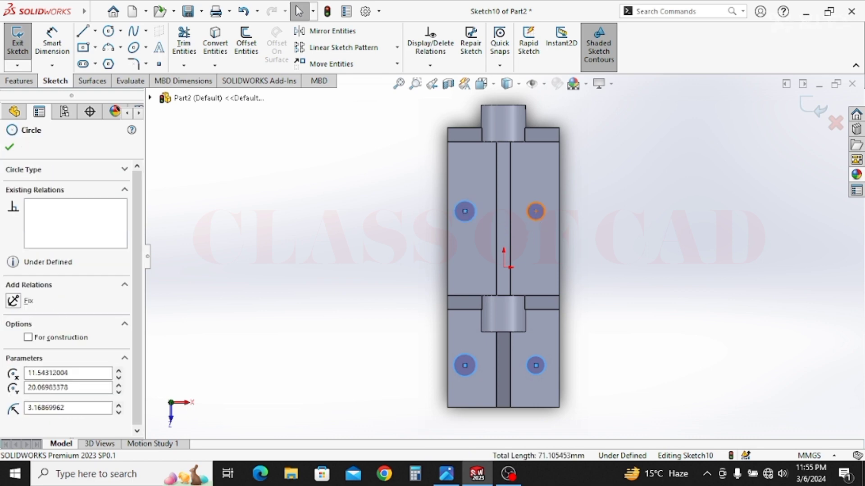
pyautogui.click(616, 168)
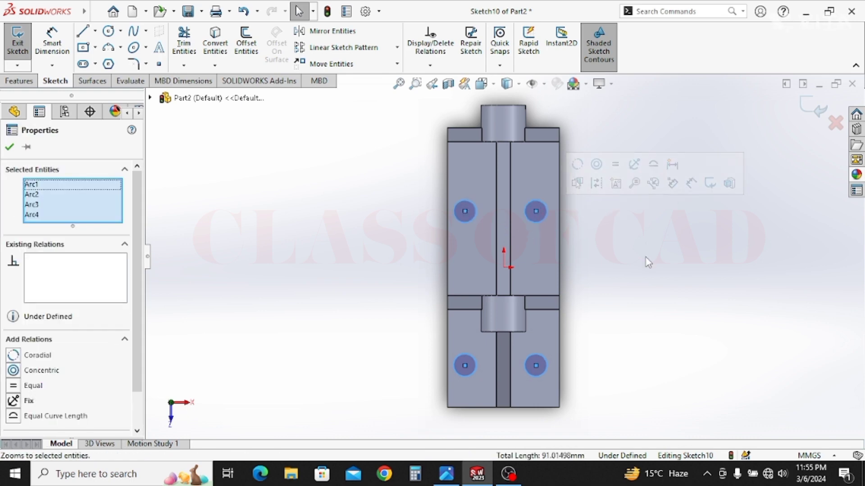
pyautogui.click(646, 257)
# - Dimension the lengthwise distance from the origin to the +X circle between the uprights and set it to 20 mm
pyautogui.scroll(-4, 523, 227)
pyautogui.keyDown('ctrl'); pyautogui.moveTo(494, 199); pyautogui.dragTo(486, 177, button='middle'); pyautogui.keyUp('ctrl')
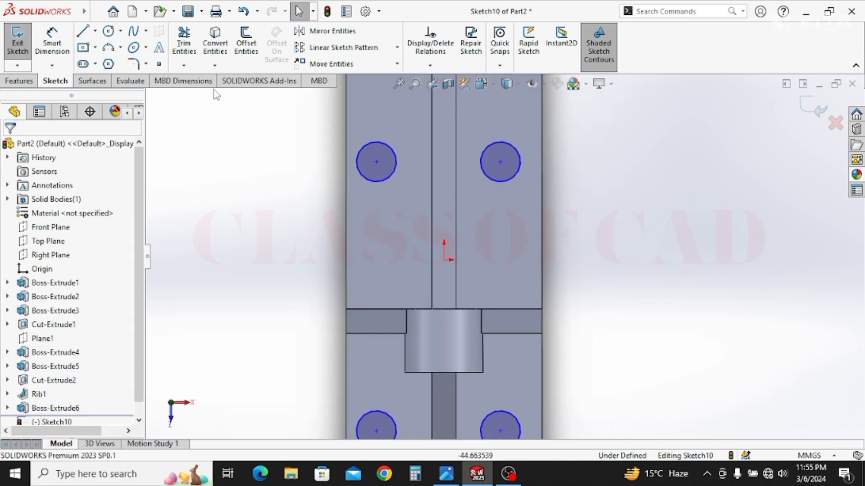
pyautogui.click(52, 43)
pyautogui.click(444, 260)
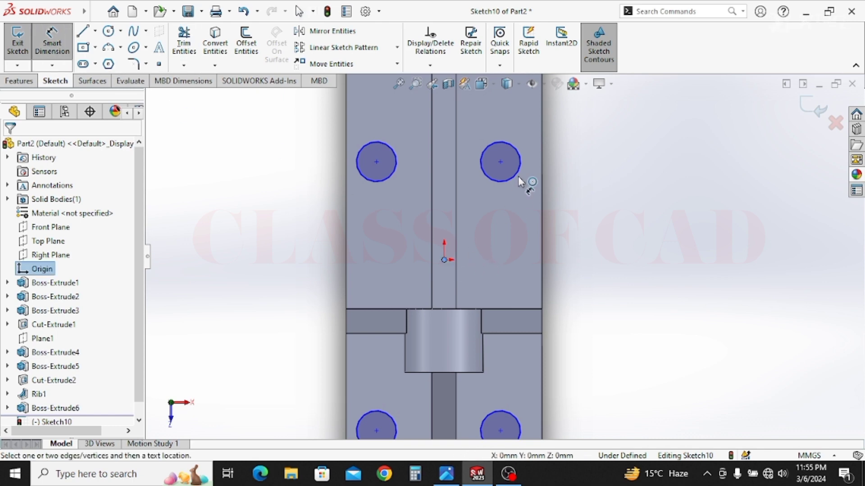
pyautogui.click(501, 163)
pyautogui.click(612, 208)
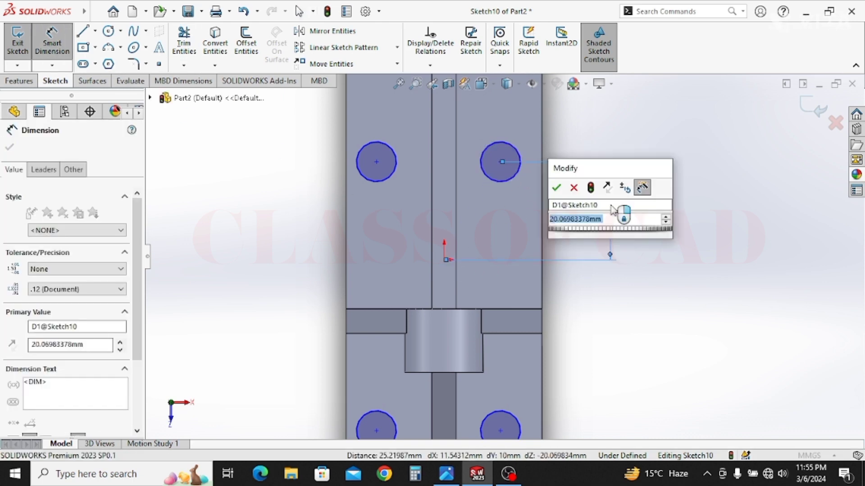
pyautogui.press('Return')
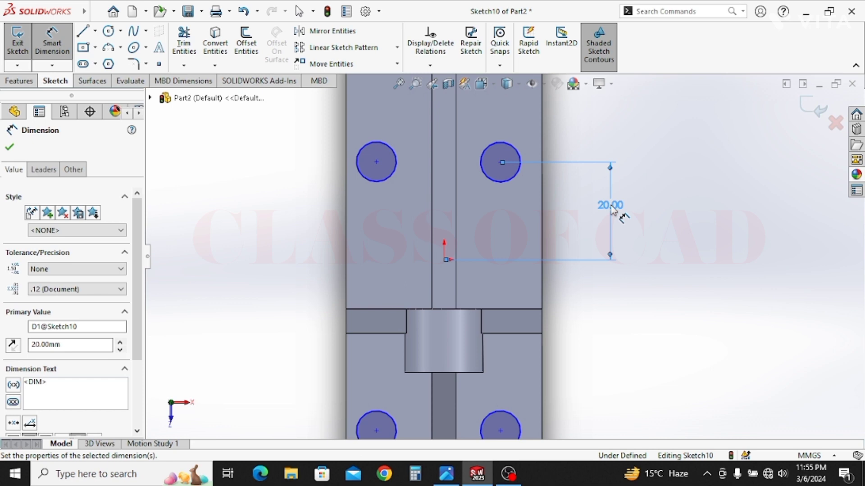
# - Dimension the lengthwise distance from the origin to the +X circle beside the sloping rib and set it to 30 mm
pyautogui.scroll(1, 500, 275)
pyautogui.keyDown('ctrl'); pyautogui.moveTo(527, 311); pyautogui.dragTo(486, 167, button='middle'); pyautogui.keyUp('ctrl')
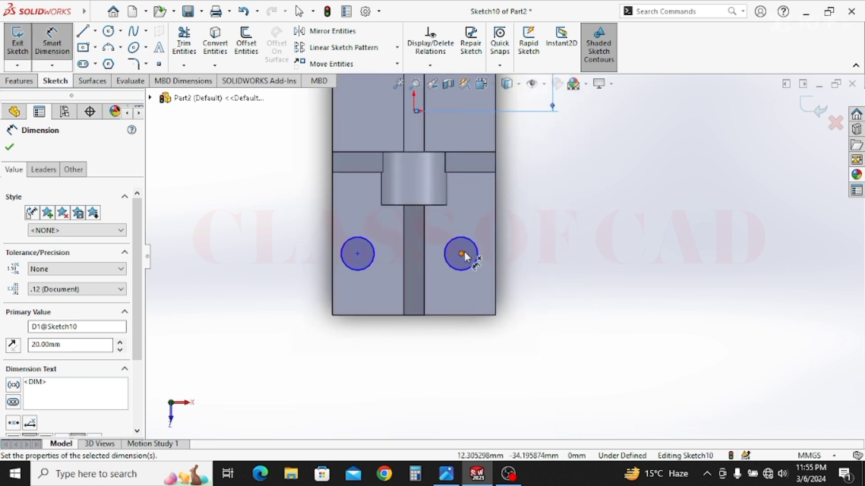
pyautogui.click(461, 254)
pyautogui.click(414, 112)
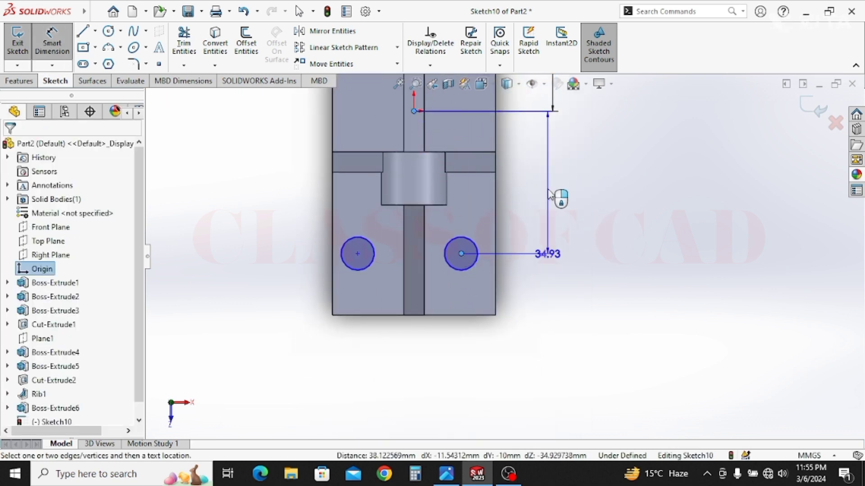
pyautogui.click(548, 191)
pyautogui.write('20')
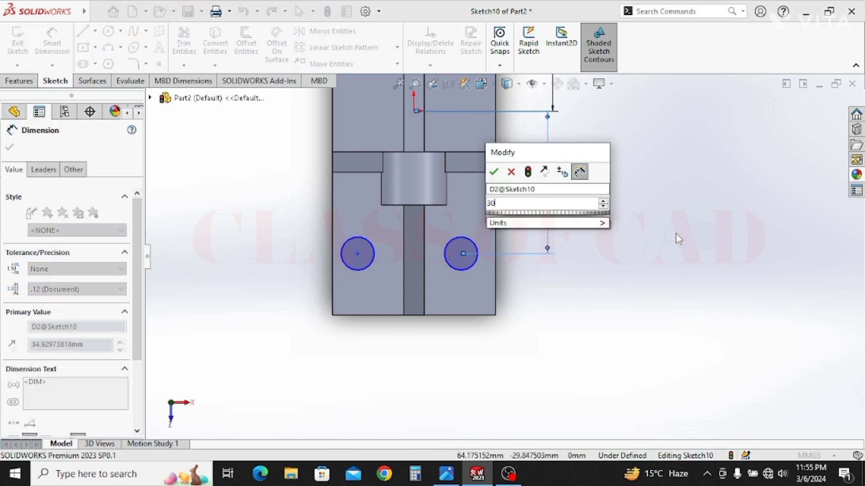
pyautogui.press('Return')
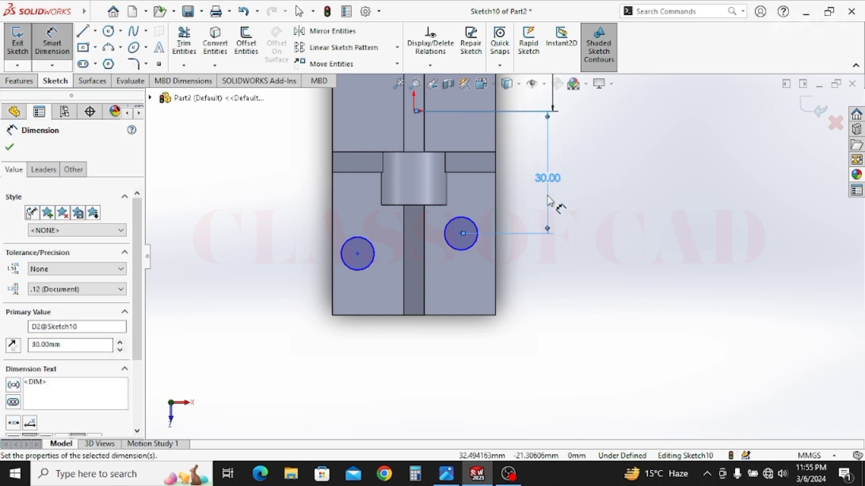
# - Add Horizontal relations between the centres of the two circles beside the rib and between those of the two circles between the uprights
pyautogui.press('Escape')
pyautogui.press('Escape')
pyautogui.click(357, 254)
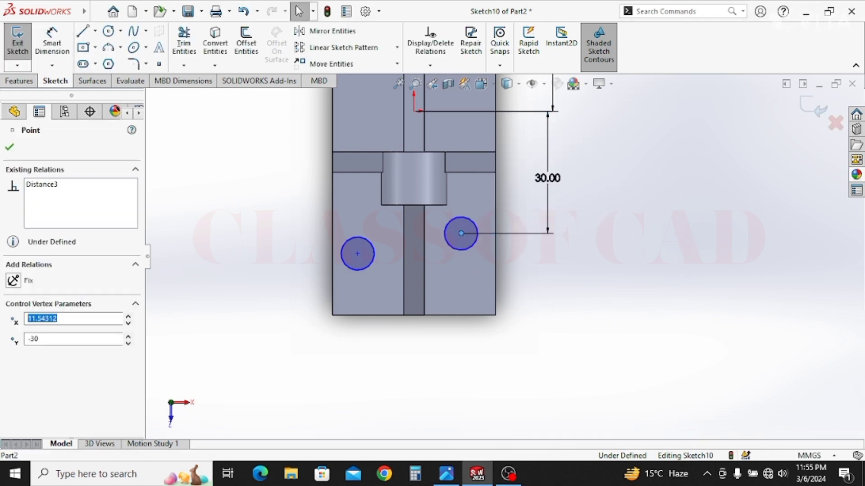
pyautogui.keyDown('ctrl'); pyautogui.click(461, 234); pyautogui.keyUp('ctrl')
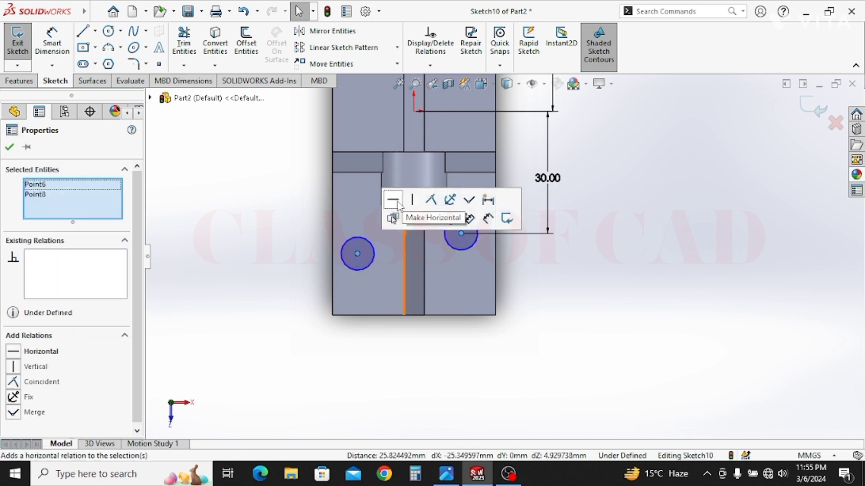
pyautogui.click(395, 200)
pyautogui.keyDown('ctrl'); pyautogui.moveTo(508, 316); pyautogui.dragTo(509, 356, button='middle'); pyautogui.keyUp('ctrl')
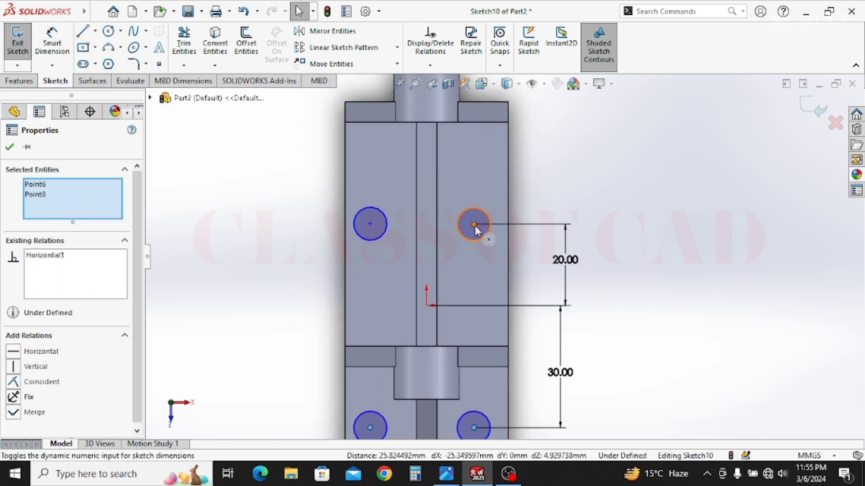
pyautogui.click(474, 224)
pyautogui.keyDown('ctrl'); pyautogui.click(371, 225); pyautogui.keyUp('ctrl')
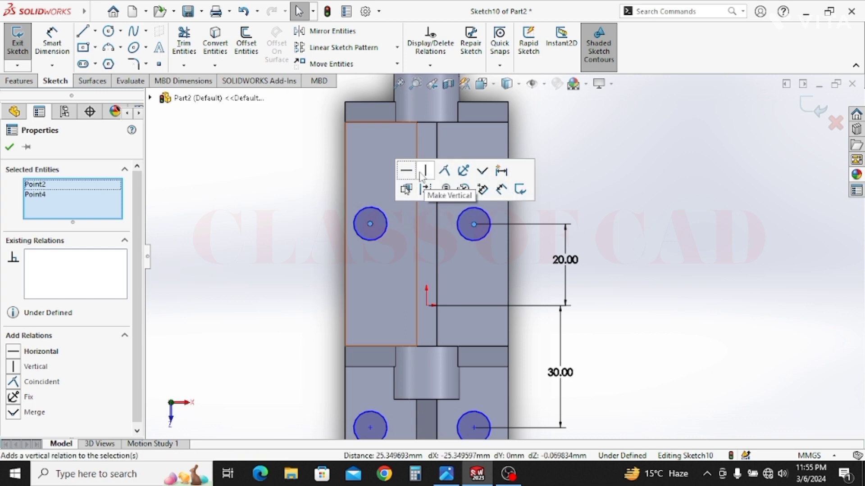
# - Dimension the crosswise distance from the origin to the +X circle between the uprights and set it to 10 mm
pyautogui.click(51, 42)
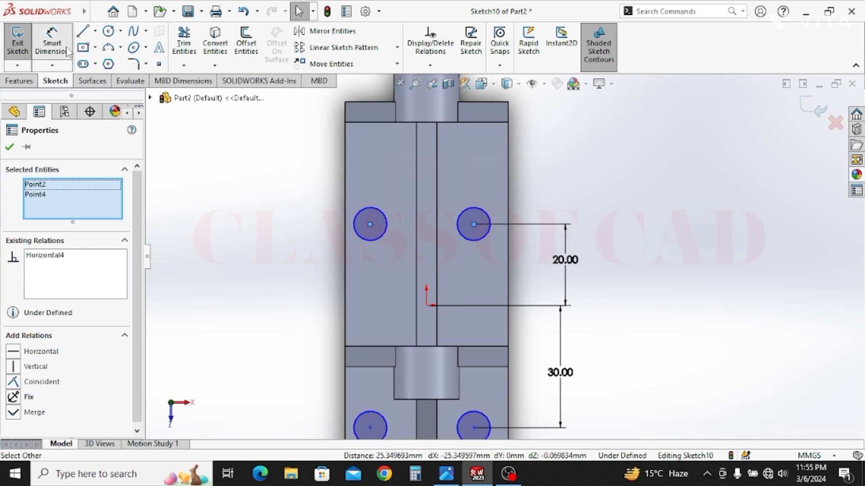
pyautogui.keyDown('ctrl'); pyautogui.moveTo(406, 337); pyautogui.dragTo(413, 230, button='middle'); pyautogui.keyUp('ctrl')
pyautogui.click(433, 202)
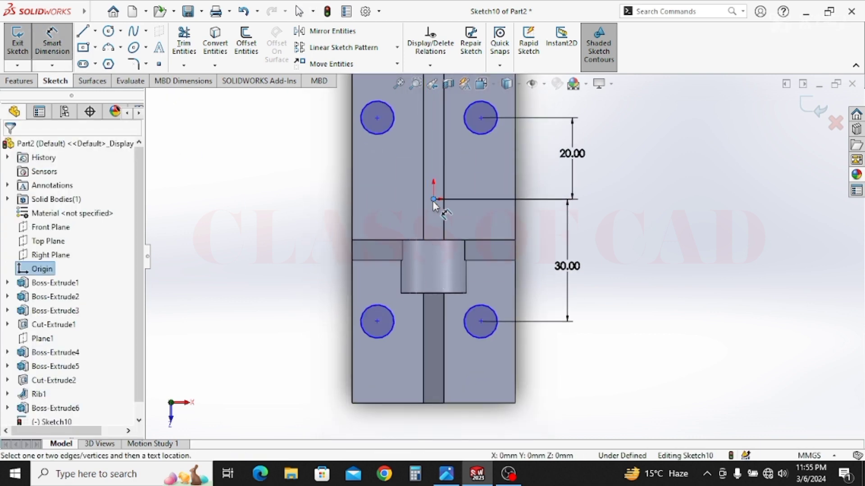
pyautogui.click(481, 118)
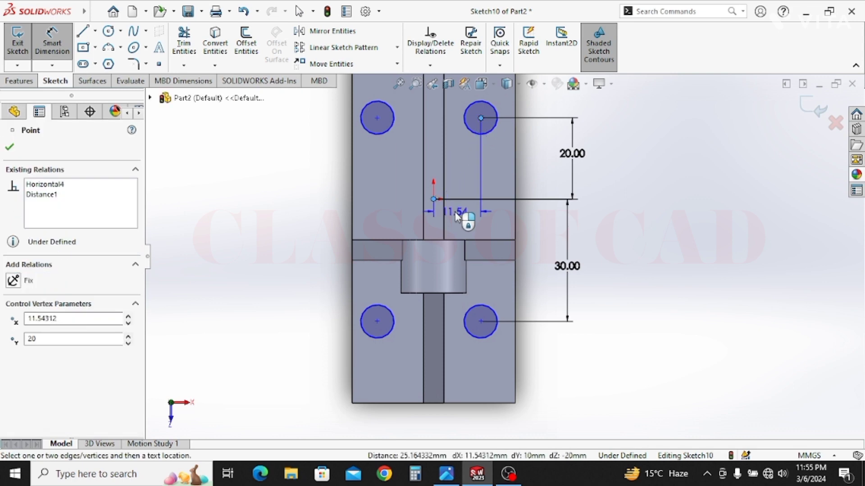
pyautogui.click(455, 213)
pyautogui.write('10')
pyautogui.press('Return')
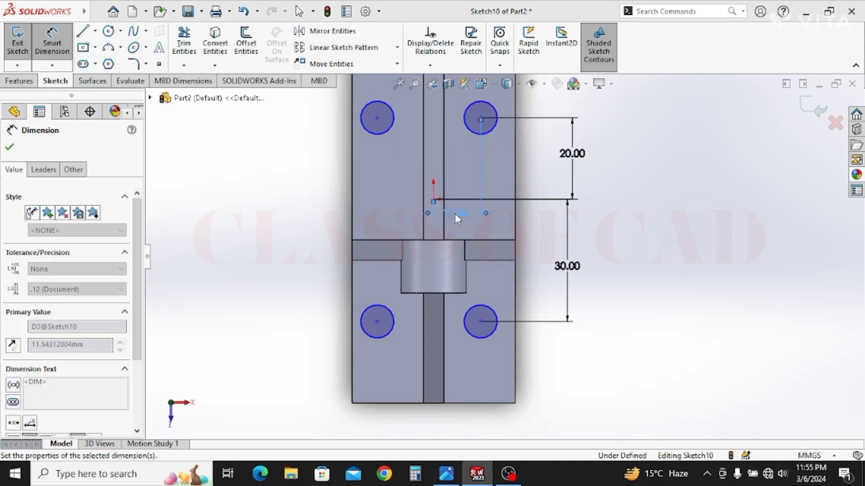
# - Dimension the crosswise distance from the origin to the -X circle between the uprights and set it to 10 mm
pyautogui.click(433, 199)
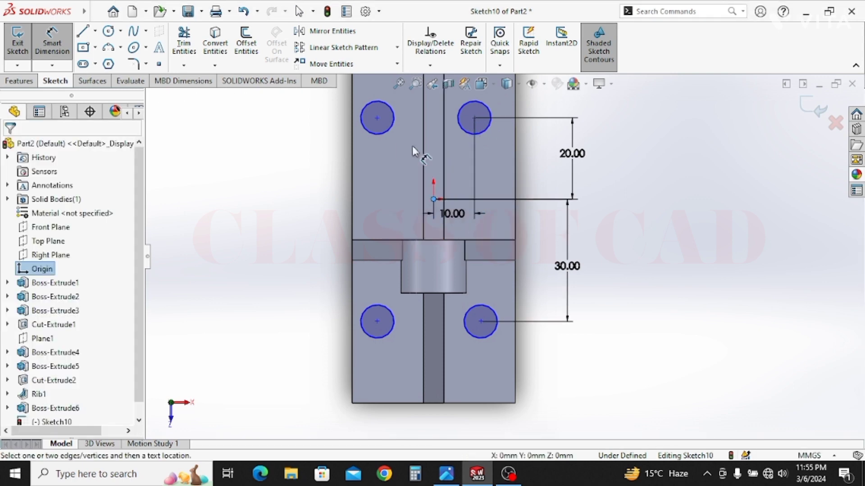
pyautogui.click(377, 118)
pyautogui.click(401, 96)
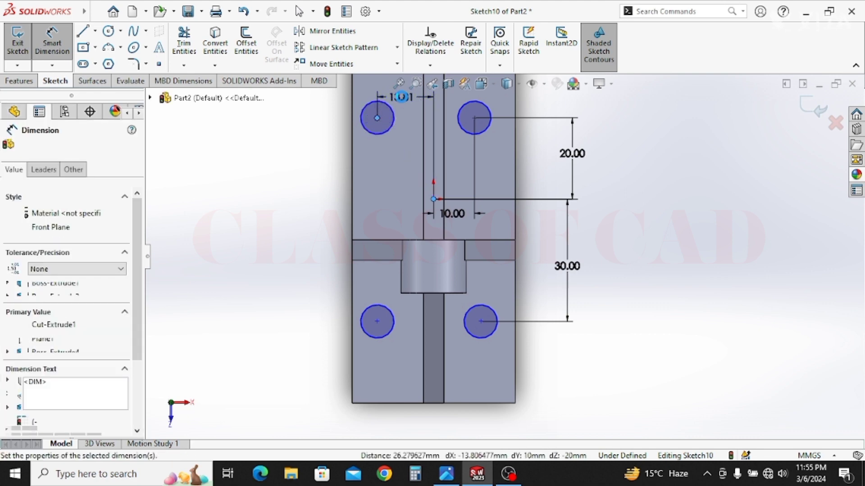
pyautogui.write('10')
pyautogui.press('Return')
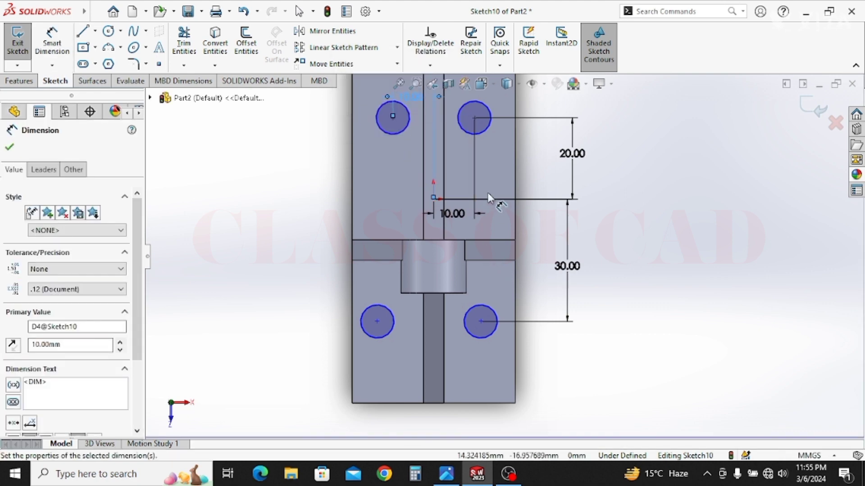
pyautogui.scroll(6, 487, 193)
pyautogui.scroll(-6, 490, 228)
pyautogui.scroll(1, 489, 261)
pyautogui.keyDown('ctrl'); pyautogui.moveTo(484, 273); pyautogui.dragTo(472, 350, button='middle'); pyautogui.keyUp('ctrl')
pyautogui.press('Escape')
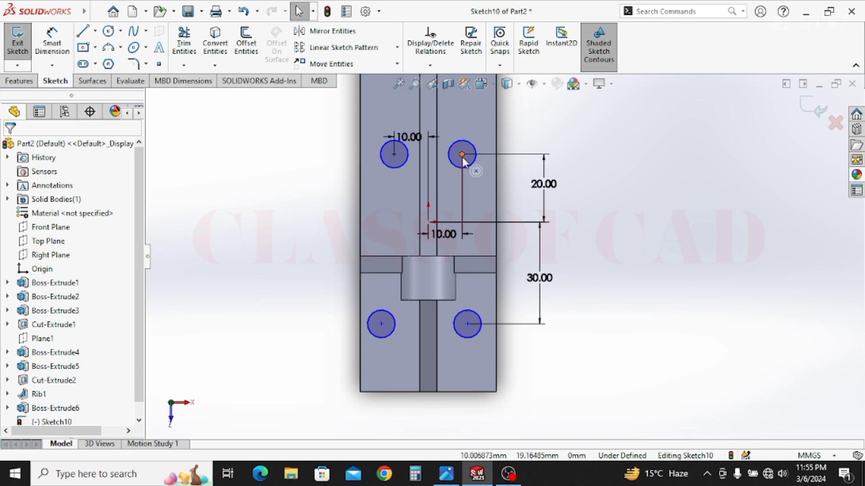
# - Add Vertical relations between the centres of the two +X circles and between those of the two -X circles
pyautogui.click(462, 154)
pyautogui.keyDown('ctrl'); pyautogui.click(467, 324); pyautogui.keyUp('ctrl')
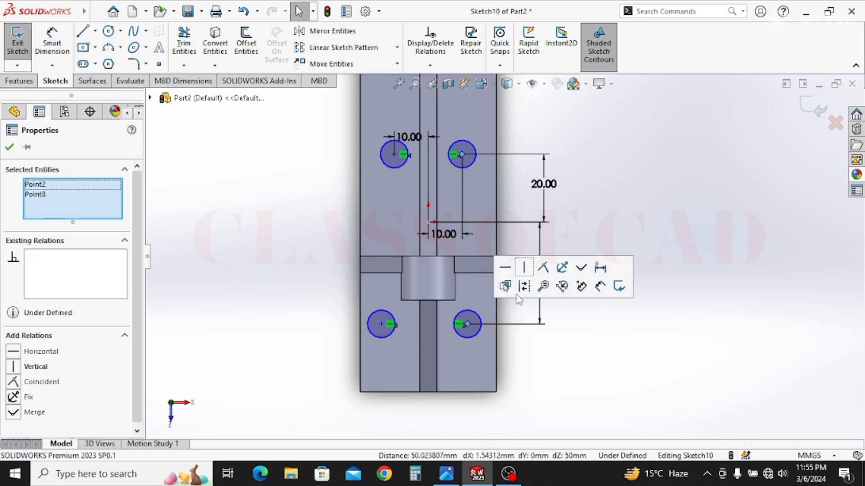
pyautogui.click(524, 268)
pyautogui.press('Escape')
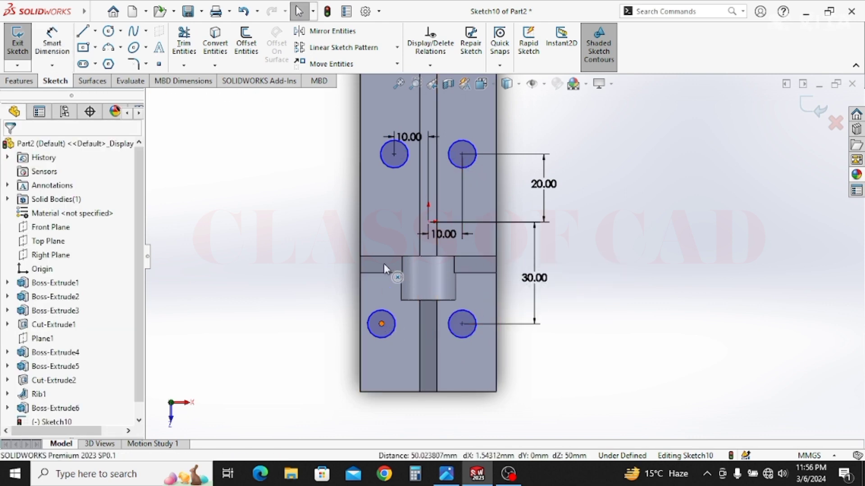
pyautogui.keyDown('ctrl'); pyautogui.click(394, 155); pyautogui.keyUp('ctrl')
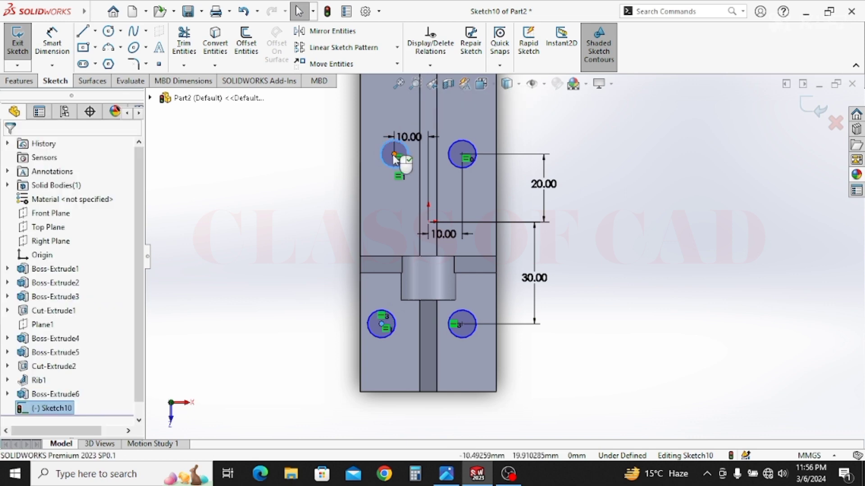
pyautogui.press('Escape')
pyautogui.click(394, 155)
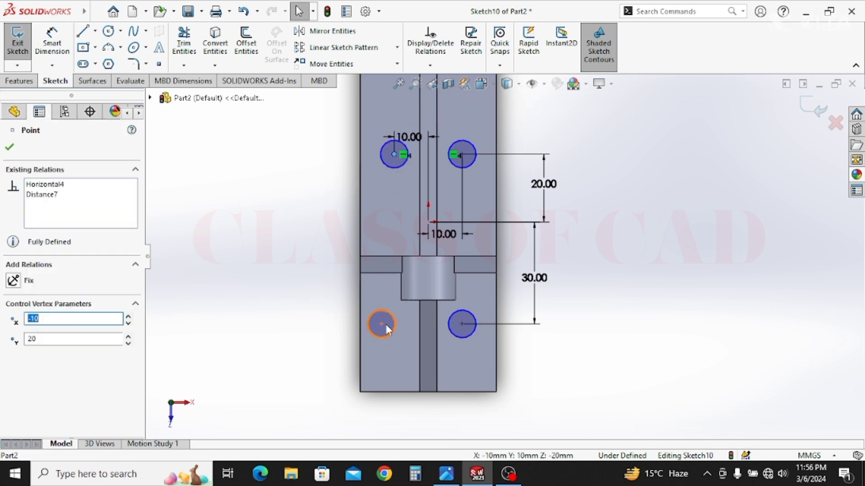
pyautogui.keyDown('ctrl'); pyautogui.click(382, 325); pyautogui.keyUp('ctrl')
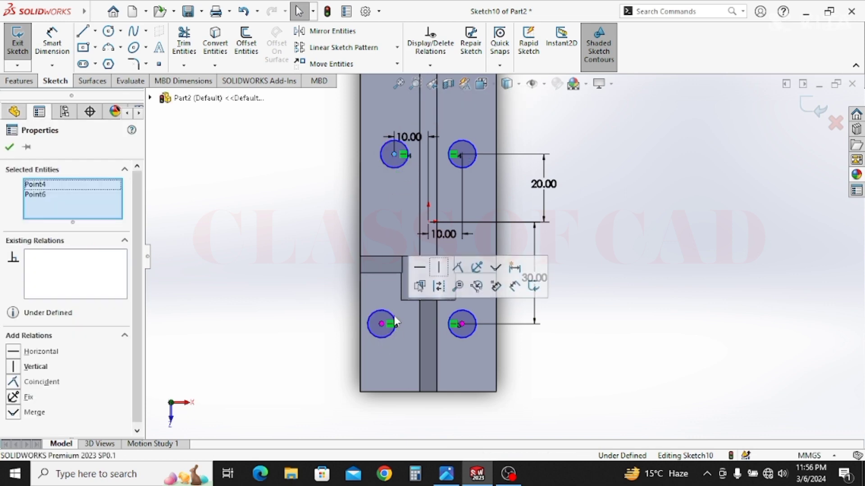
pyautogui.click(439, 269)
pyautogui.click(284, 347)
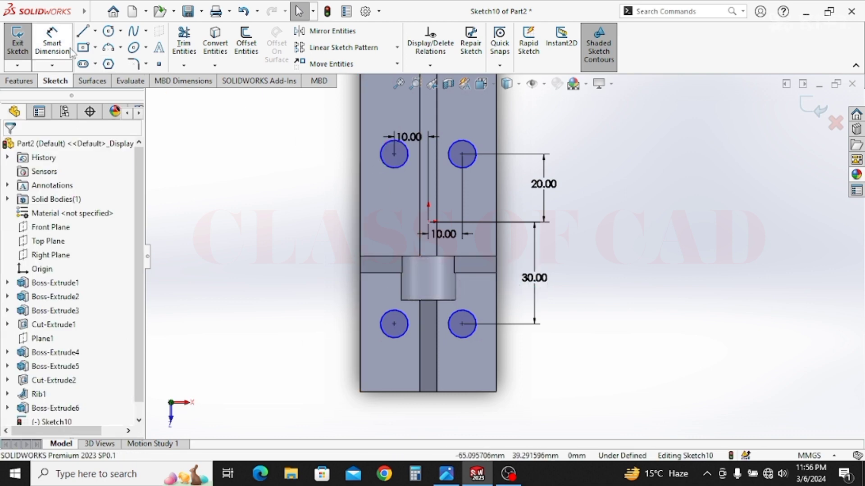
# - Dimension the diameter of the -X circle between the uprights and set it to 8 mm
pyautogui.click(68, 50)
pyautogui.click(395, 168)
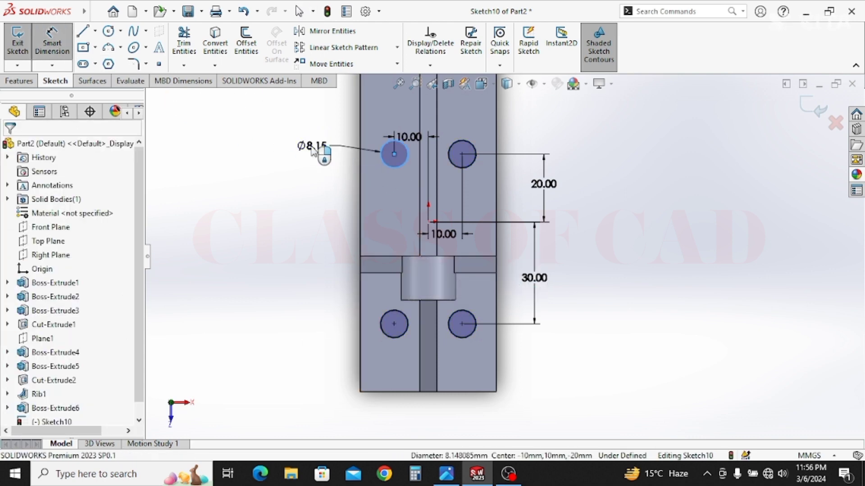
pyautogui.click(312, 148)
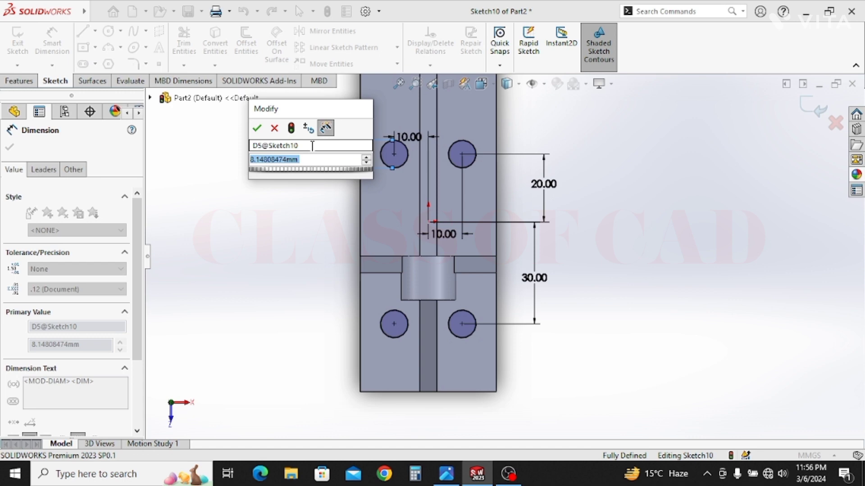
pyautogui.write('8')
pyautogui.press('Return')
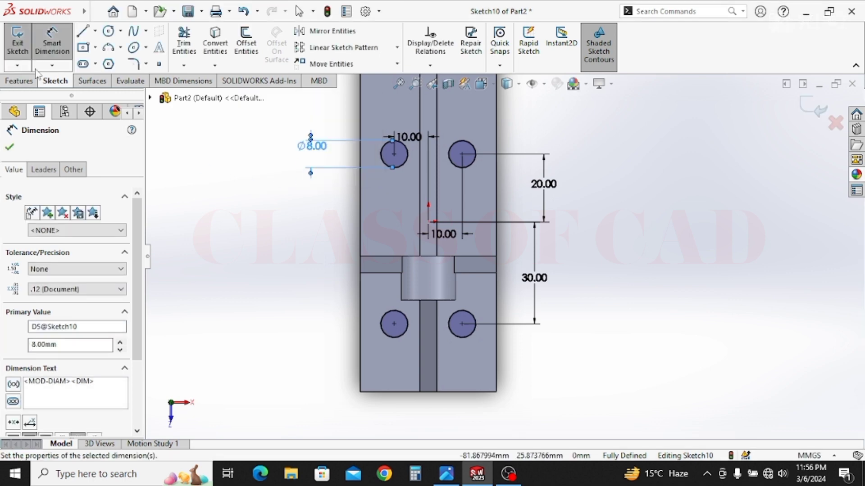
# - Set the lengthwise distance from the origin to the +X circle beside the sloping rib to 38 mm
pyautogui.click(20, 81)
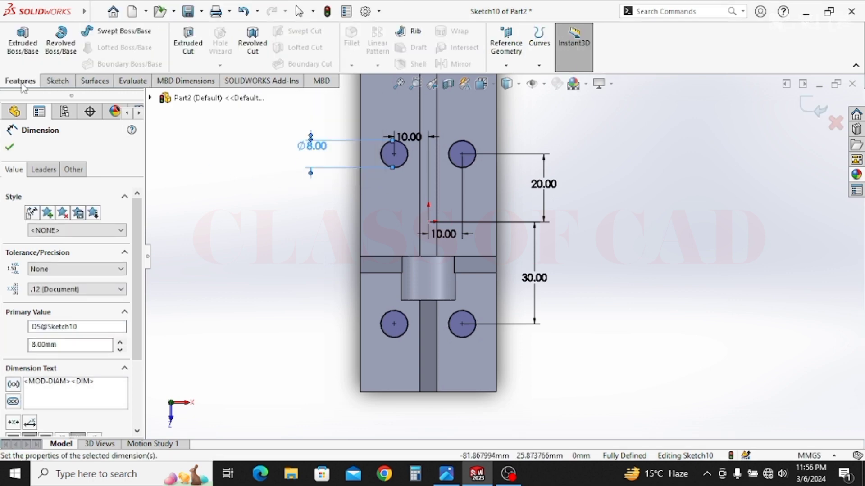
pyautogui.doubleClick(538, 279)
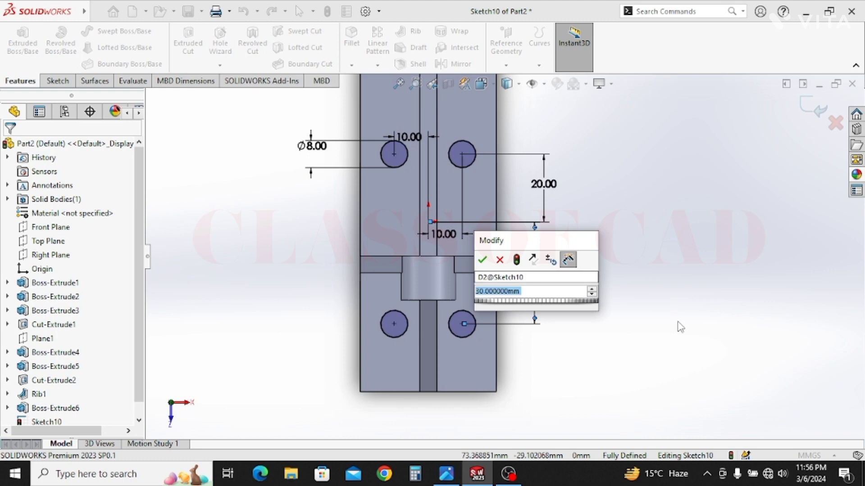
pyautogui.write('38')
pyautogui.press('Return')
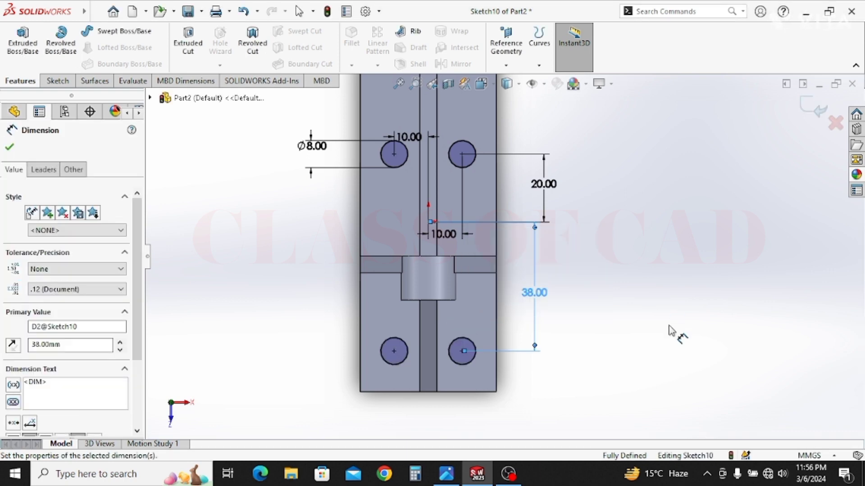
# - Cut the four circles through the base with an Extruded Cut using the Up To Next end condition
pyautogui.click(671, 331)
pyautogui.click(188, 45)
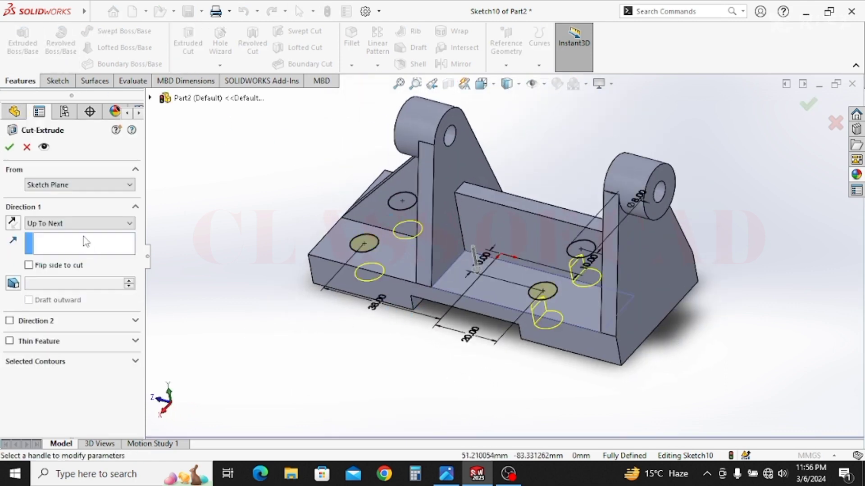
pyautogui.click(10, 148)
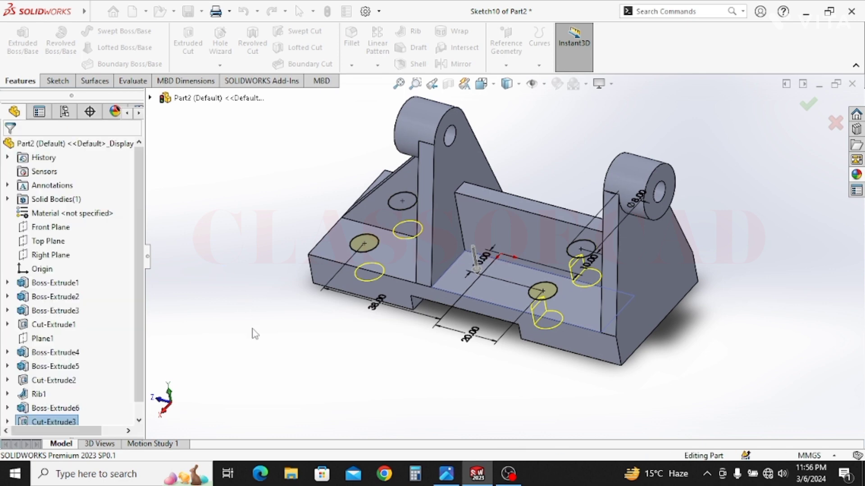
# - Chamfer the upper edges of all four base holes with a distance of 1 mm at 45 degrees
pyautogui.click(352, 64)
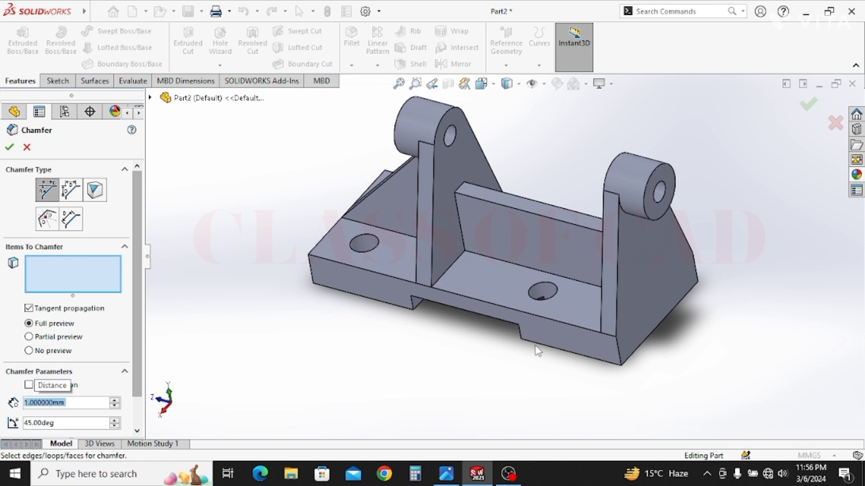
pyautogui.click(530, 293)
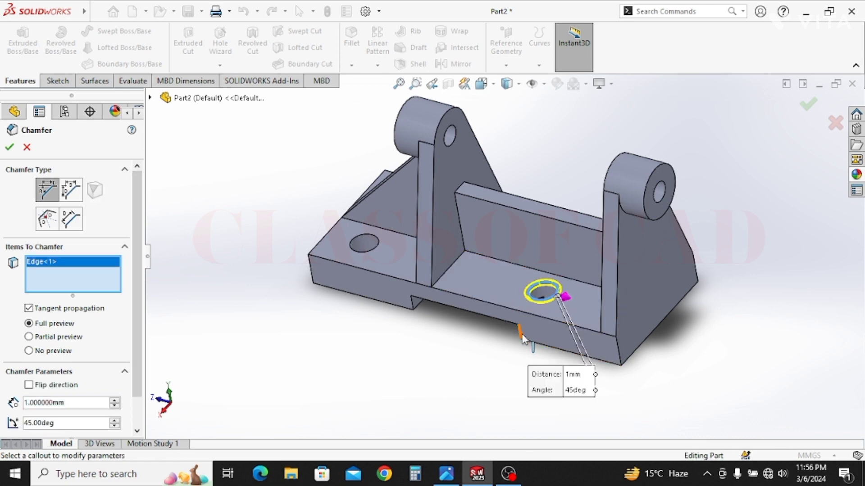
pyautogui.click(356, 246)
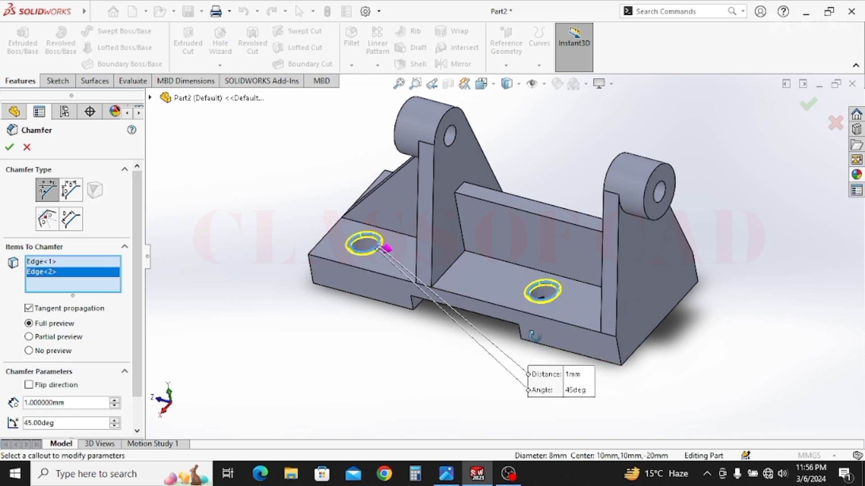
pyautogui.moveTo(493, 301); pyautogui.dragTo(587, 276, button='middle')
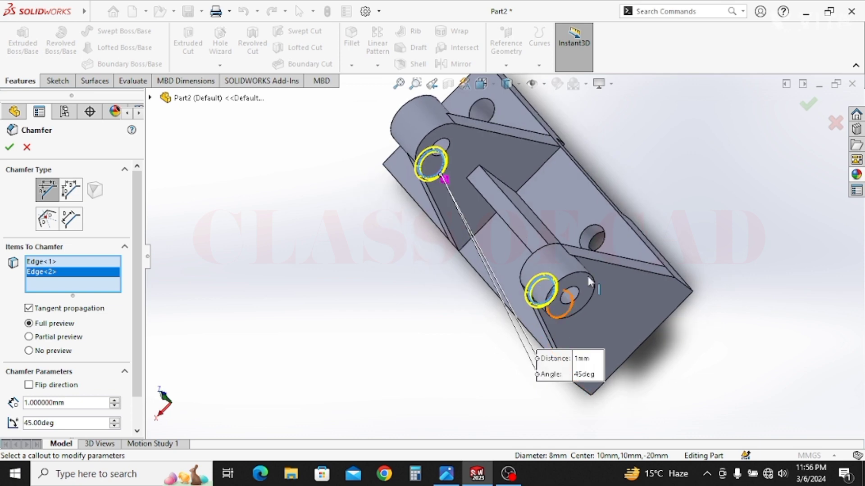
pyautogui.click(587, 226)
pyautogui.click(493, 112)
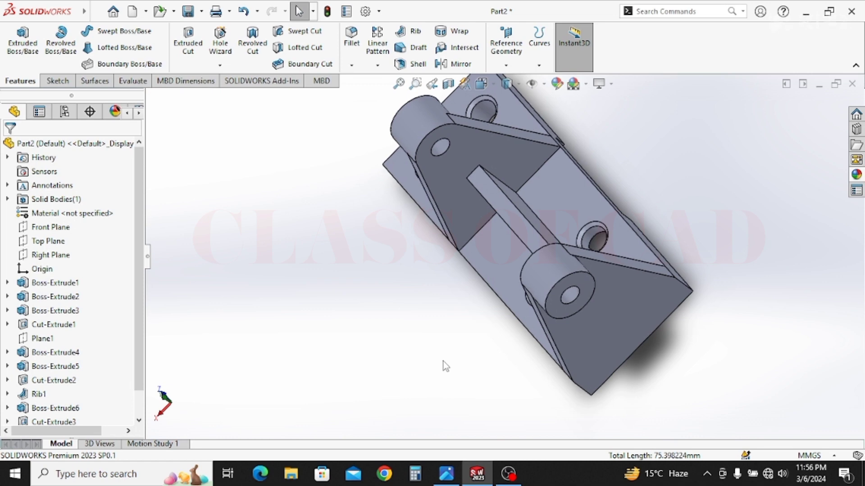
# - Fillet the outer circular edges of both upright bosses with a 2 mm radius
pyautogui.hotkey('ctrl', '7')
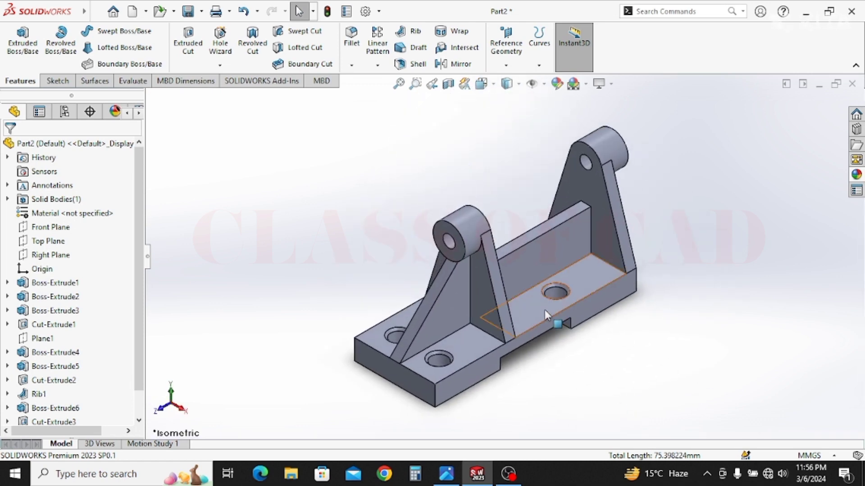
pyautogui.click(351, 38)
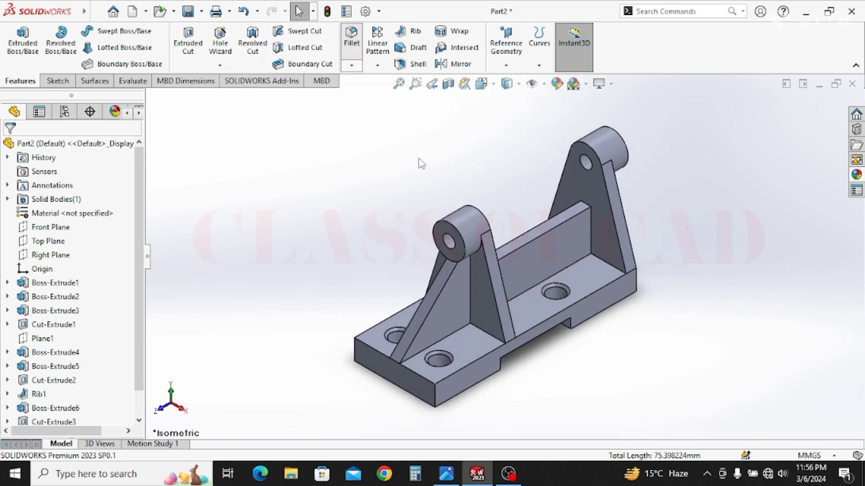
pyautogui.click(466, 258)
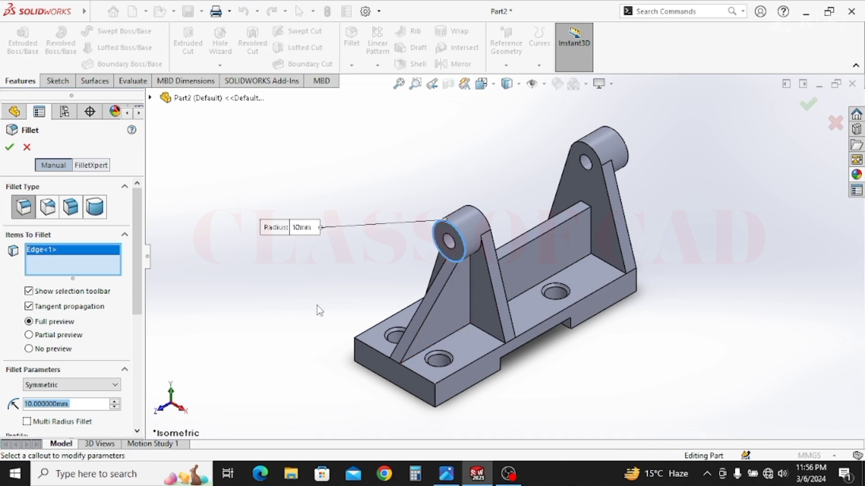
pyautogui.write('5')
pyautogui.press('Return')
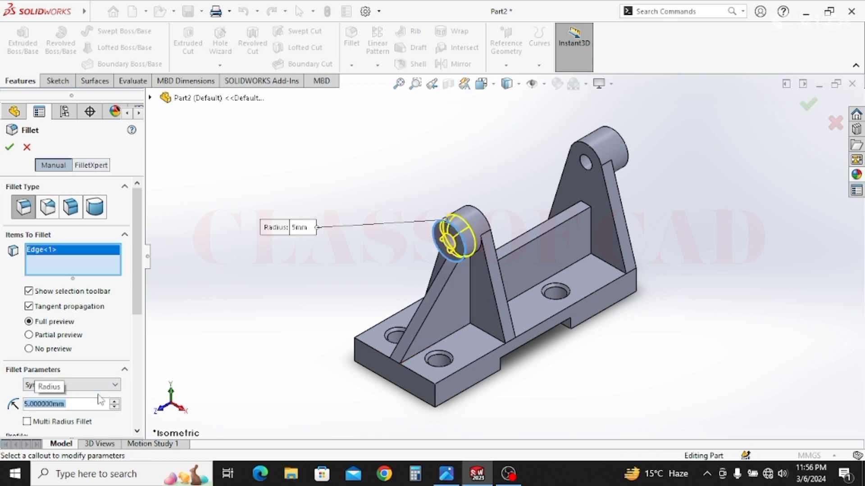
pyautogui.write('2')
pyautogui.press('Return')
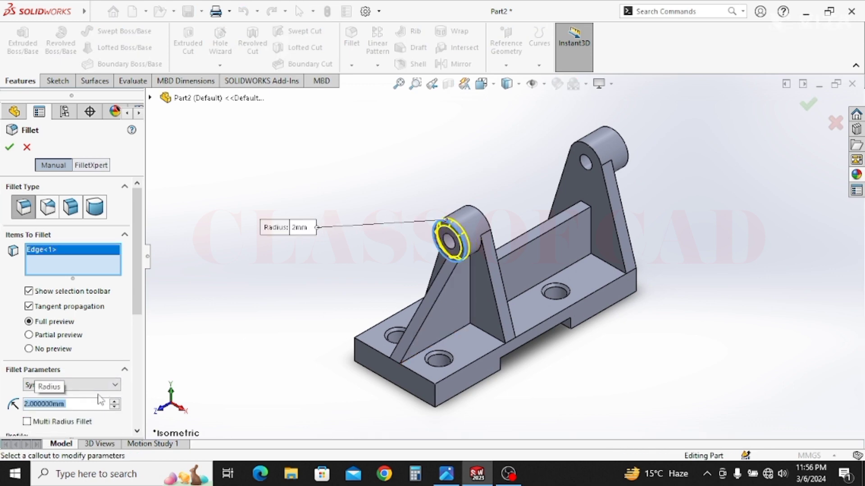
pyautogui.click(624, 142)
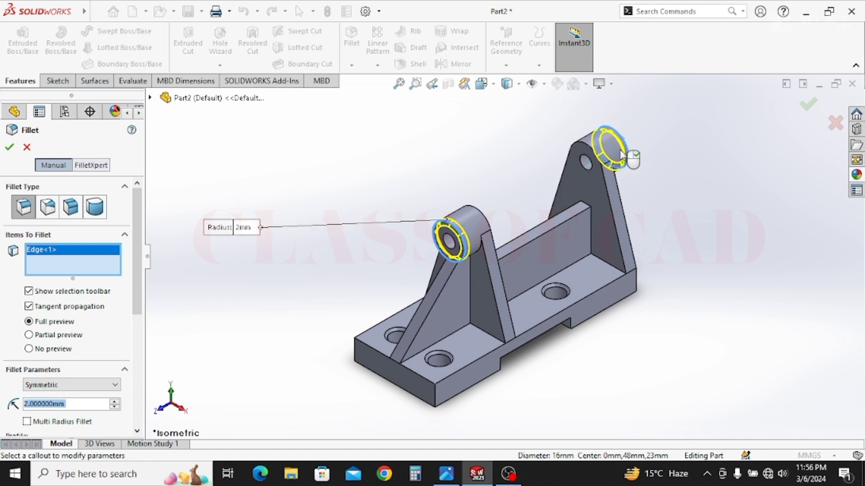
pyautogui.click(548, 319)
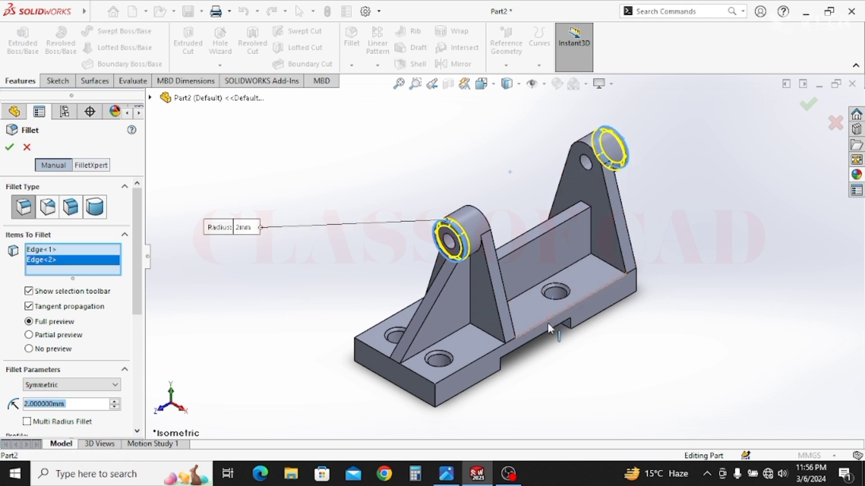
pyautogui.click(529, 332)
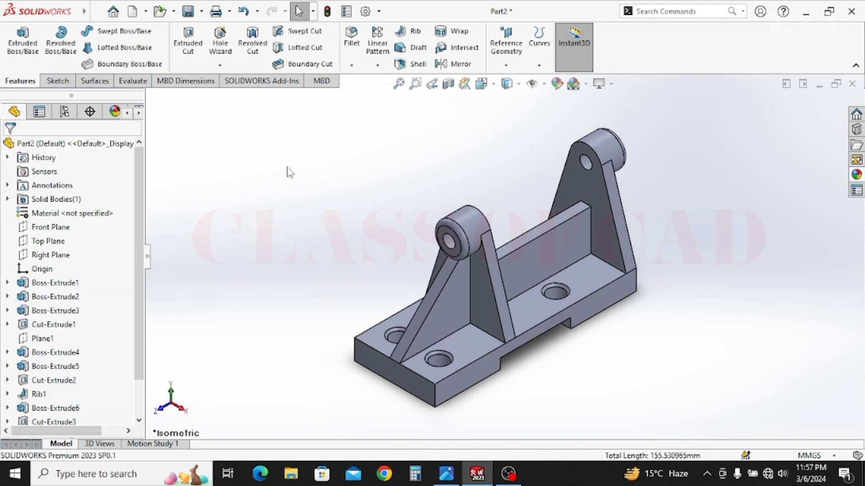
# - Apply the polished gold appearance from the metal appearance library to the whole part
pyautogui.click(856, 175)
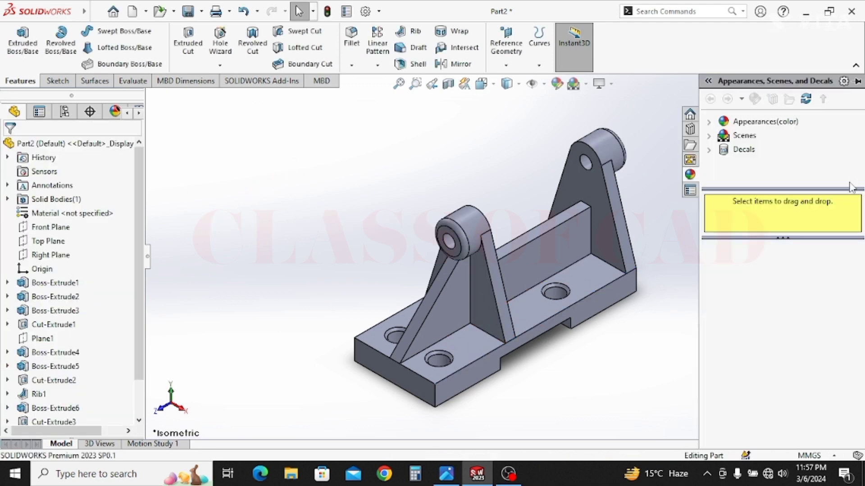
pyautogui.click(711, 125)
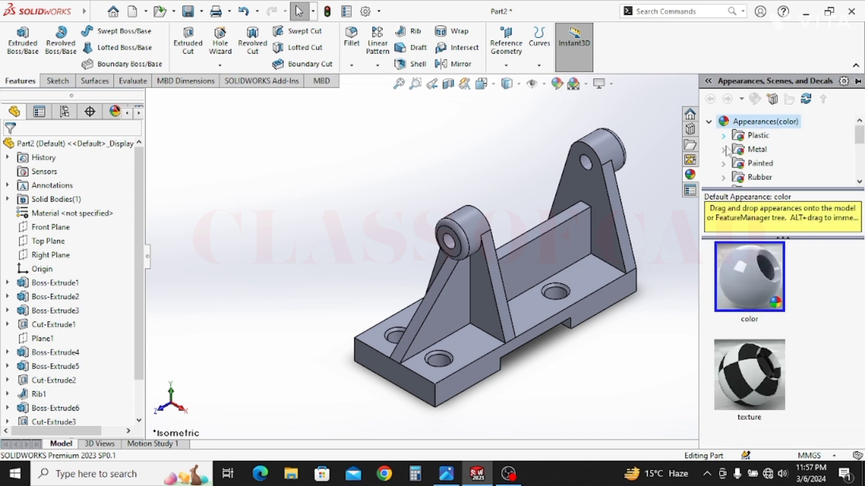
pyautogui.click(725, 151)
pyautogui.scroll(-2, 746, 163)
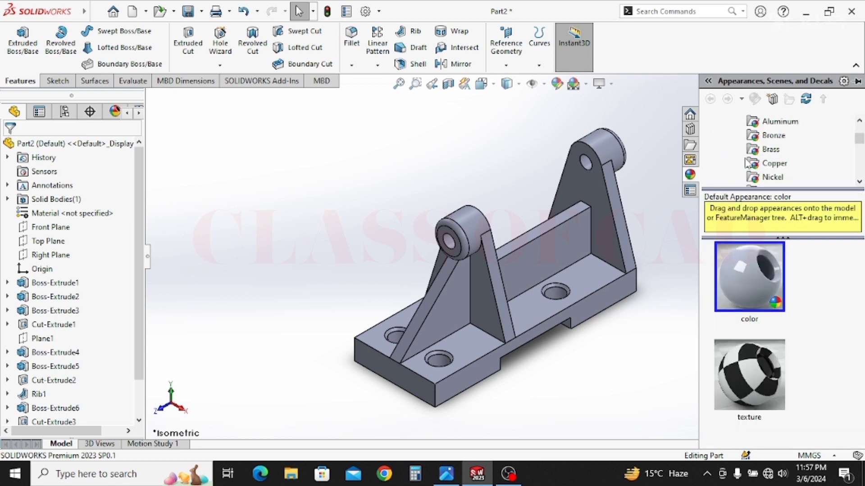
pyautogui.scroll(-1, 798, 174)
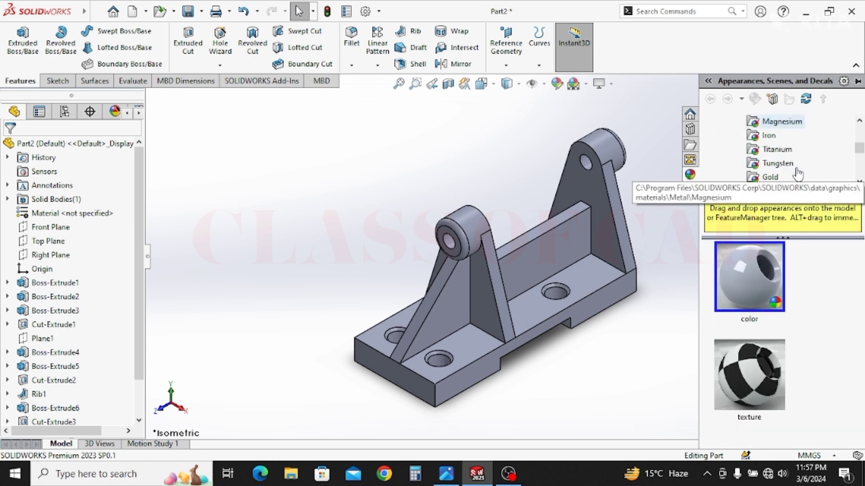
pyautogui.click(766, 178)
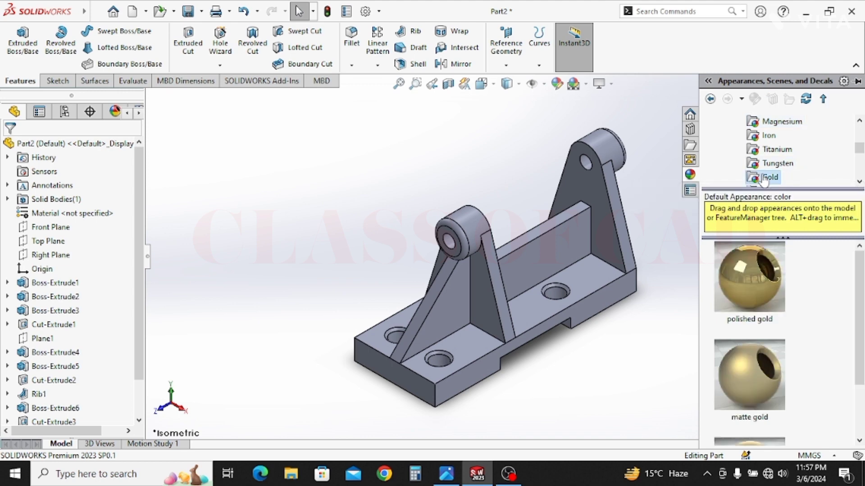
pyautogui.doubleClick(771, 261)
# - Replace the part's appearance with satin finish gold and inspect the model from the side
pyautogui.scroll(-1, 731, 360)
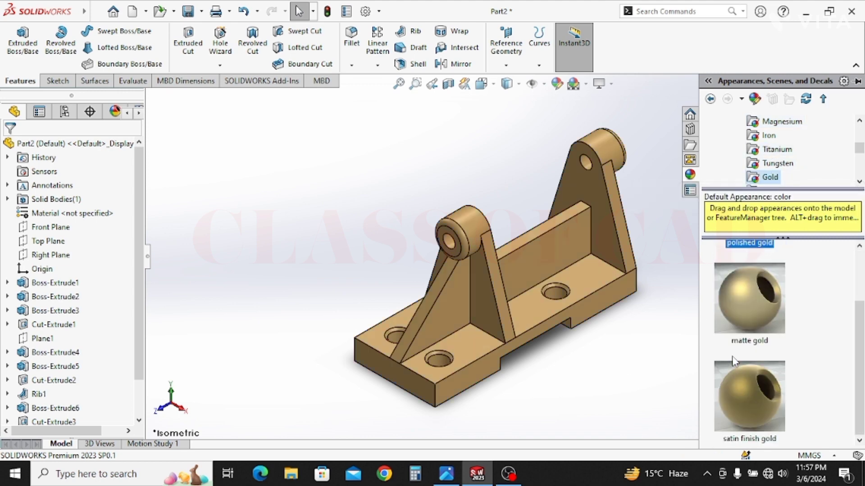
pyautogui.doubleClick(751, 395)
pyautogui.keyDown('ctrl'); pyautogui.moveTo(620, 354); pyautogui.dragTo(611, 350, button='middle'); pyautogui.keyUp('ctrl')
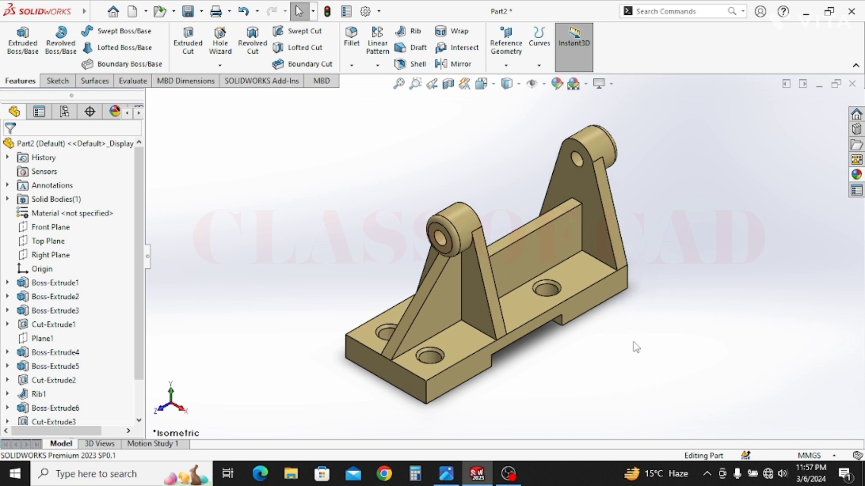
pyautogui.moveTo(636, 347); pyautogui.dragTo(577, 335, button='middle')
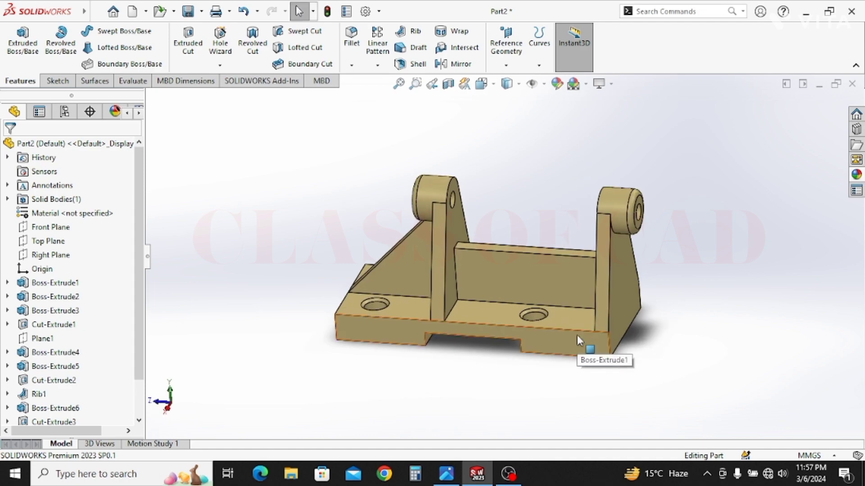